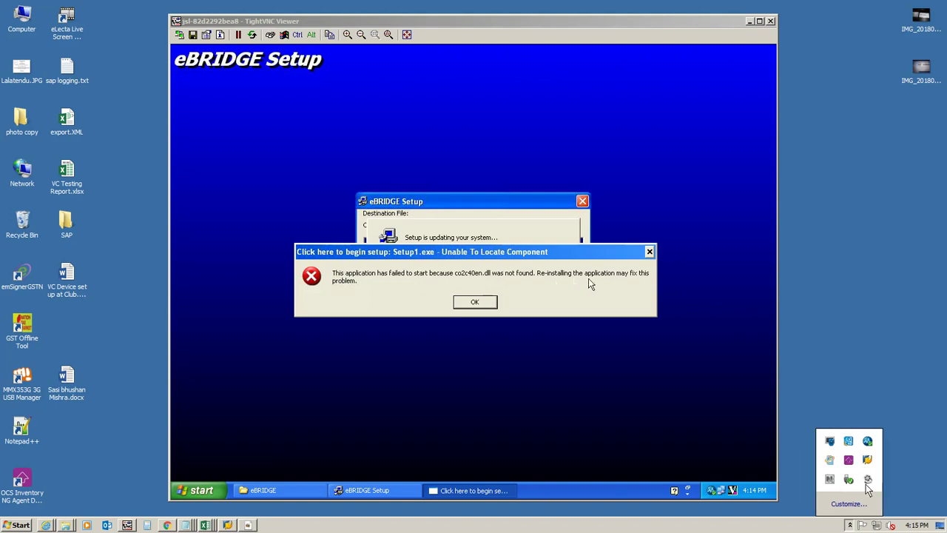
# Step: Dismiss the missing co2c40en.dll error, then answer the crystl32.ocx registration error prompts
pyautogui.click(868, 480)
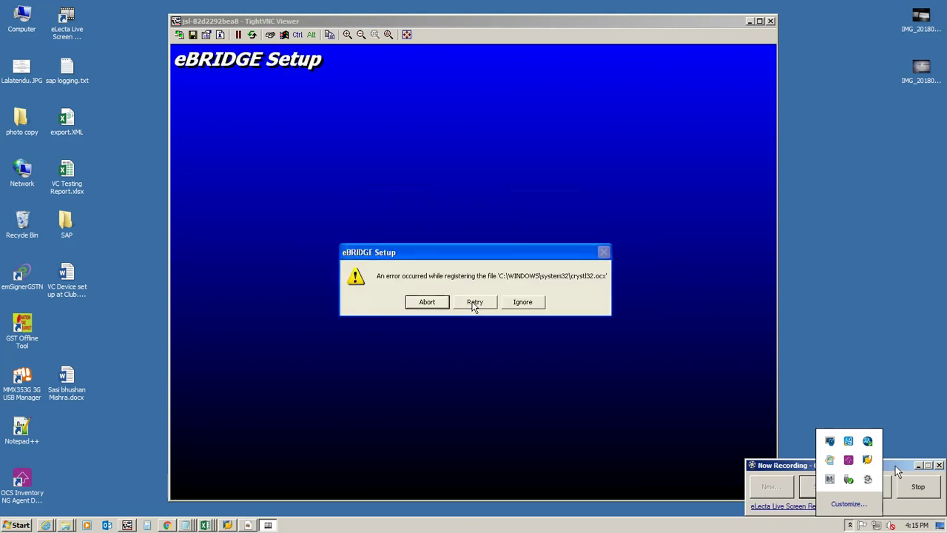
pyautogui.click(849, 524)
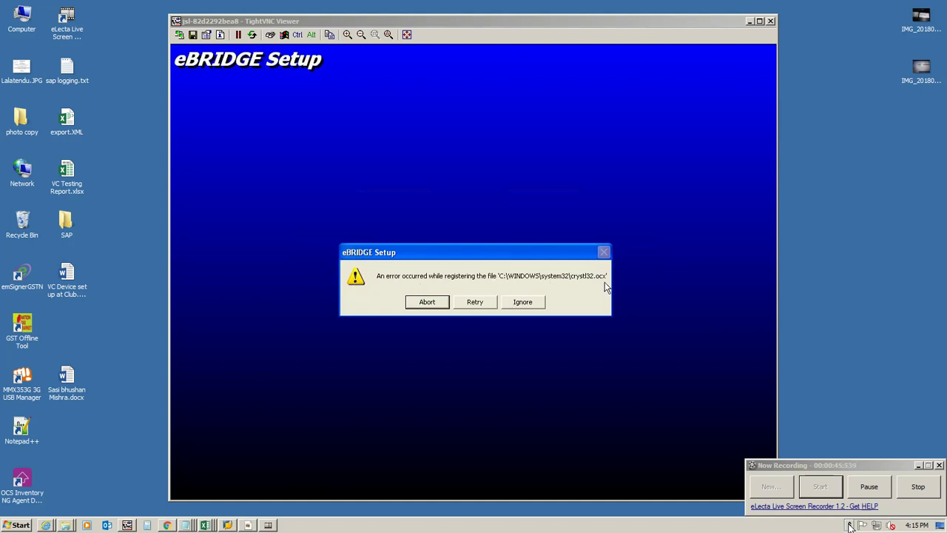
pyautogui.click(849, 525)
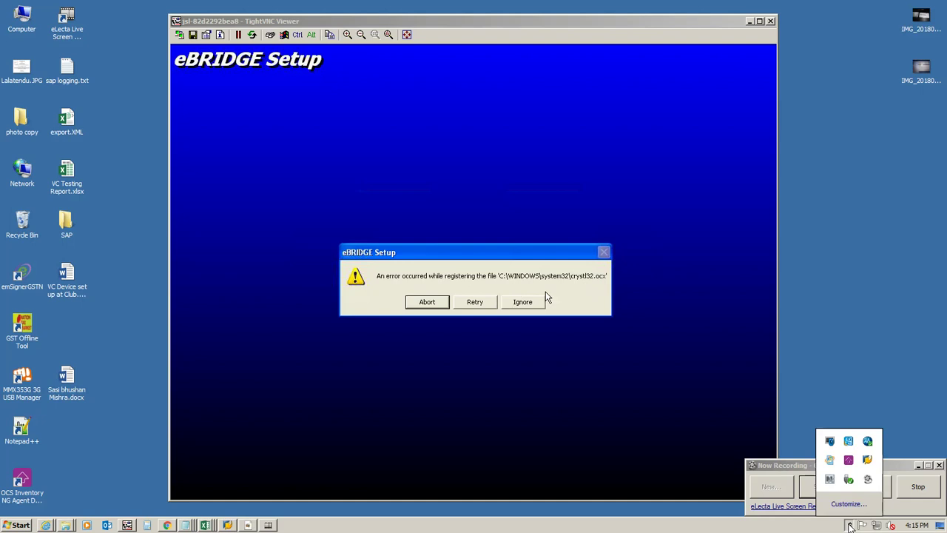
pyautogui.click(849, 525)
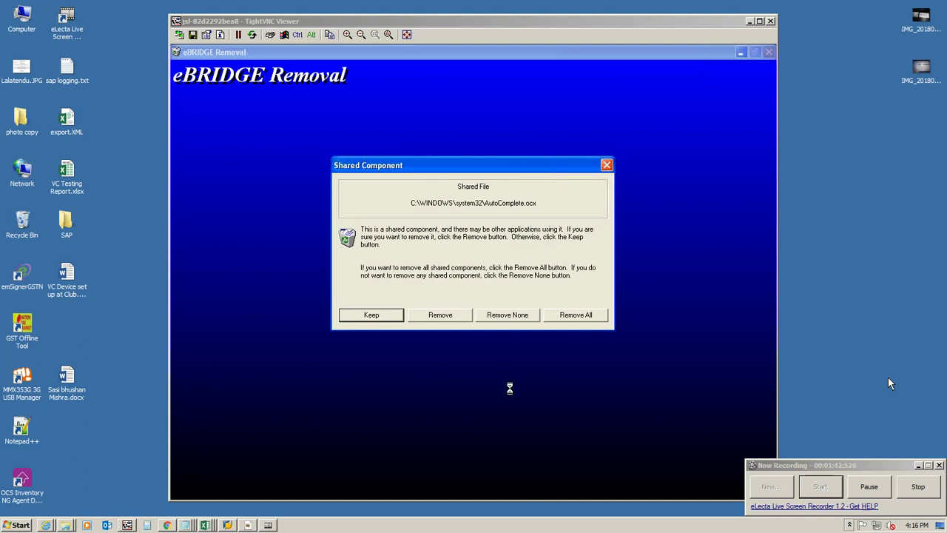
# Step: Remove all shared components, acknowledge the removal, and delete the installation log file
pyautogui.click(453, 317)
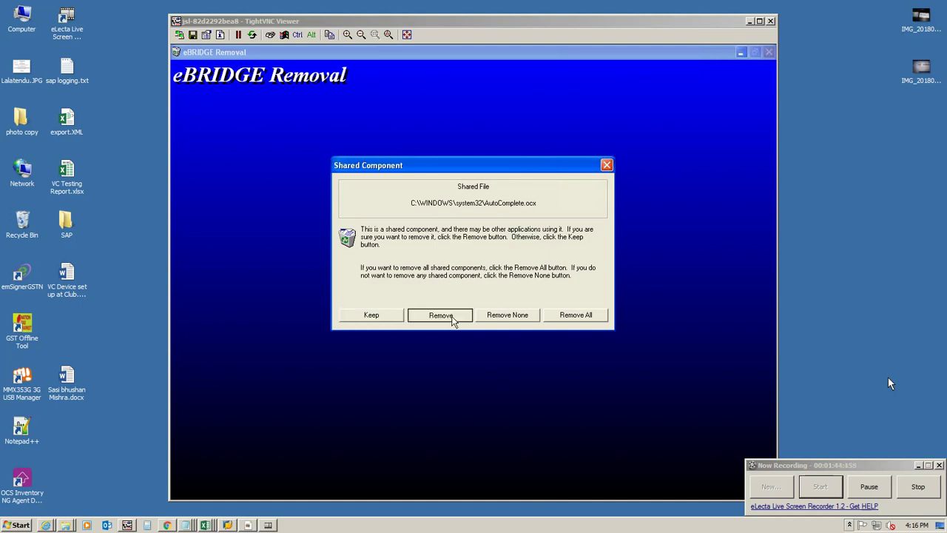
pyautogui.click(586, 317)
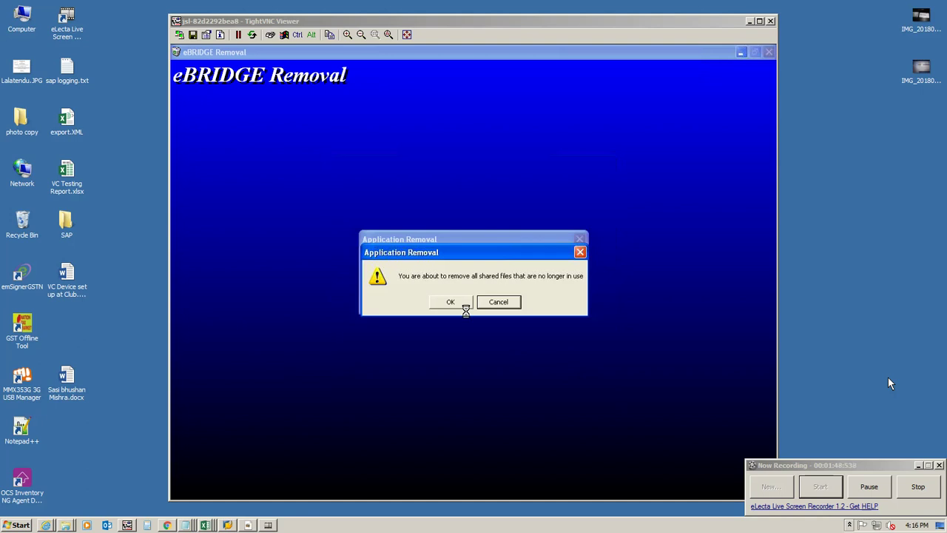
pyautogui.click(458, 304)
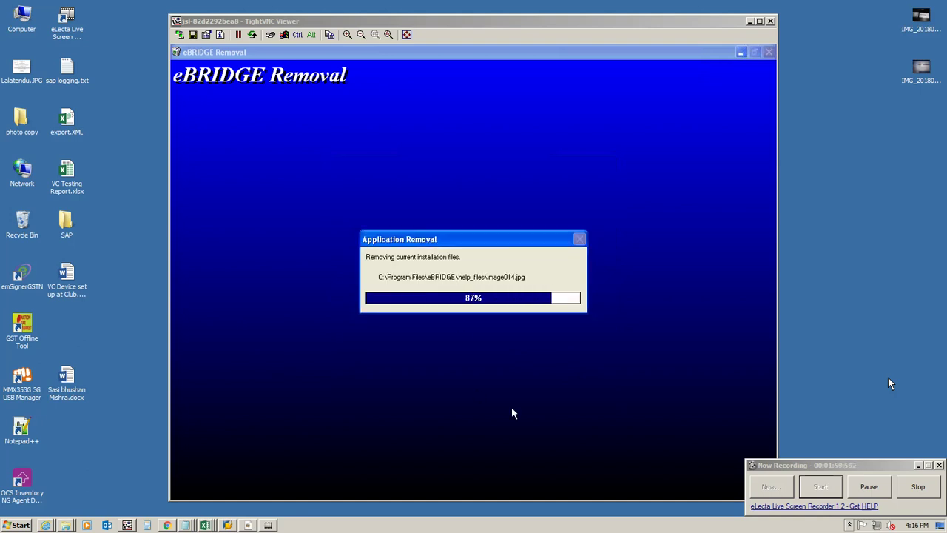
pyautogui.click(480, 298)
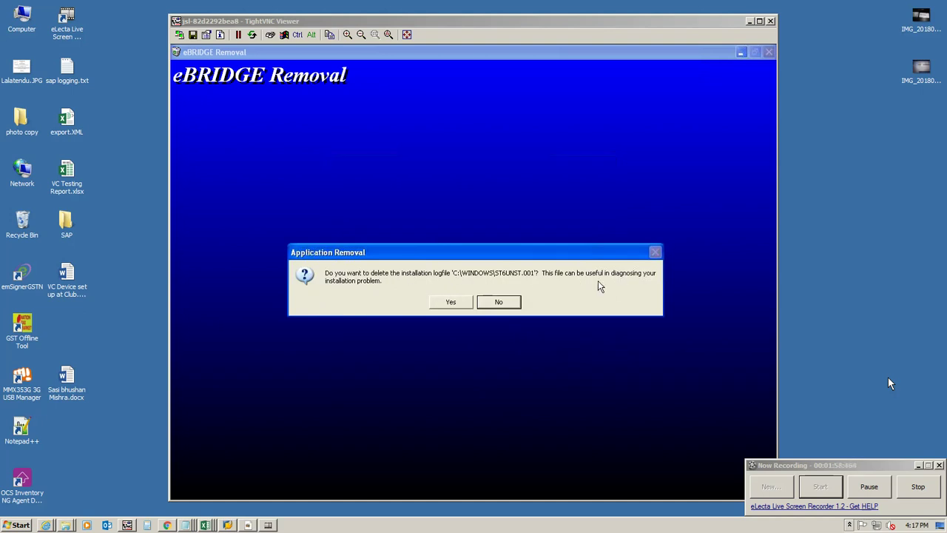
pyautogui.click(448, 301)
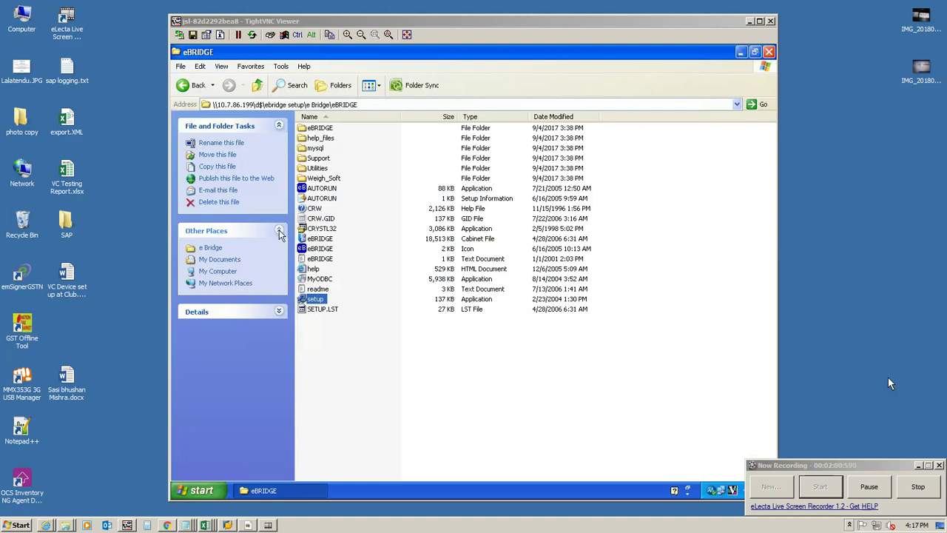
# Step: Run CRYSTL32 and install Crystal Reports into its default folder, closing the success message
pyautogui.doubleClick(322, 230)
pyautogui.click(506, 284)
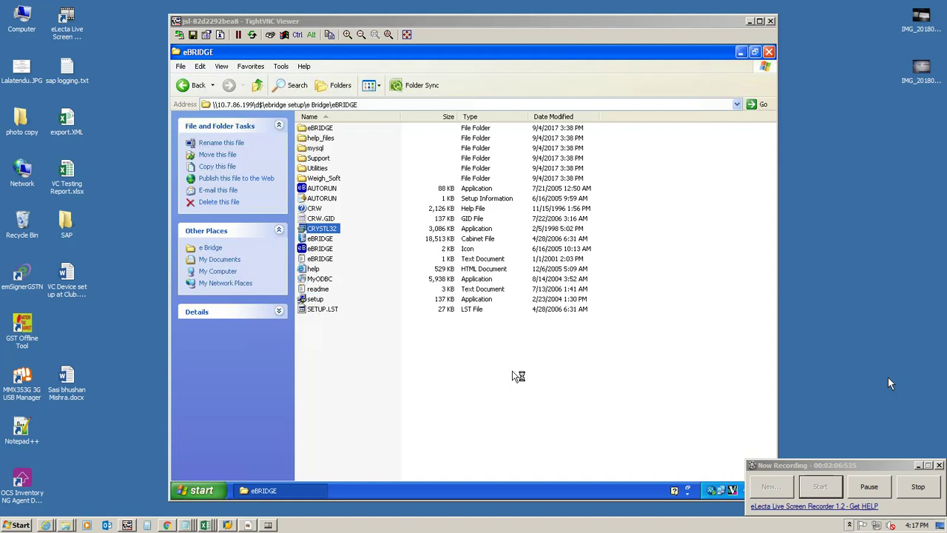
pyautogui.click(450, 302)
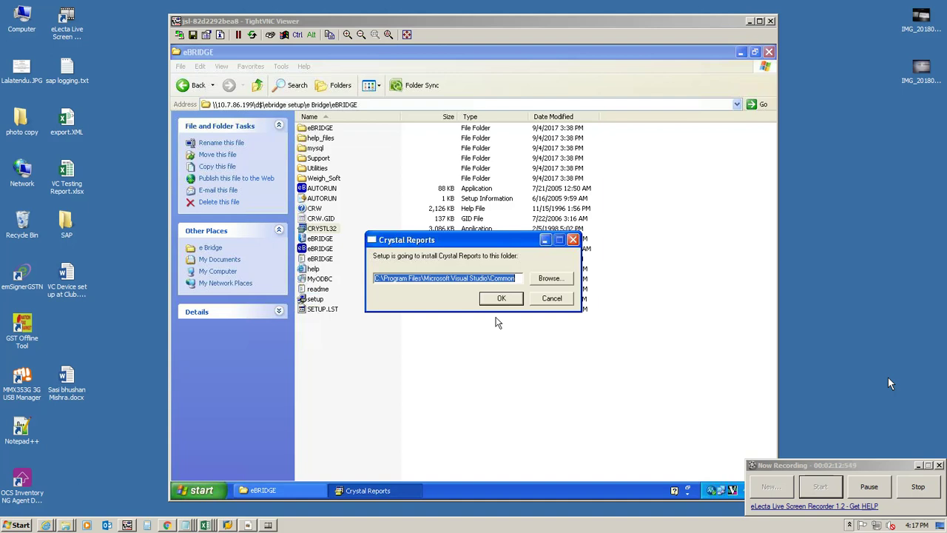
pyautogui.click(510, 303)
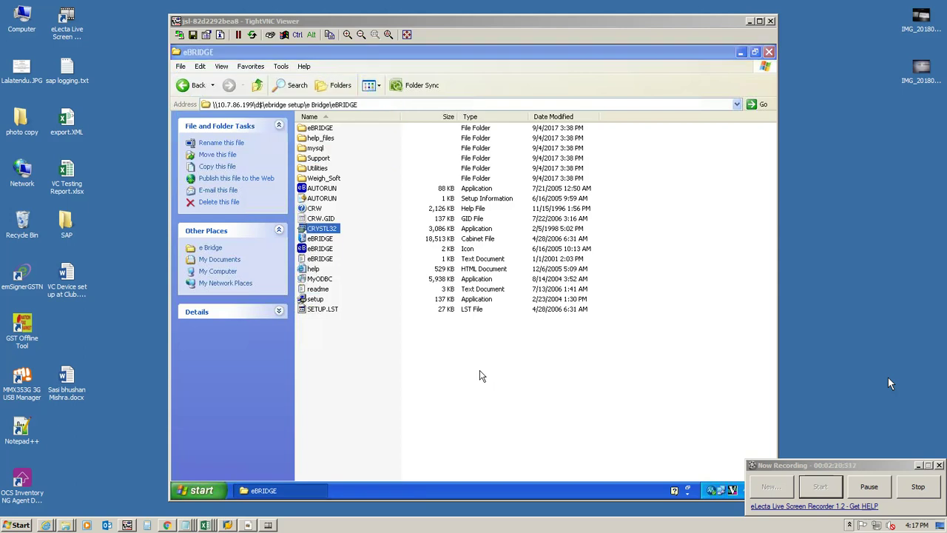
pyautogui.click(475, 303)
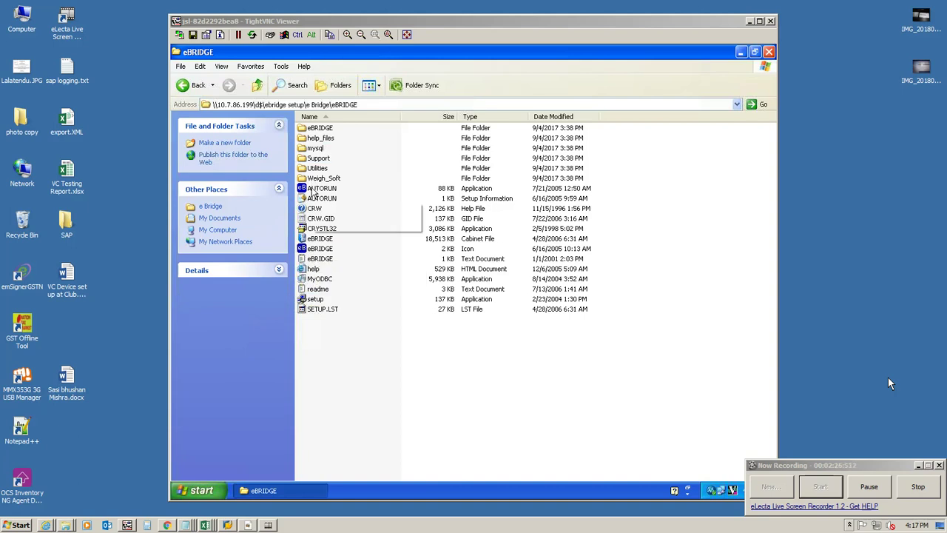
# Step: Run the eBRIDGE setup application from the eBRIDGE folder past the security warning
pyautogui.click(316, 300)
pyautogui.doubleClick(316, 299)
pyautogui.click(508, 286)
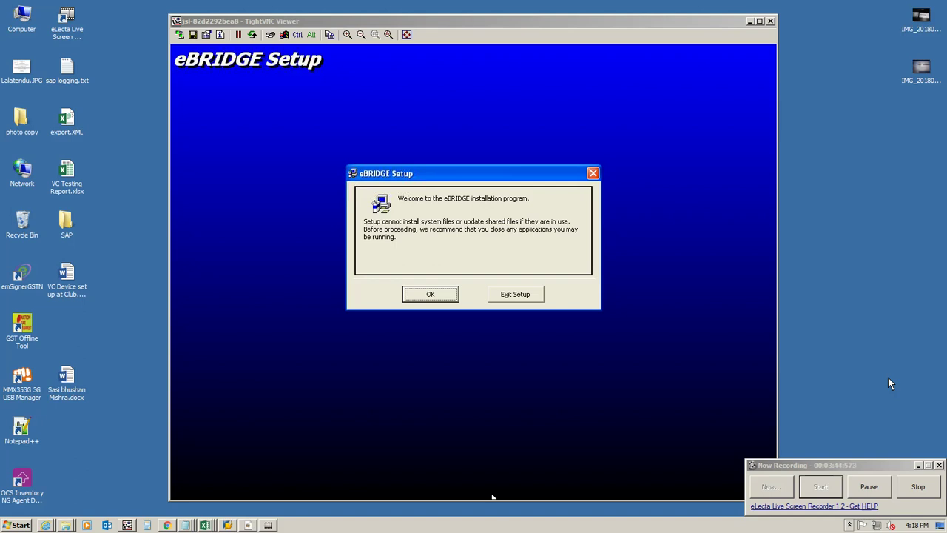
# Step: Install eBRIDGE to C:\Program Files\eBRIDGE\ under the eBRIDGE program group
pyautogui.click(434, 297)
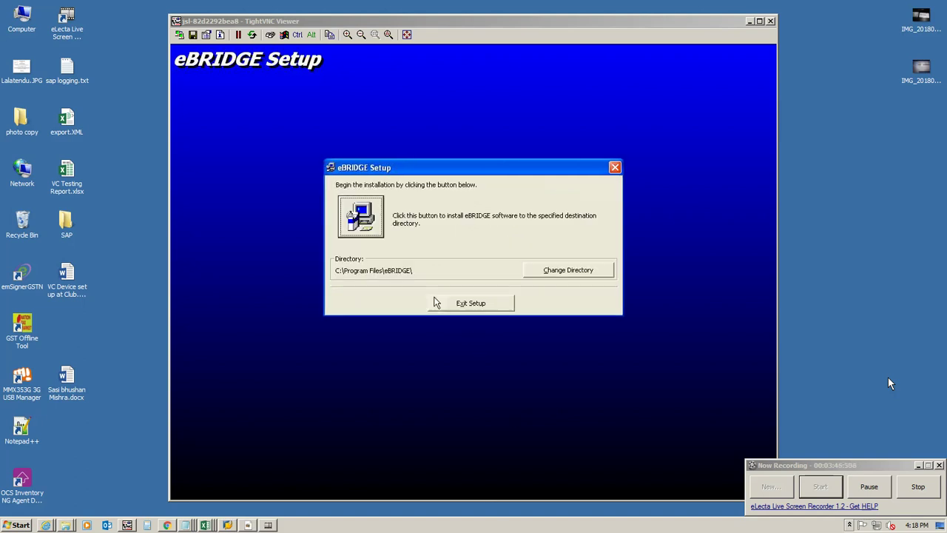
pyautogui.click(373, 216)
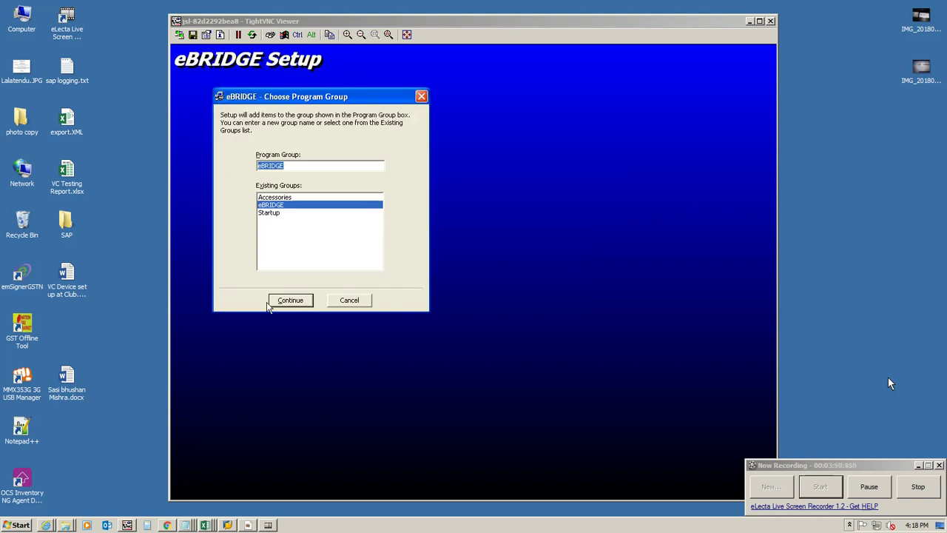
pyautogui.click(278, 302)
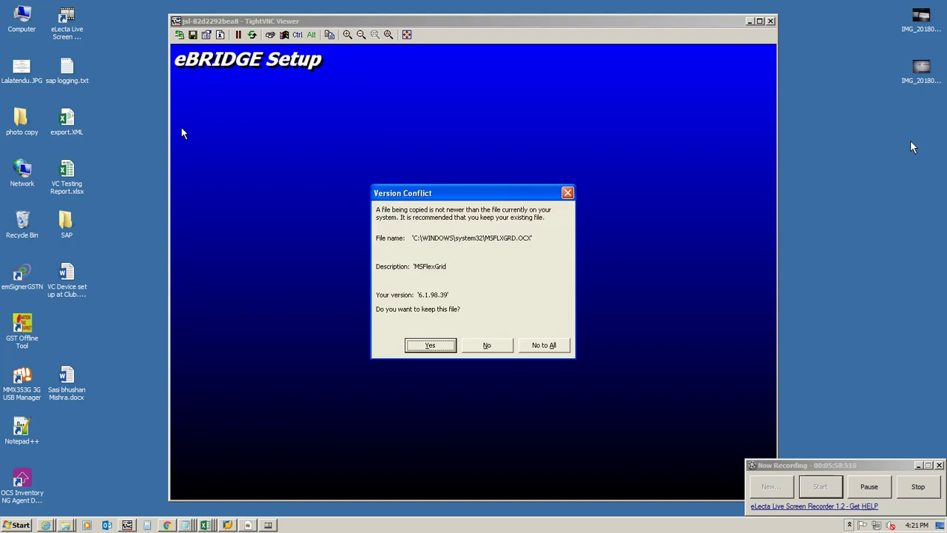
# Step: Keep existing MSFLXGRD.OCX, MSVCRT20.DLL, TABCTL32.OCX, mscomct2.ocx, MSCOMCTL.OCX and MSSTDFMT.DLL files
pyautogui.click(428, 345)
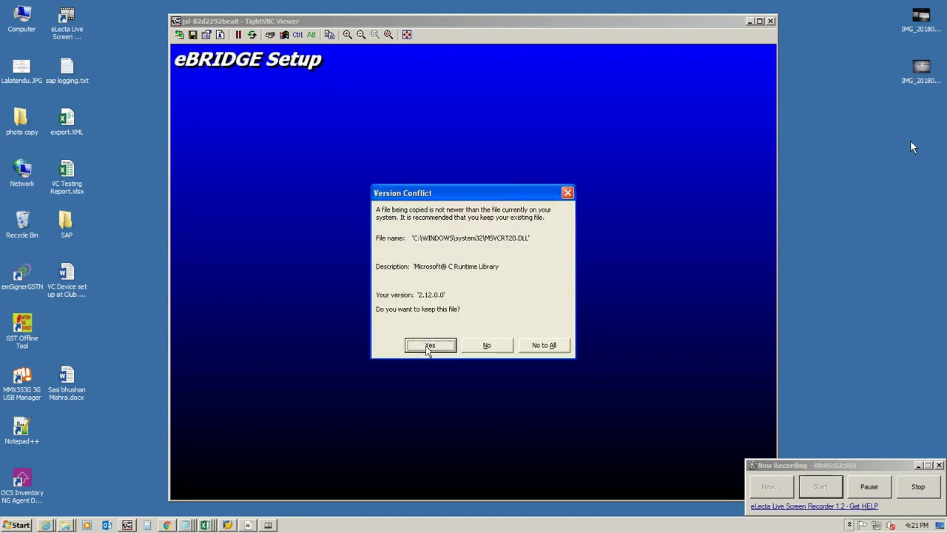
pyautogui.press('Return')
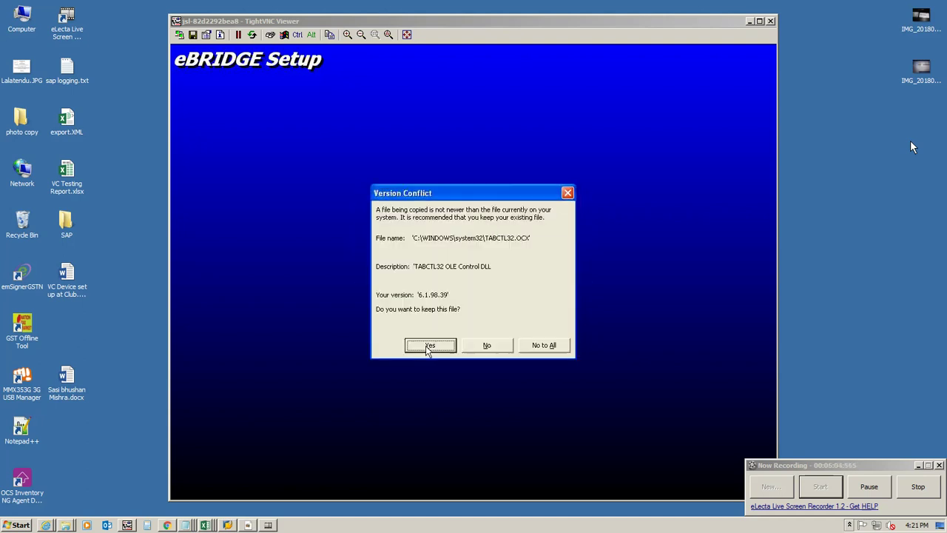
pyautogui.press('Return')
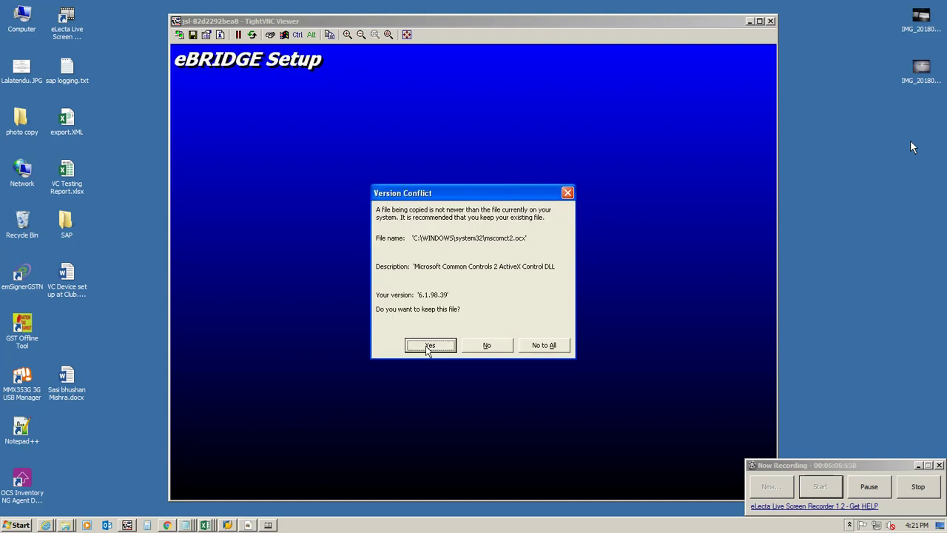
pyautogui.press('Return')
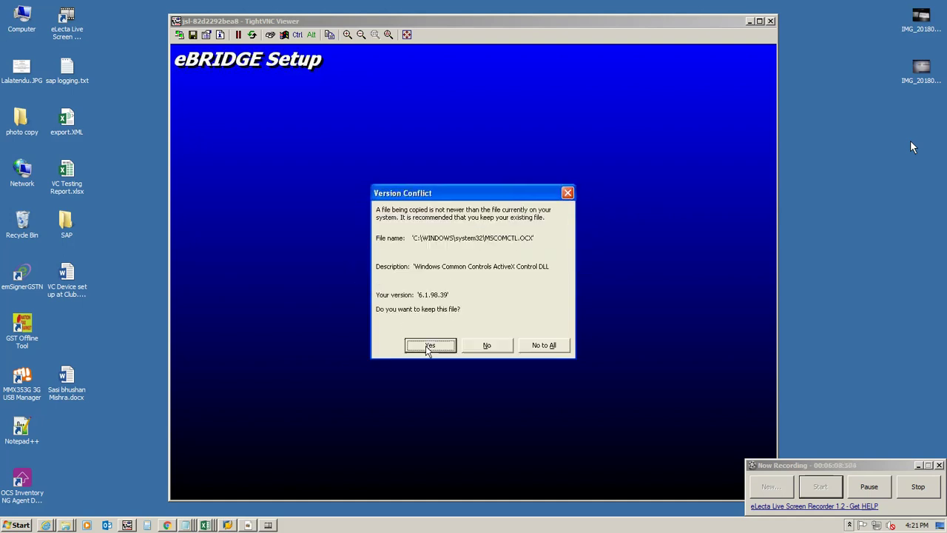
pyautogui.press('Return')
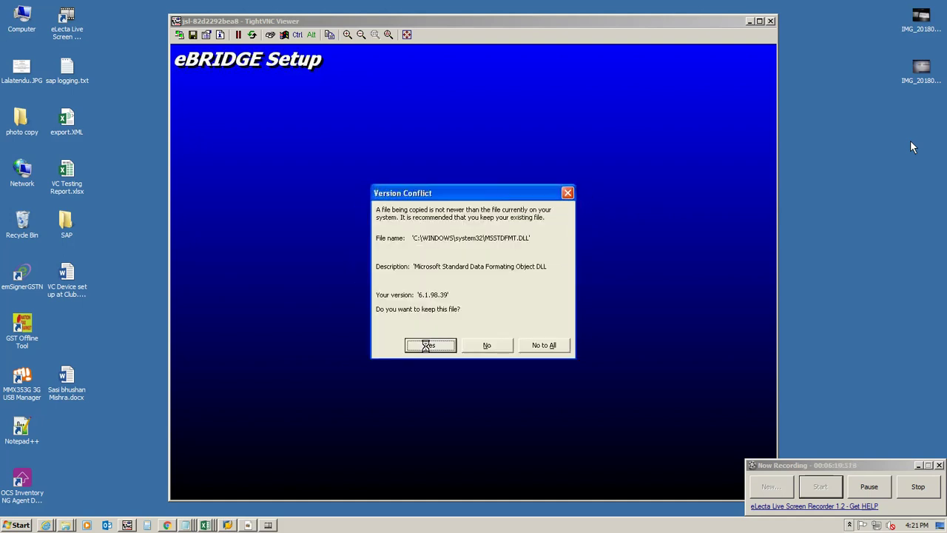
pyautogui.press('Return')
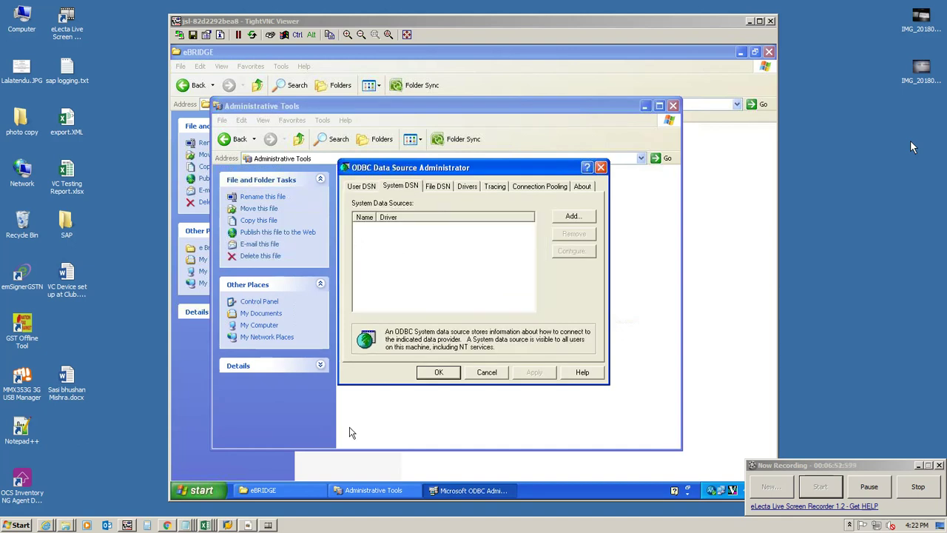
# Step: Start adding a new data source from the System DSN tab
pyautogui.click(576, 219)
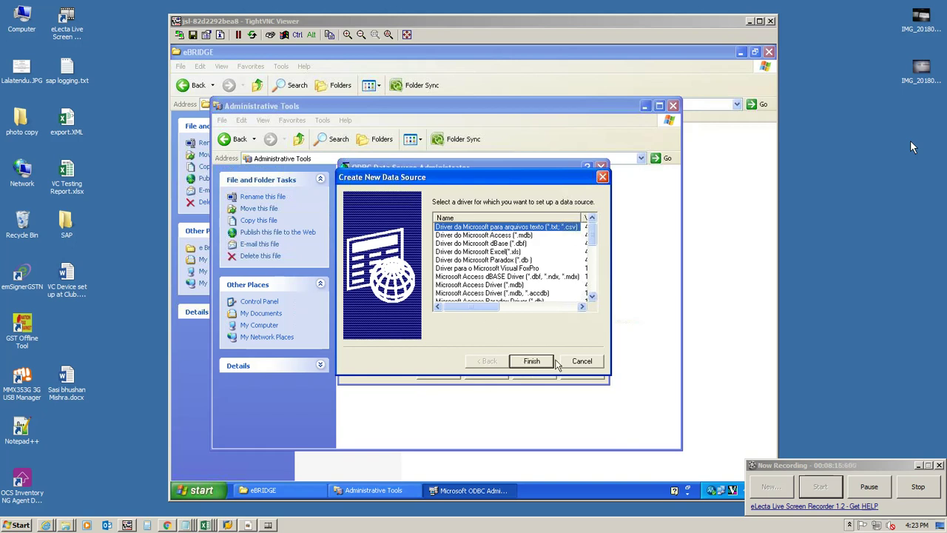
# Step: Reopen the Create New Data Source list and select the SQL Server driver at its bottom
pyautogui.click(581, 363)
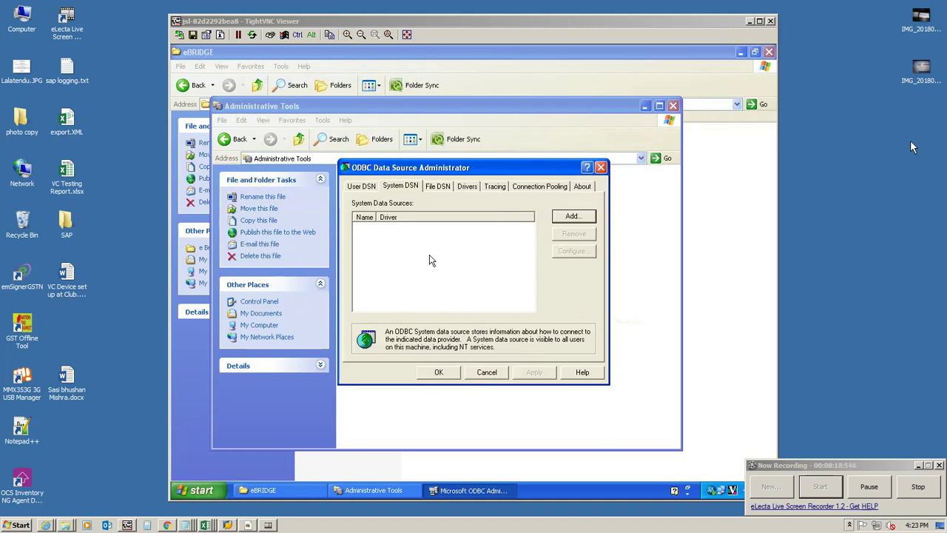
pyautogui.click(574, 220)
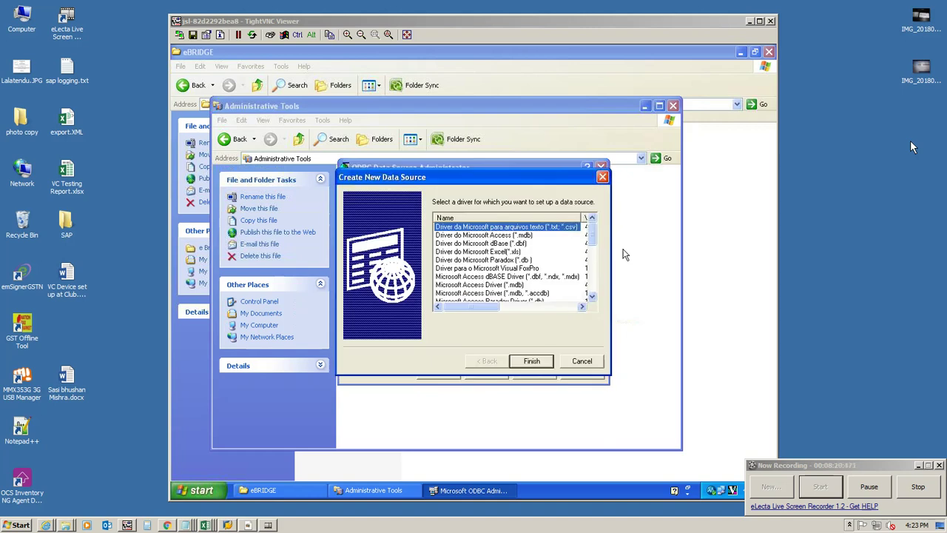
pyautogui.moveTo(592, 232); pyautogui.dragTo(589, 298)
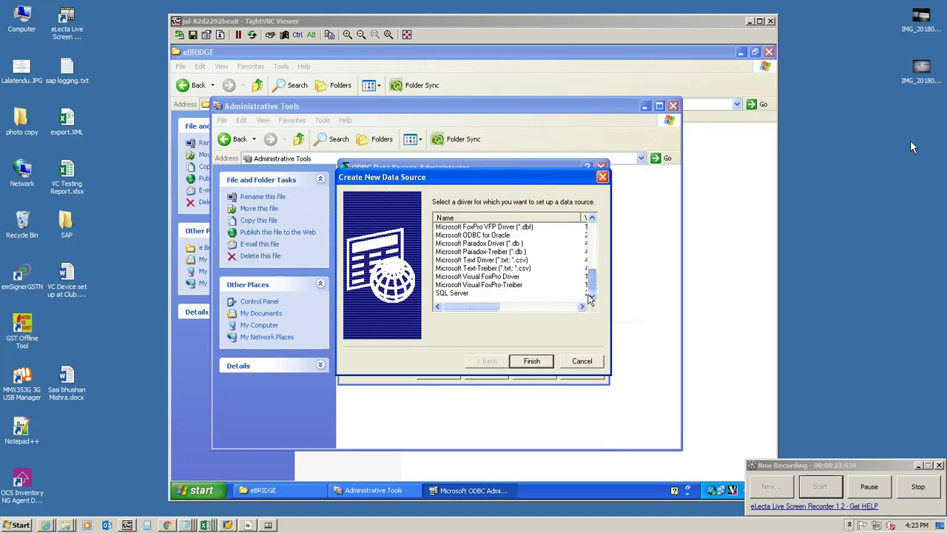
pyautogui.click(452, 294)
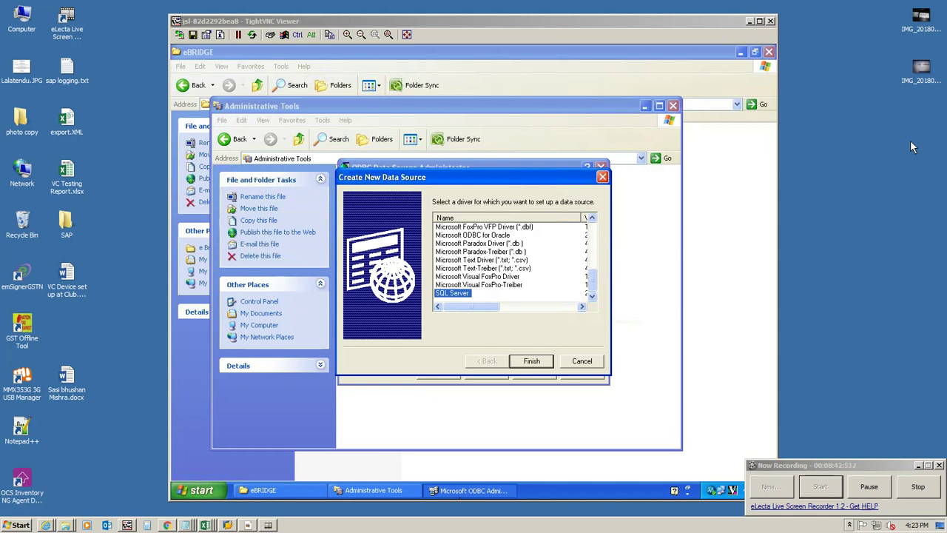
# Step: Abandon the SQL Server wizard, reopen the new system DSN driver list and scroll through it
pyautogui.click(531, 360)
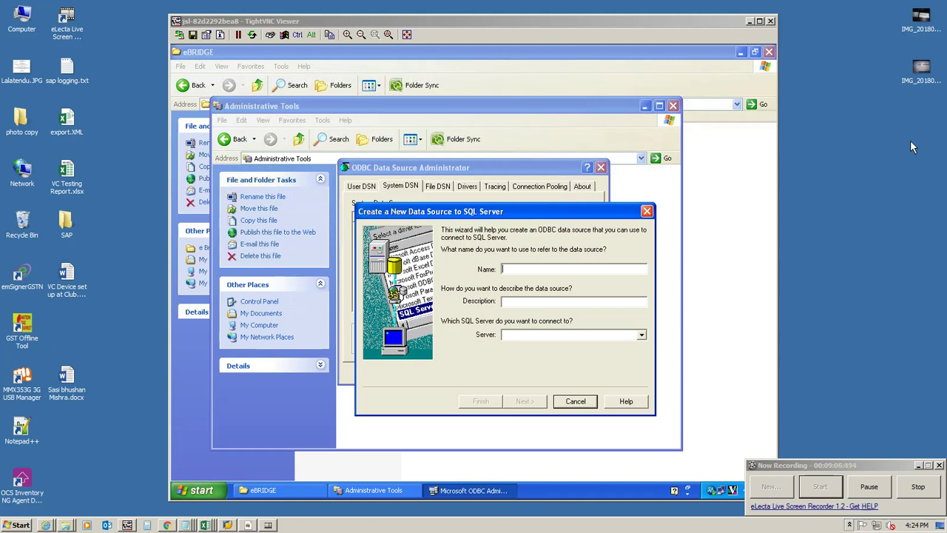
pyautogui.click(576, 401)
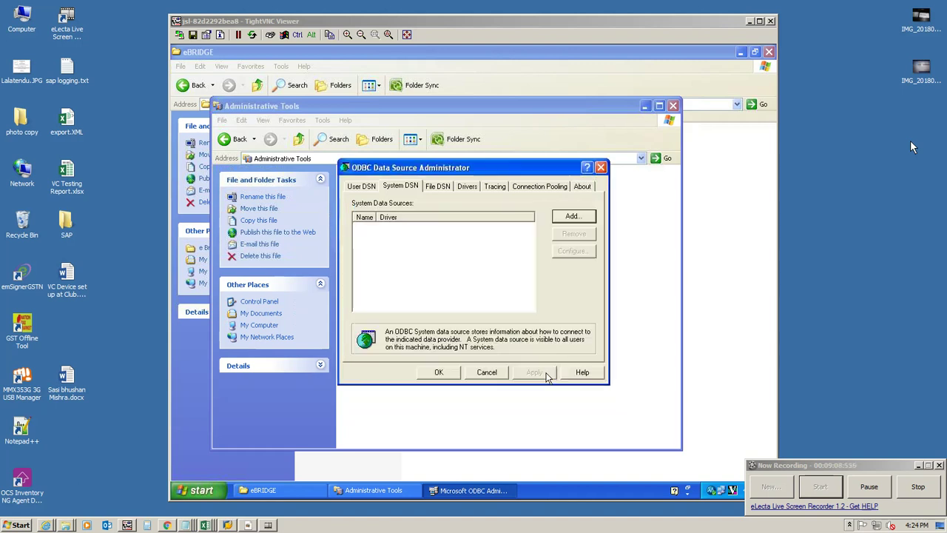
pyautogui.click(557, 224)
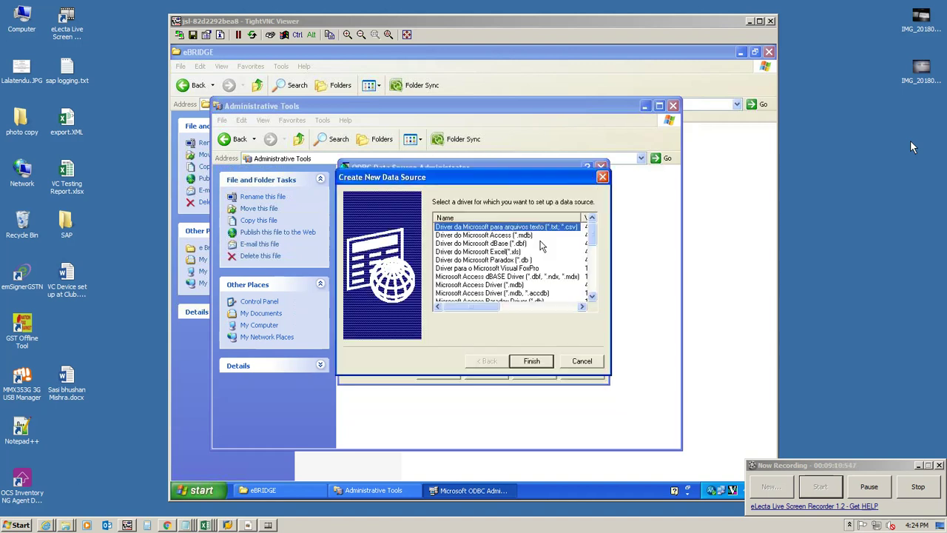
pyautogui.click(591, 296)
pyautogui.click(592, 296)
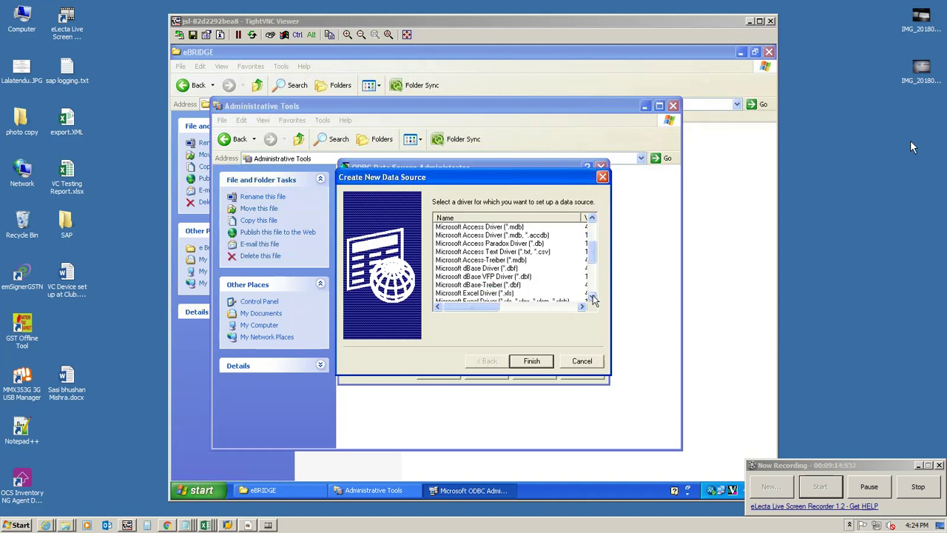
pyautogui.click(592, 296)
pyautogui.click(592, 296)
pyautogui.click(592, 296)
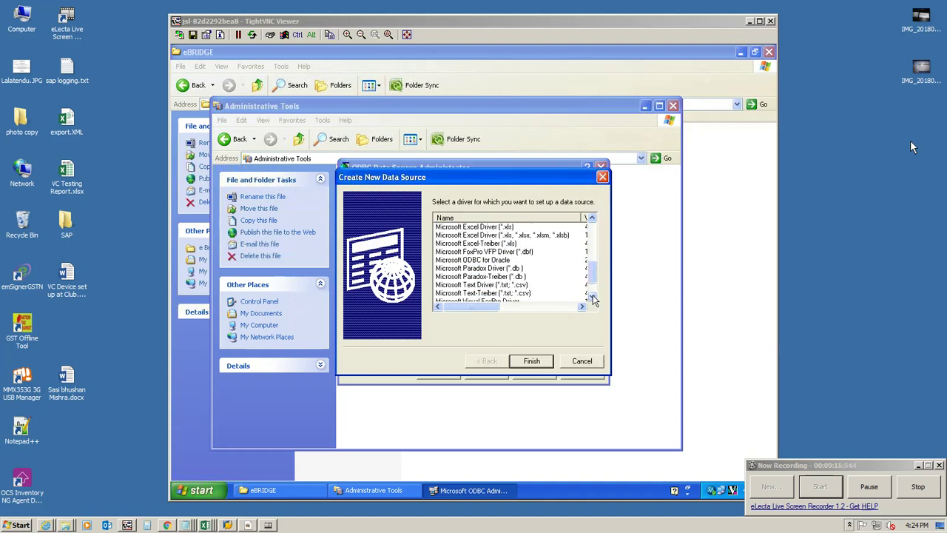
pyautogui.click(592, 296)
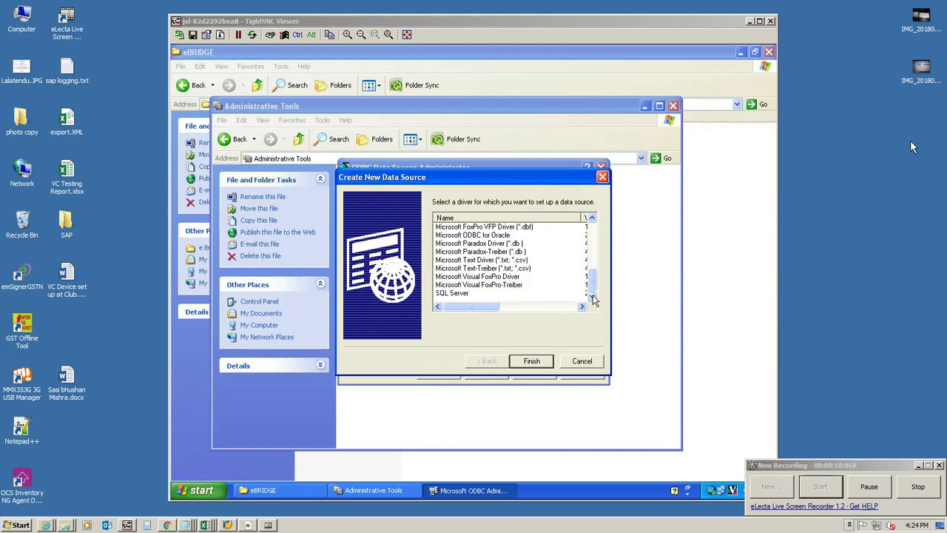
pyautogui.moveTo(591, 279); pyautogui.dragTo(596, 224)
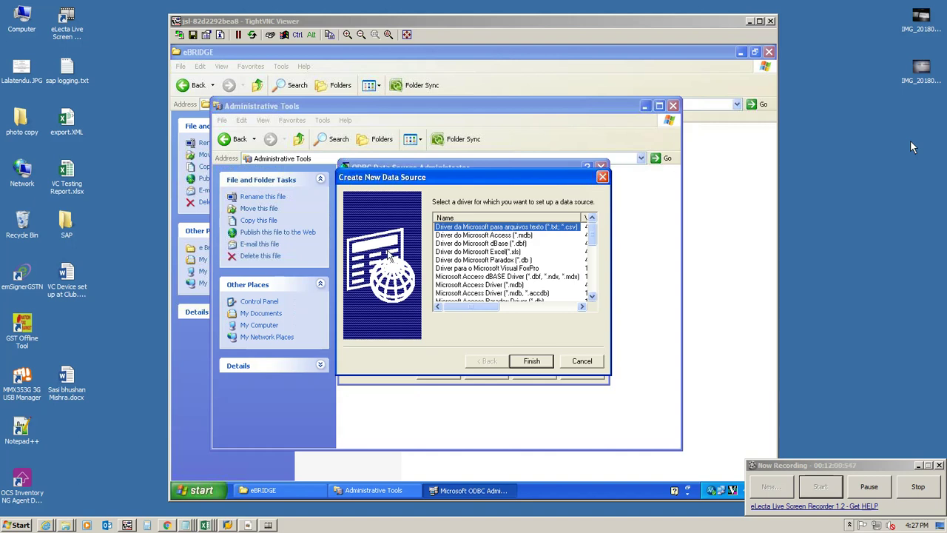
# Step: Close the ODBC dialogs and run AUTORUN from the eBRIDGE setup folder
pyautogui.click(599, 365)
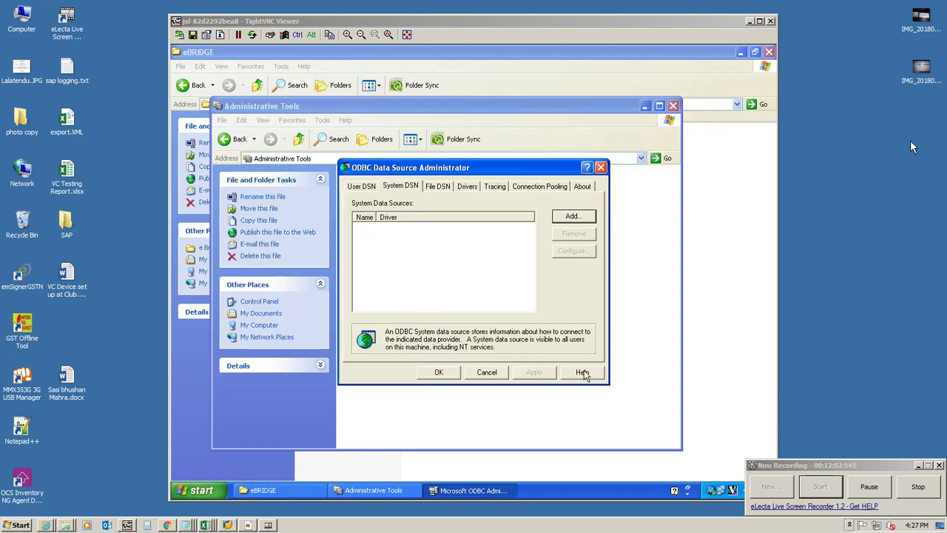
pyautogui.click(488, 374)
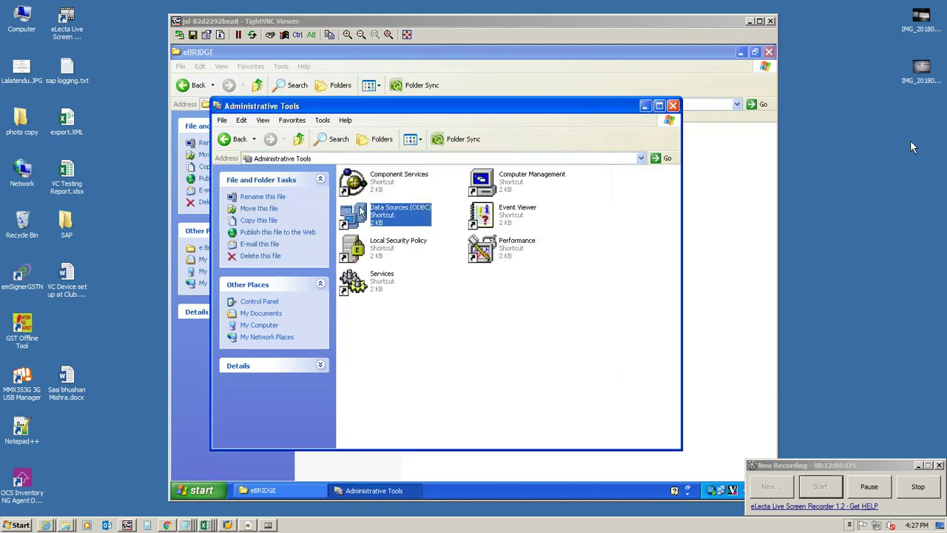
pyautogui.click(383, 57)
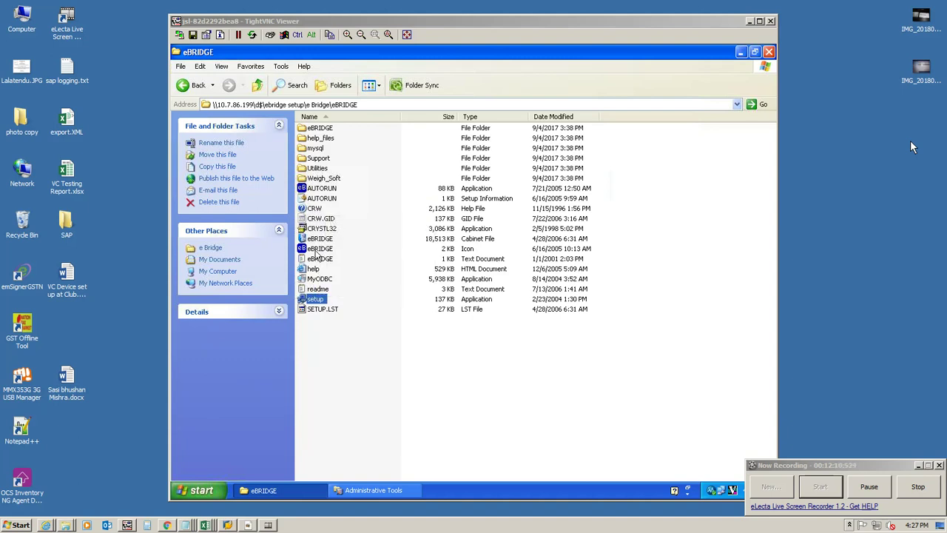
pyautogui.doubleClick(323, 189)
pyautogui.click(507, 283)
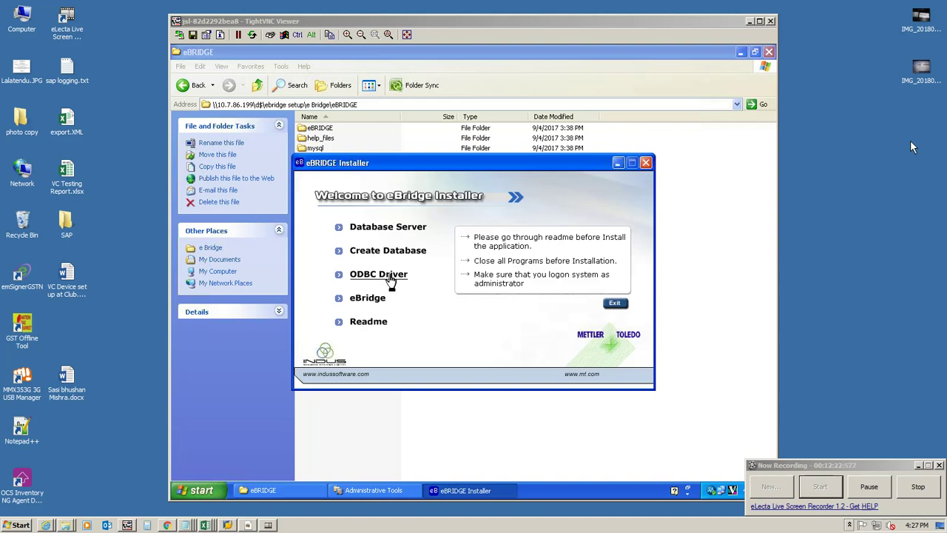
# Step: Run the eBRIDGE ODBC Driver installer, accept the MyODBC license, and complete the installation
pyautogui.click(391, 278)
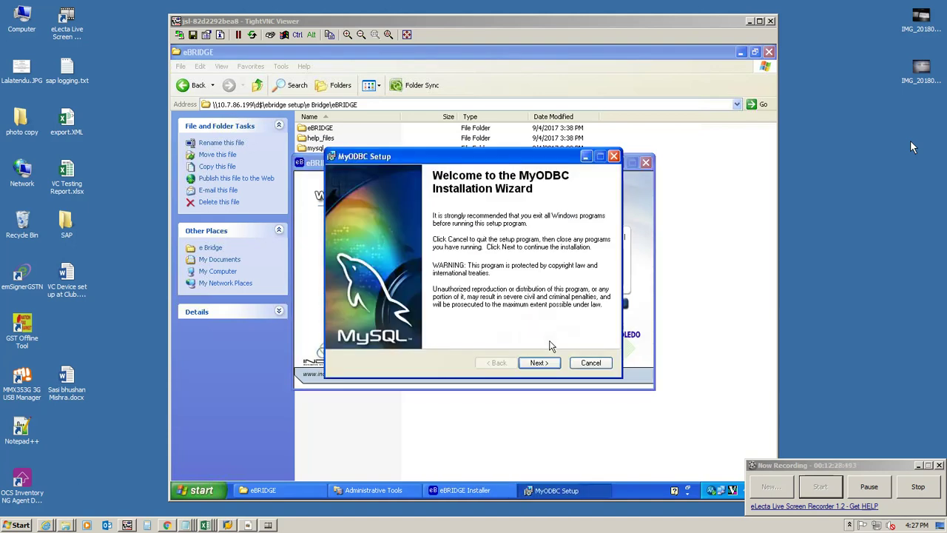
pyautogui.click(548, 364)
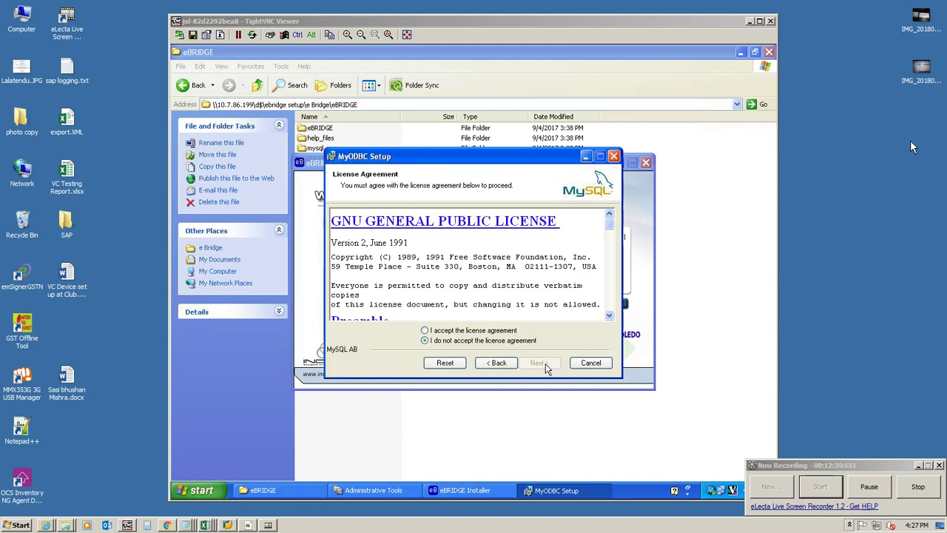
pyautogui.click(481, 330)
pyautogui.click(534, 366)
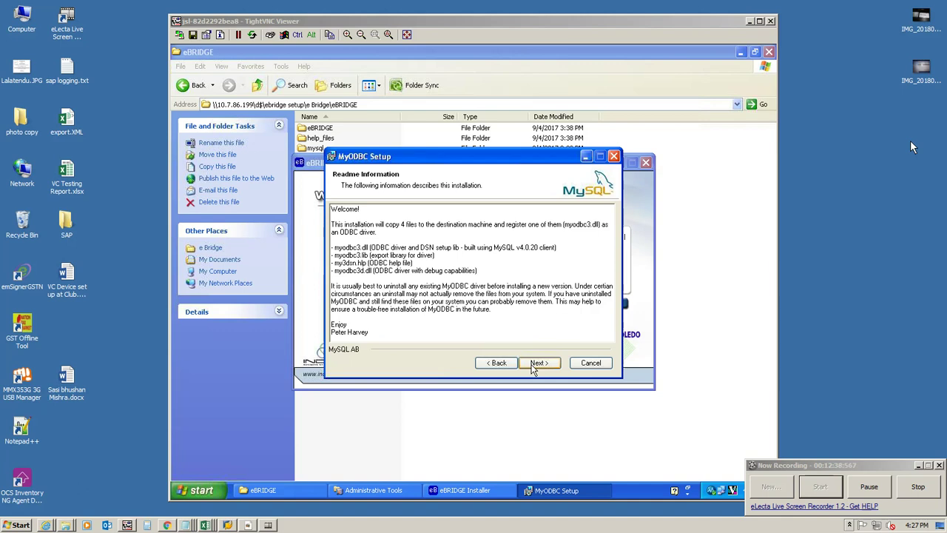
pyautogui.click(534, 364)
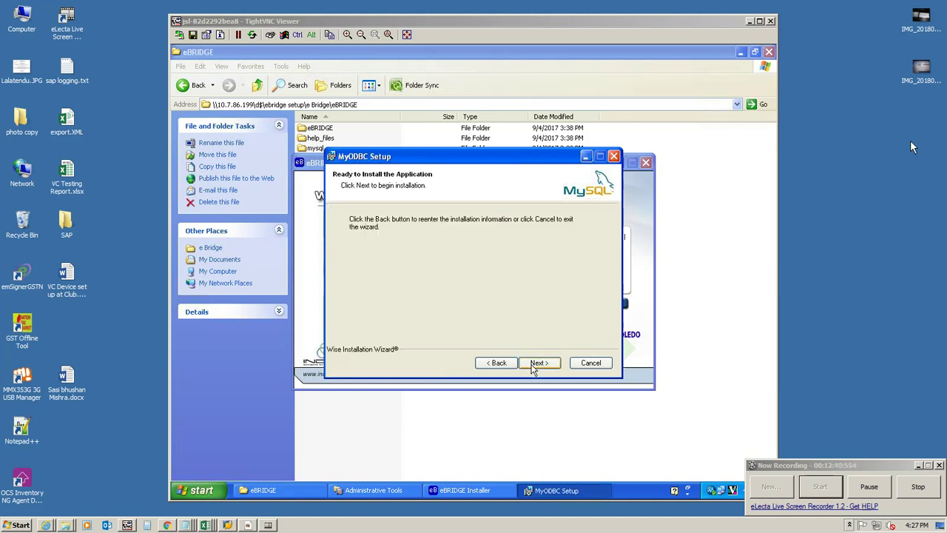
pyautogui.click(534, 363)
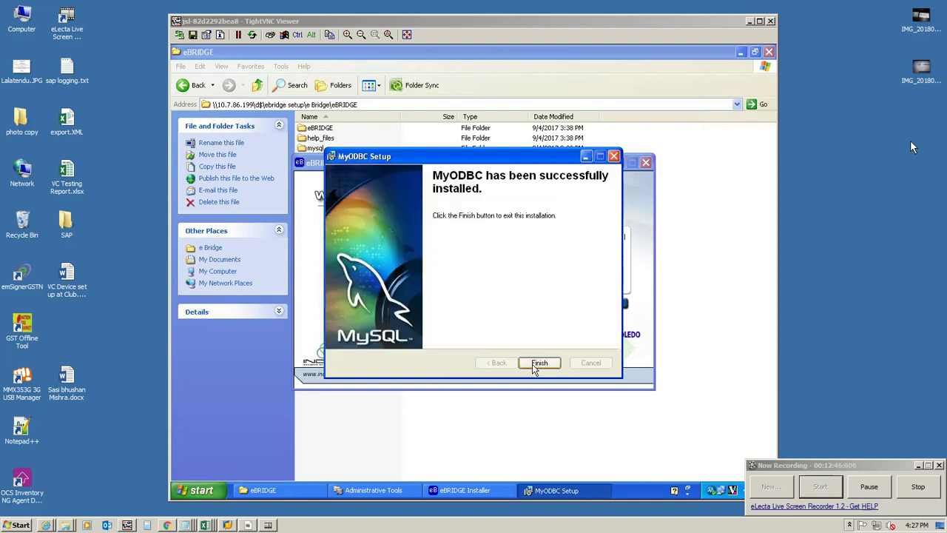
pyautogui.click(538, 364)
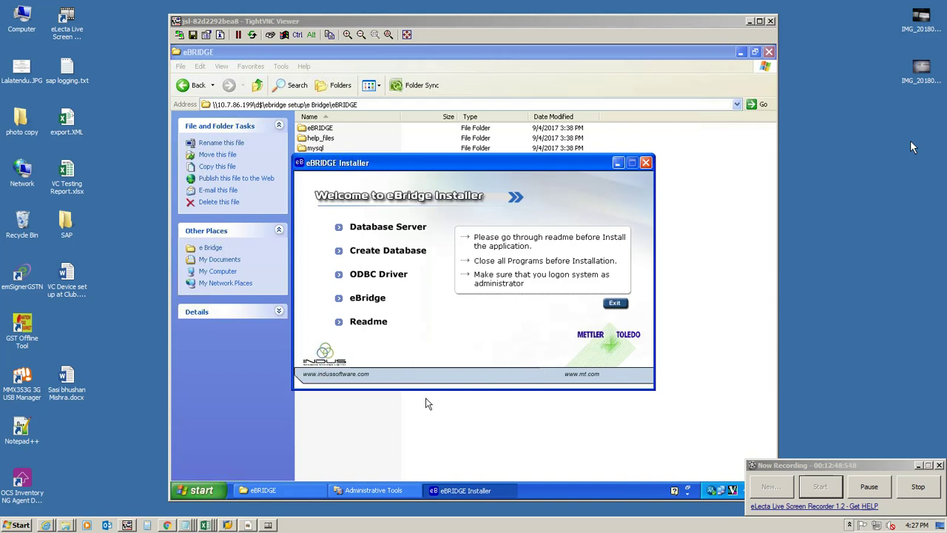
# Step: From Data Sources (ODBC), add a System DSN using the MySQL ODBC 3.51 Driver
pyautogui.click(361, 492)
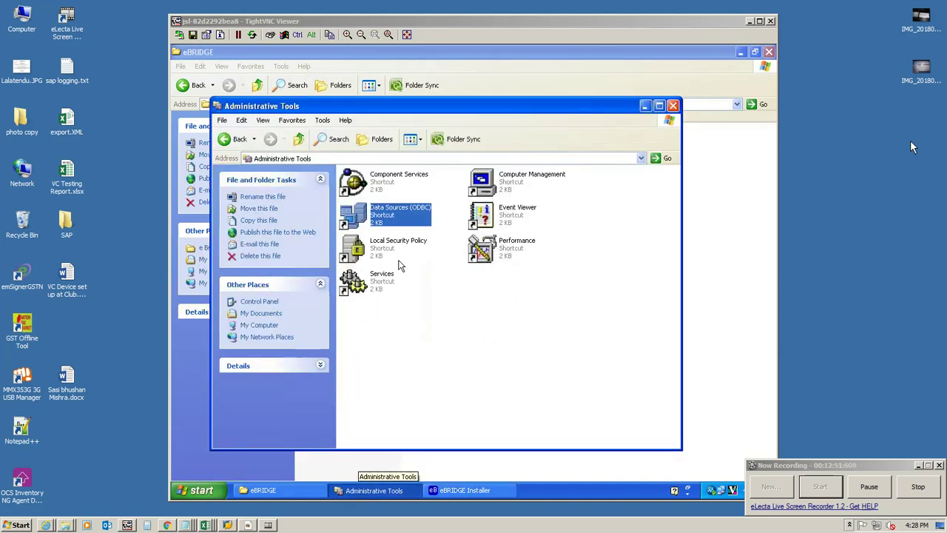
pyautogui.doubleClick(406, 216)
pyautogui.click(403, 189)
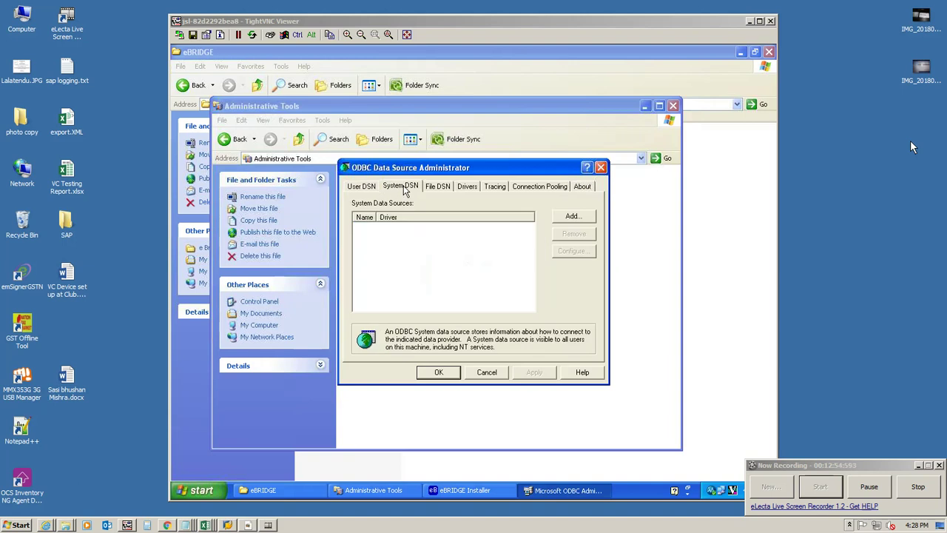
pyautogui.click(573, 217)
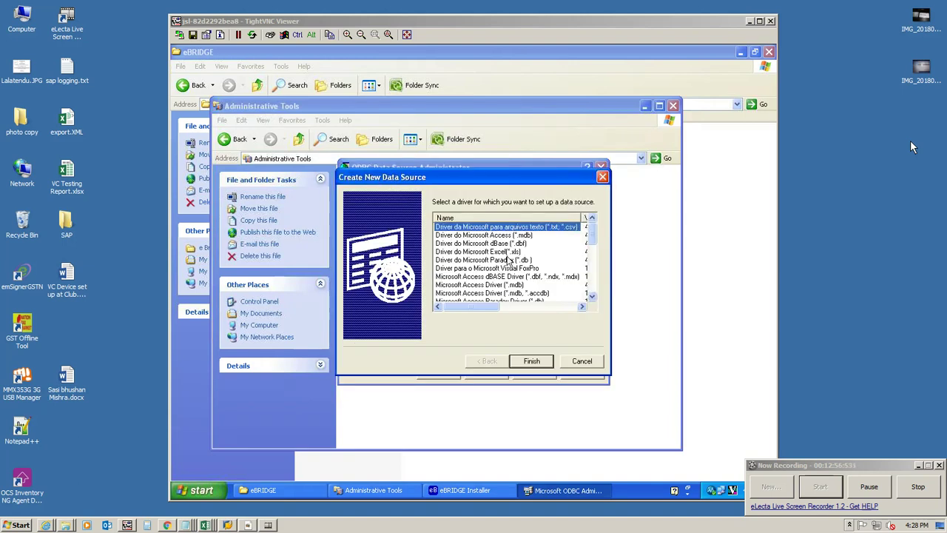
pyautogui.moveTo(594, 244); pyautogui.dragTo(592, 302)
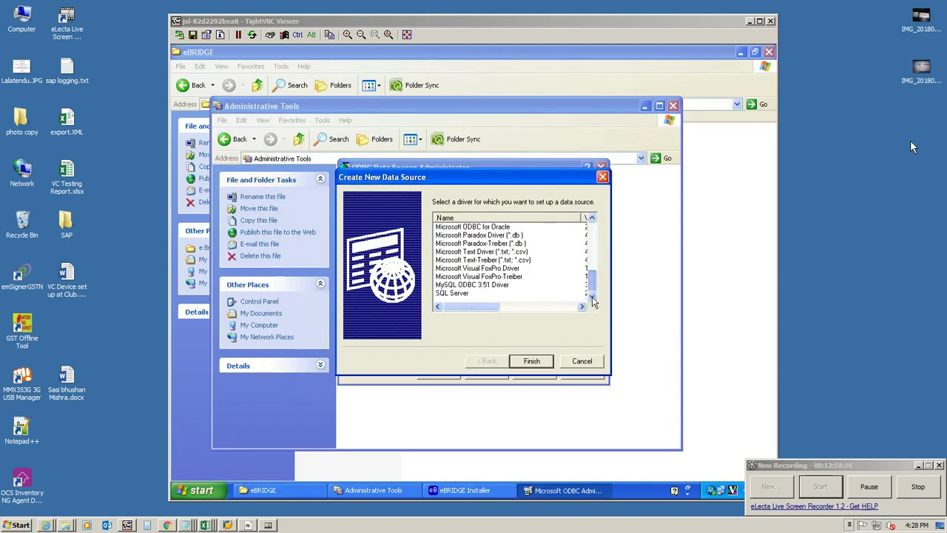
pyautogui.click(491, 287)
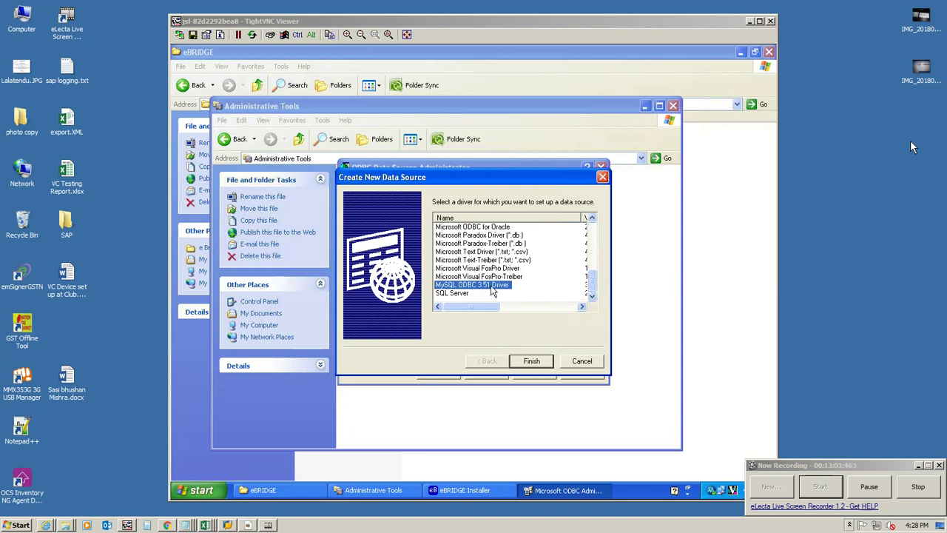
pyautogui.click(532, 362)
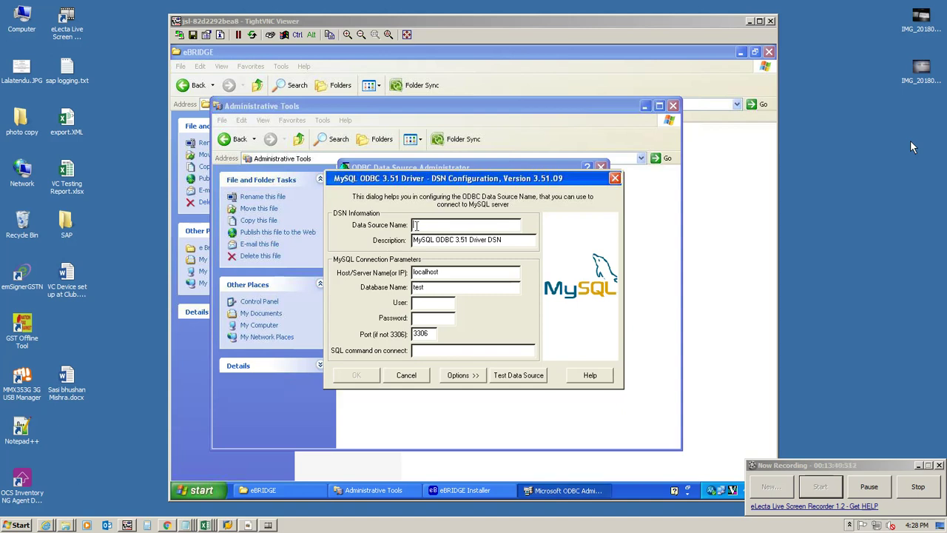
# Step: Enter data source name eBridge and host 10.7.81.30, then cancel the MySQL DSN configuration
pyautogui.write('ebridge')
pyautogui.press('Tab')
pyautogui.press('Tab')
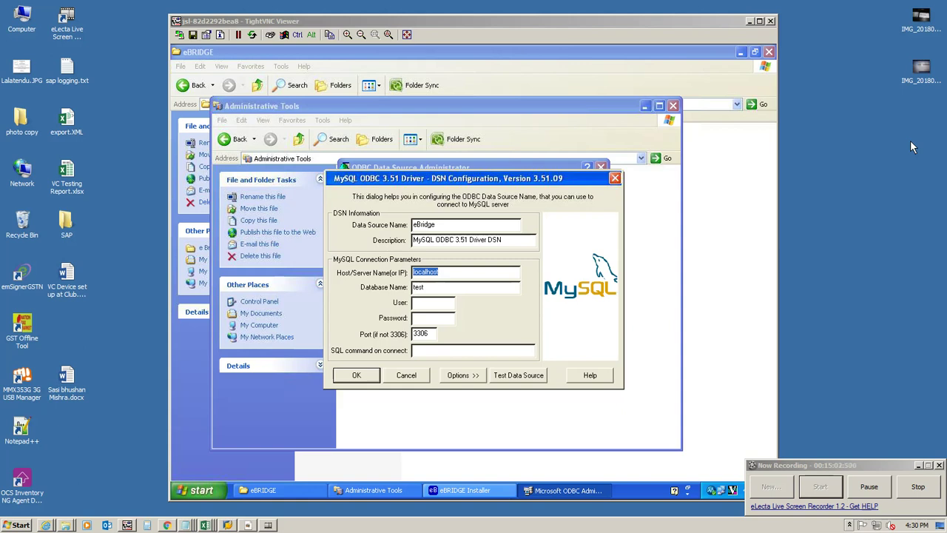
pyautogui.write('1')
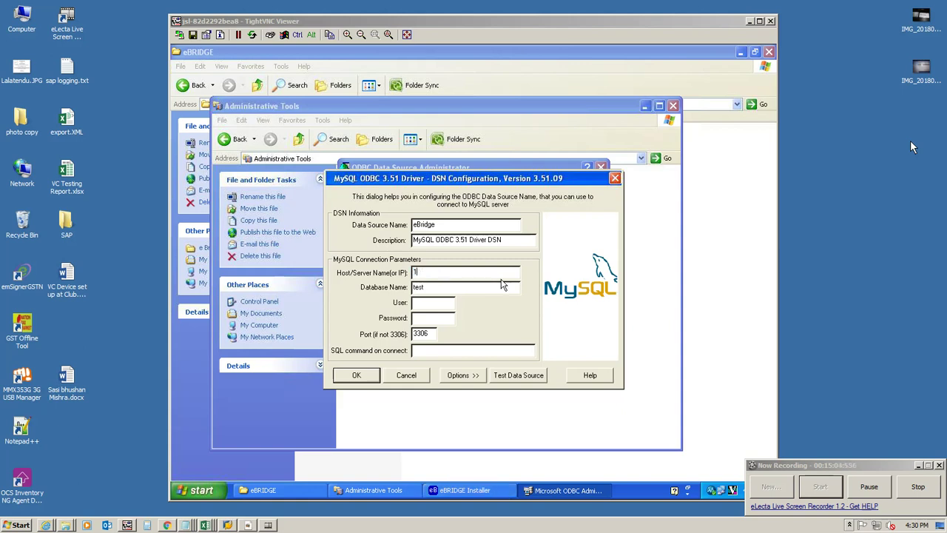
pyautogui.write('0.7.81.30')
pyautogui.click(419, 375)
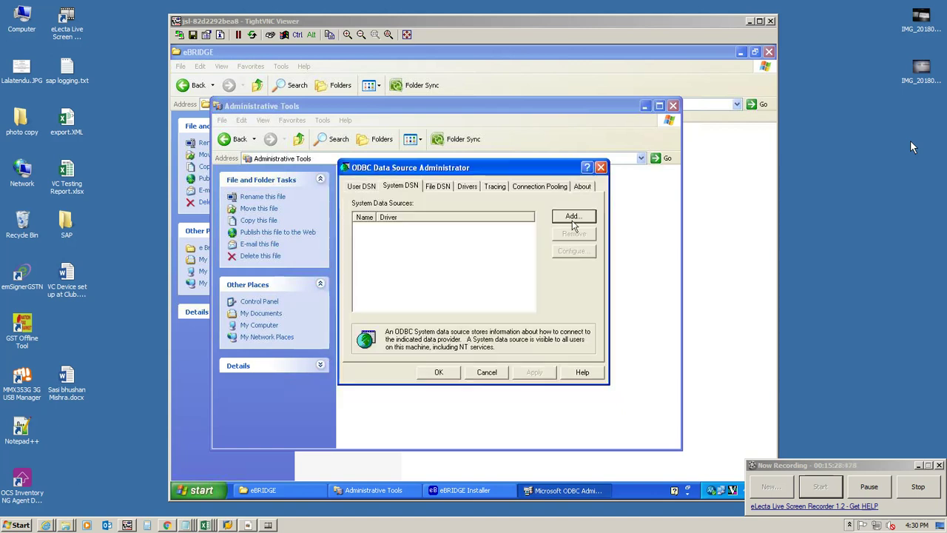
# Step: Add a new System DSN and select the SQL Server driver at the bottom of the list
pyautogui.click(573, 216)
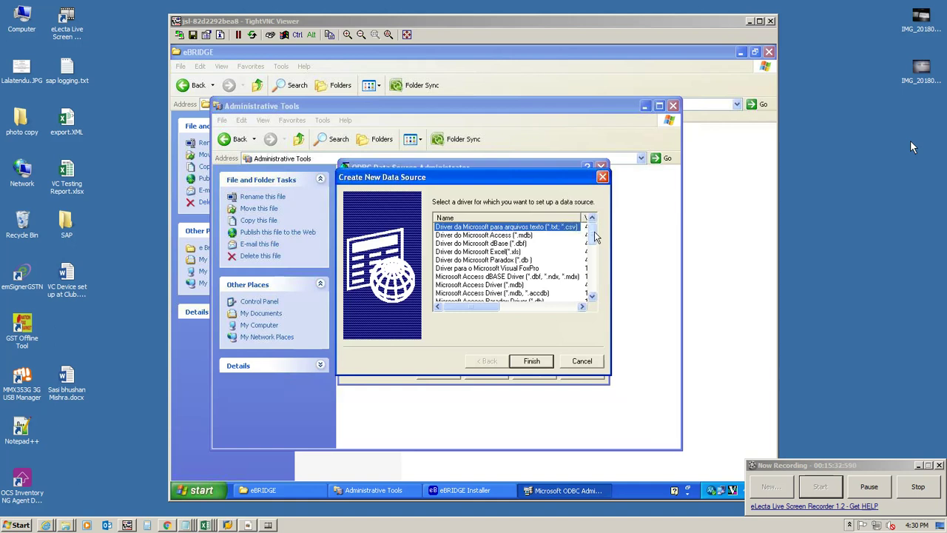
pyautogui.scroll(-6, 596, 236)
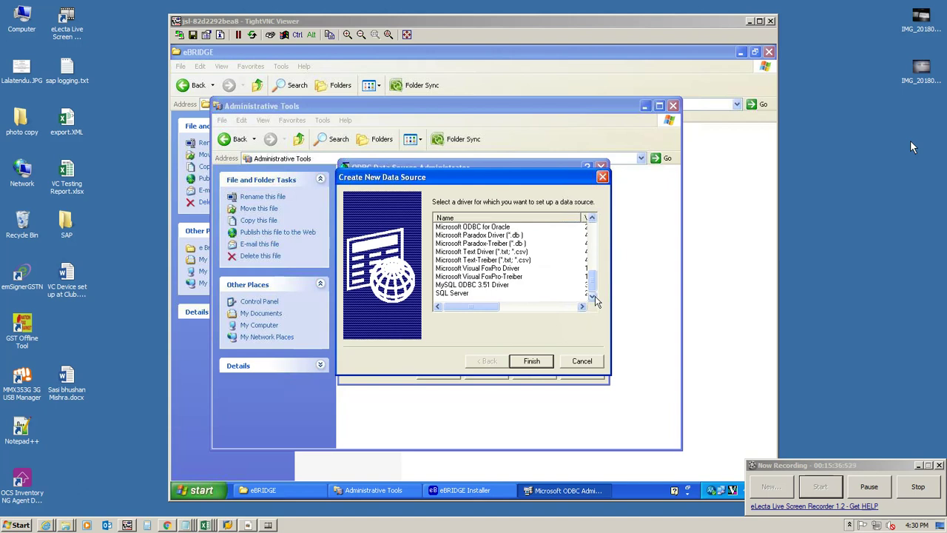
pyautogui.click(444, 294)
# Step: Name the SQL Server data source eBridge and set its server to JSLJKR0115
pyautogui.click(531, 362)
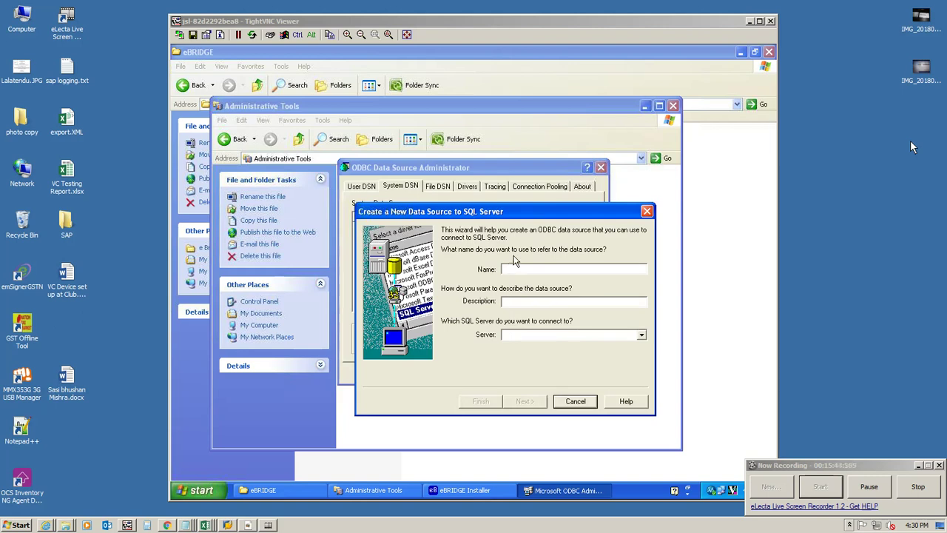
pyautogui.write('eBridge')
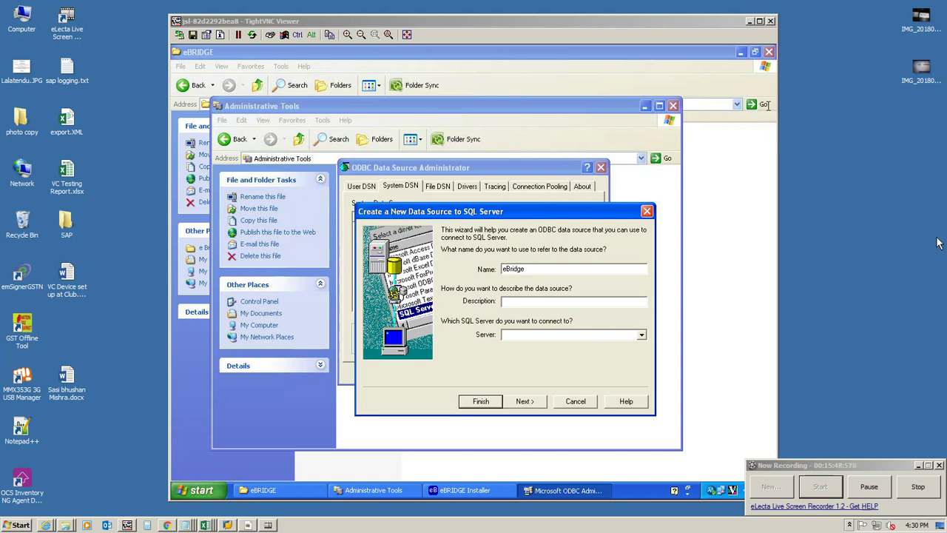
pyautogui.click(641, 335)
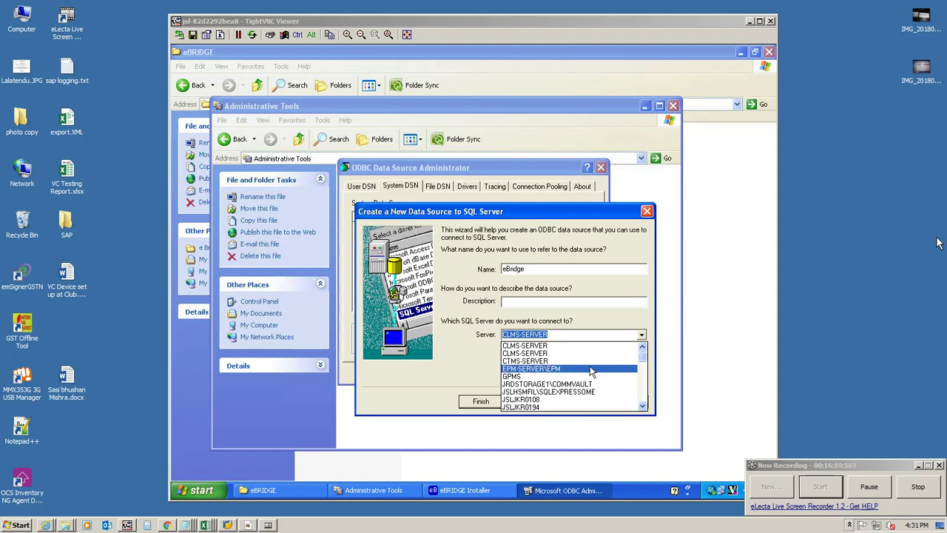
pyautogui.write('JSLJKR0')
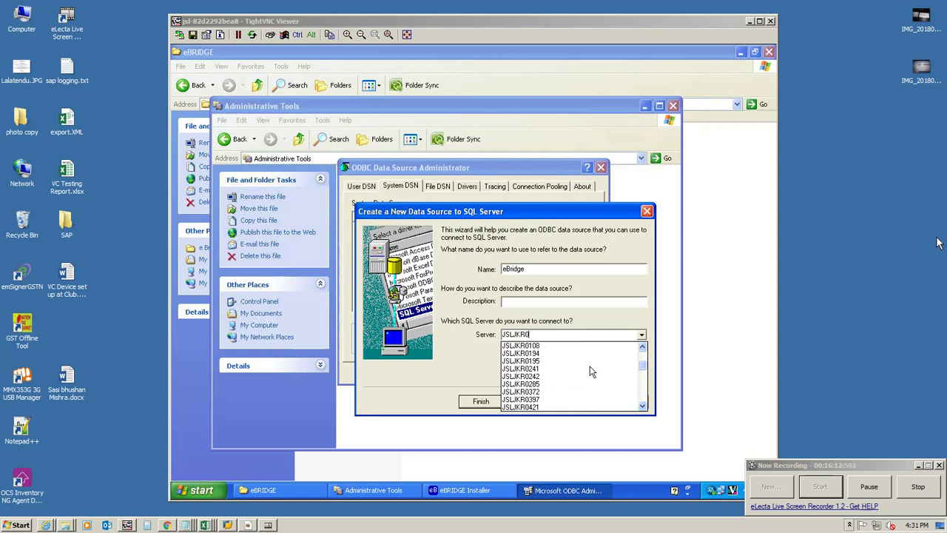
pyautogui.write('115')
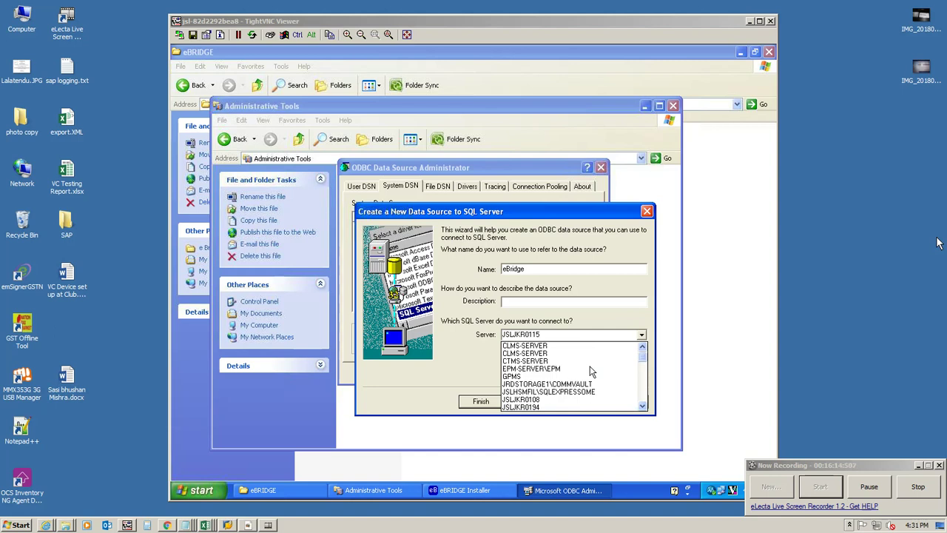
pyautogui.click(561, 488)
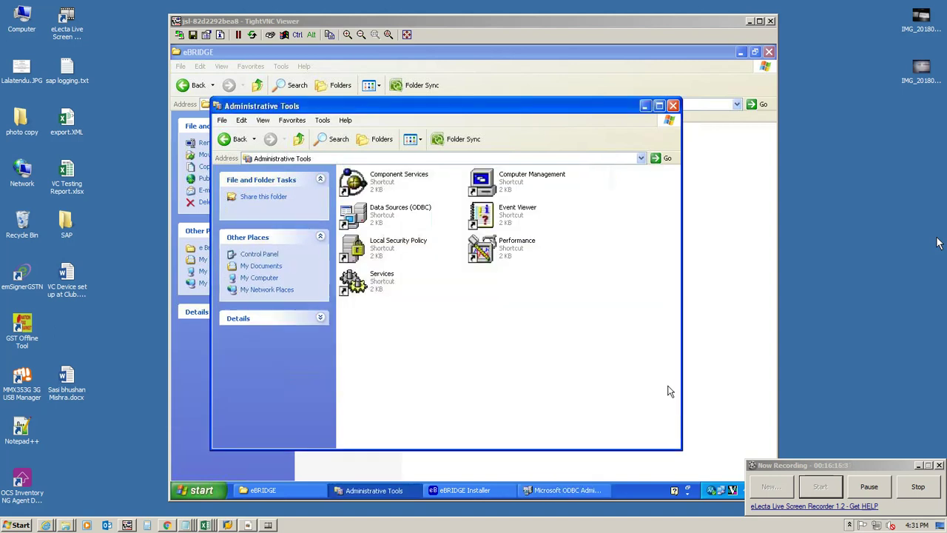
pyautogui.click(561, 489)
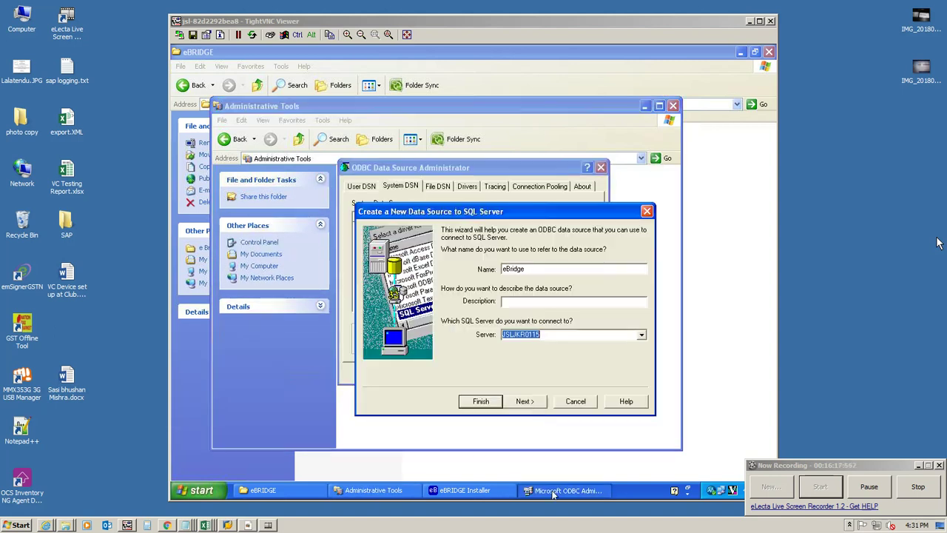
# Step: Switch the eBridge source to SQL Server authentication, keeping Connect to SQL Server checked
pyautogui.click(527, 401)
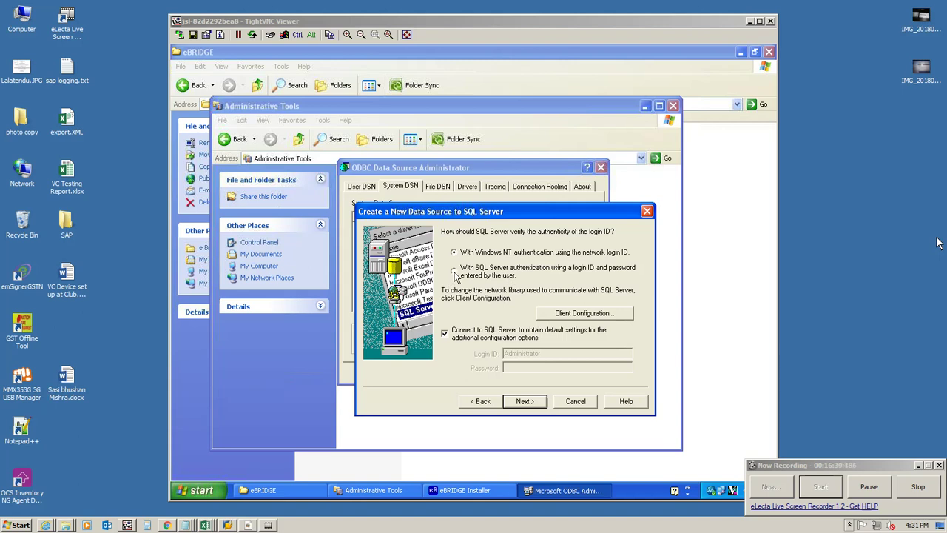
pyautogui.click(455, 272)
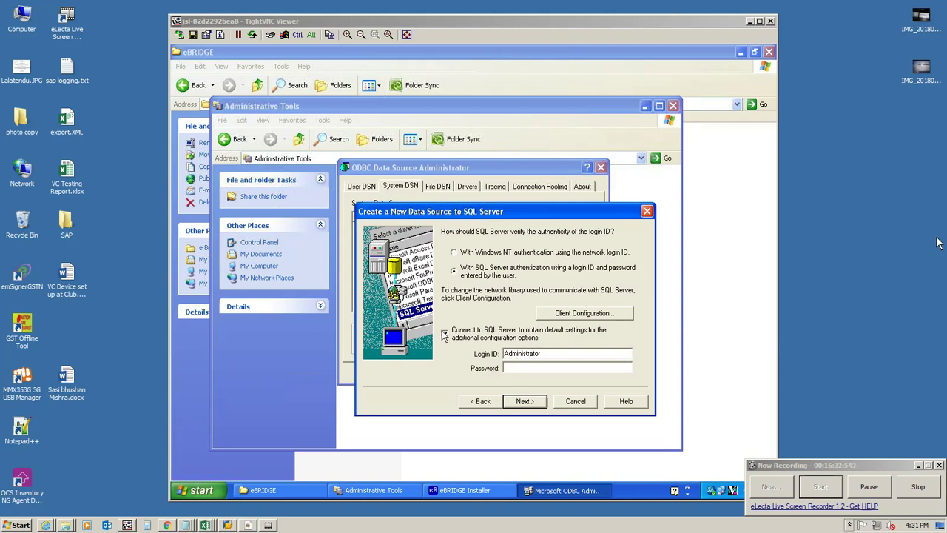
pyautogui.click(455, 253)
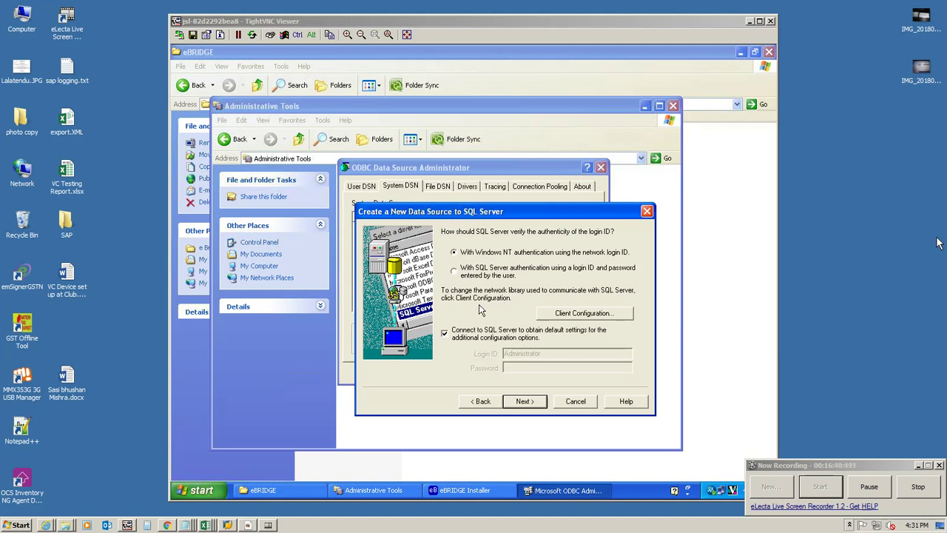
pyautogui.click(446, 335)
pyautogui.click(454, 271)
pyautogui.click(444, 333)
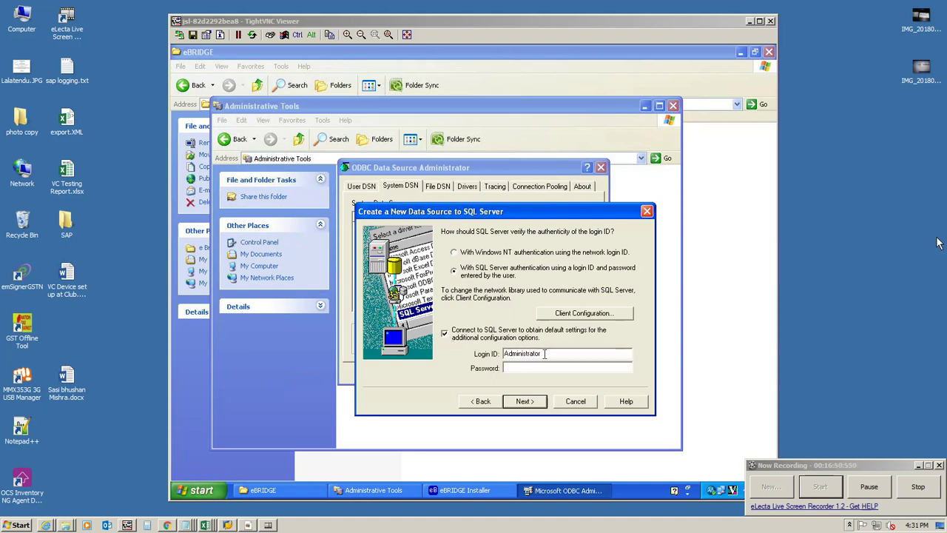
# Step: Replace the login ID with SA, enter the administrator password, and submit
pyautogui.moveTo(535, 354); pyautogui.dragTo(472, 358)
pyautogui.write('SA')
pyautogui.click(510, 368)
pyautogui.write('sa')
pyautogui.click(523, 401)
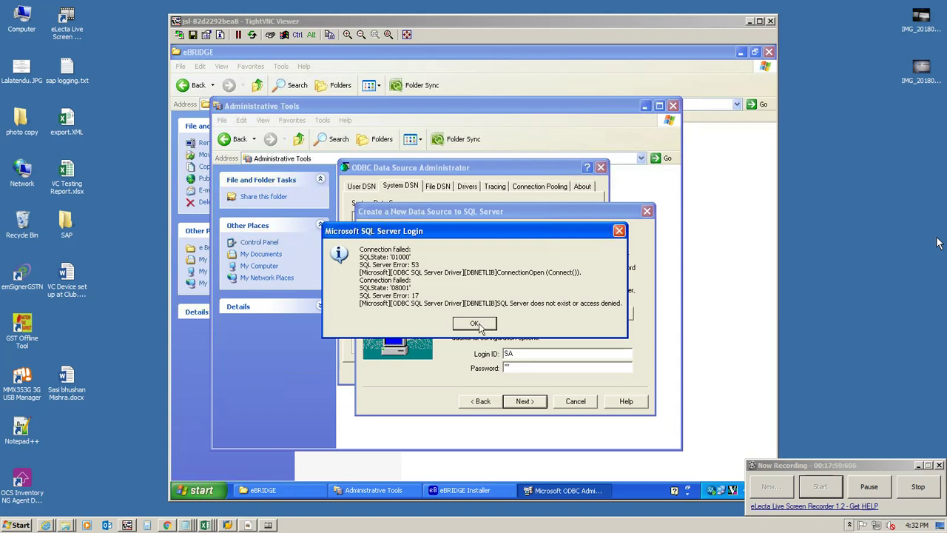
pyautogui.click(476, 325)
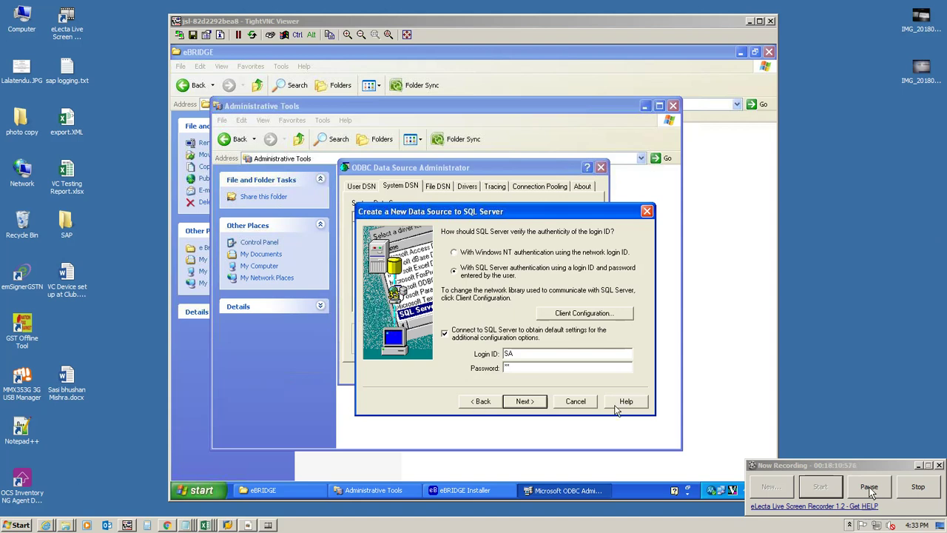
# Step: Cancel the SQL Server wizard, then start and cancel a new MySQL ODBC 3.51 data source
pyautogui.click(564, 399)
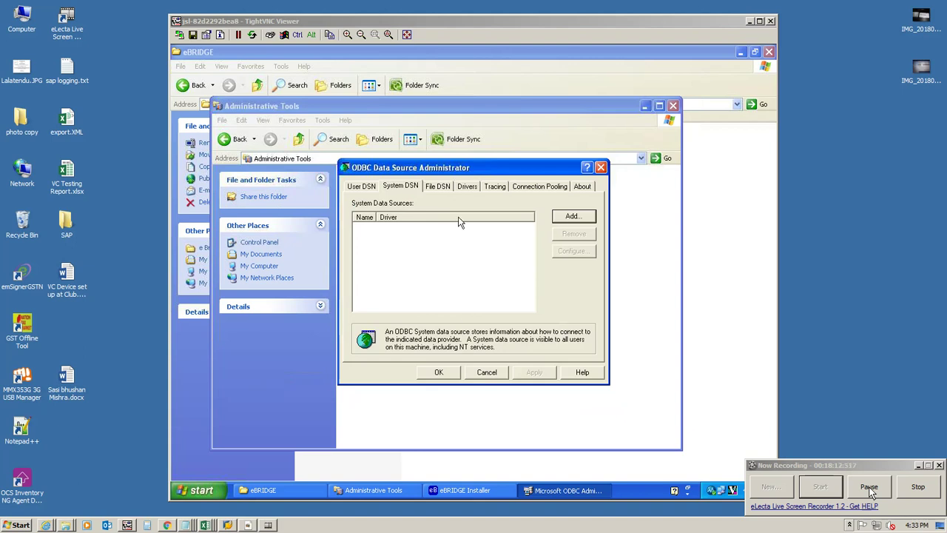
pyautogui.click(571, 216)
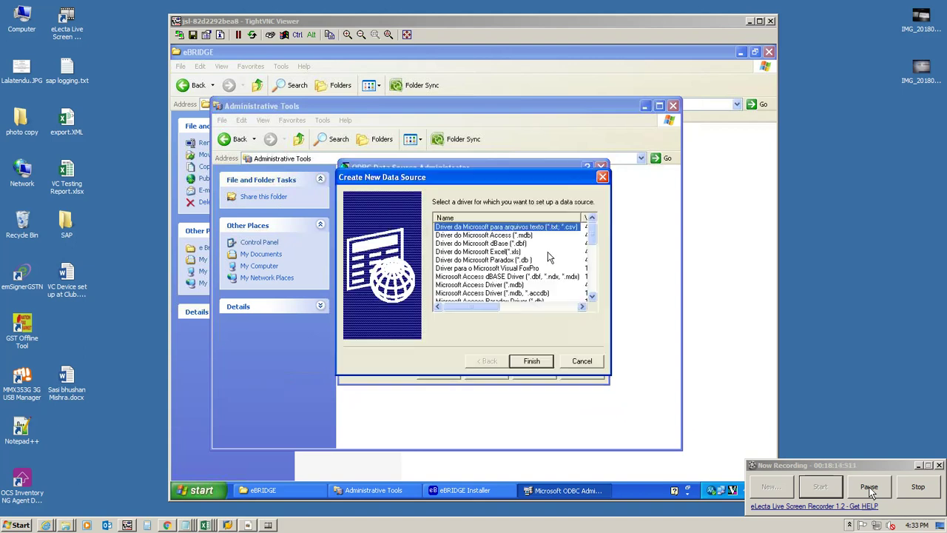
pyautogui.moveTo(590, 247); pyautogui.dragTo(592, 291)
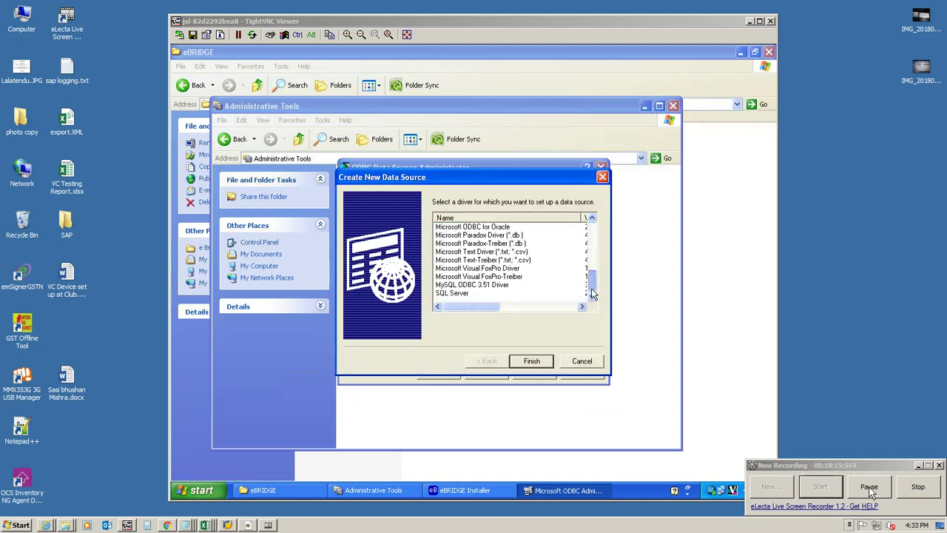
pyautogui.click(486, 287)
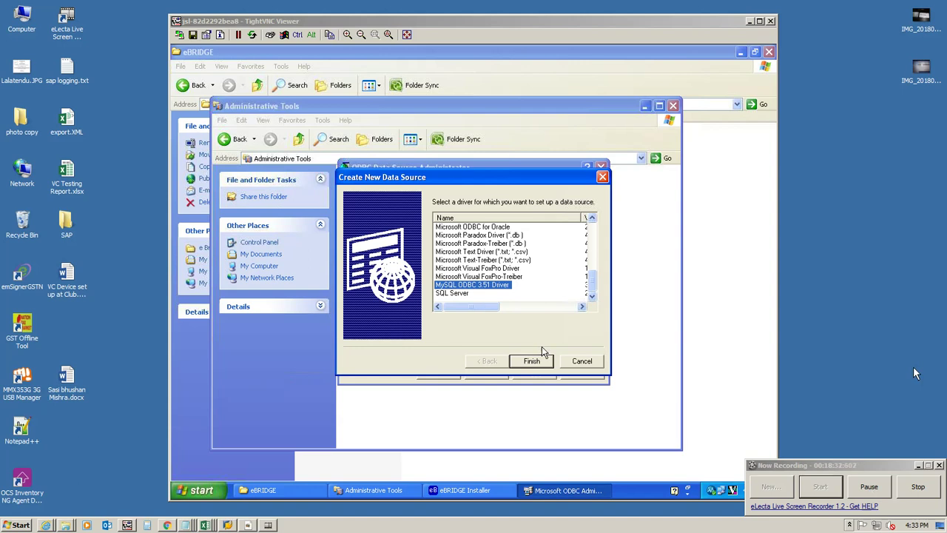
pyautogui.click(583, 362)
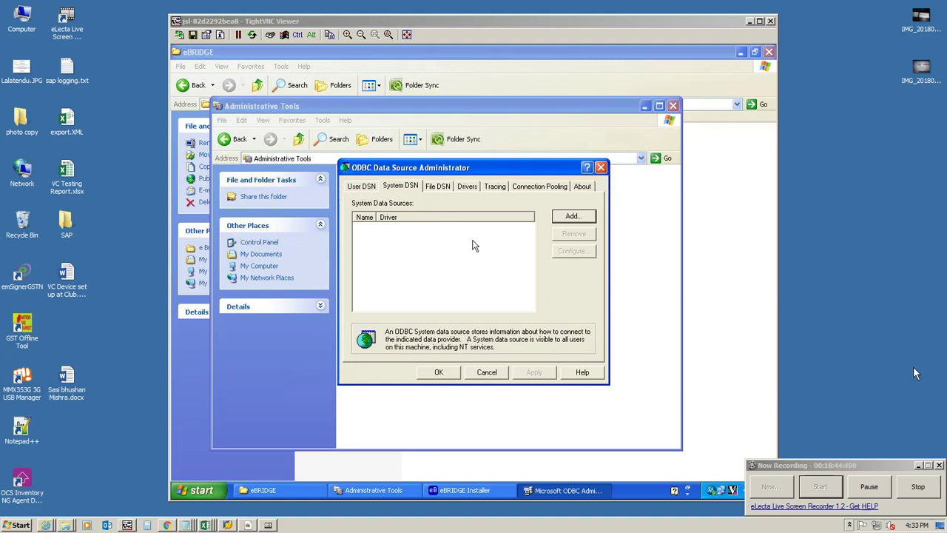
# Step: Begin a new System DSN, trying SQL Server before picking MySQL ODBC 3.51 Driver
pyautogui.click(574, 216)
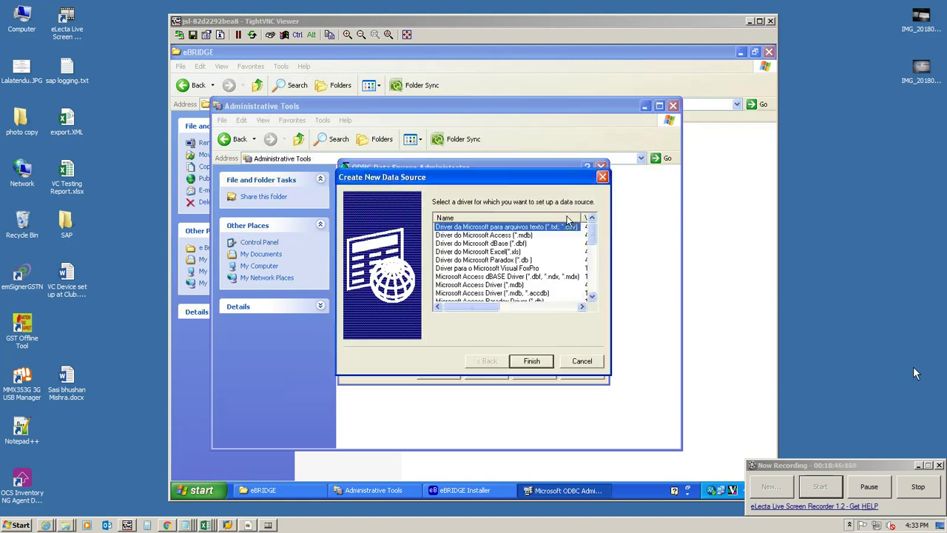
pyautogui.moveTo(592, 236); pyautogui.dragTo(591, 297)
pyautogui.click(462, 294)
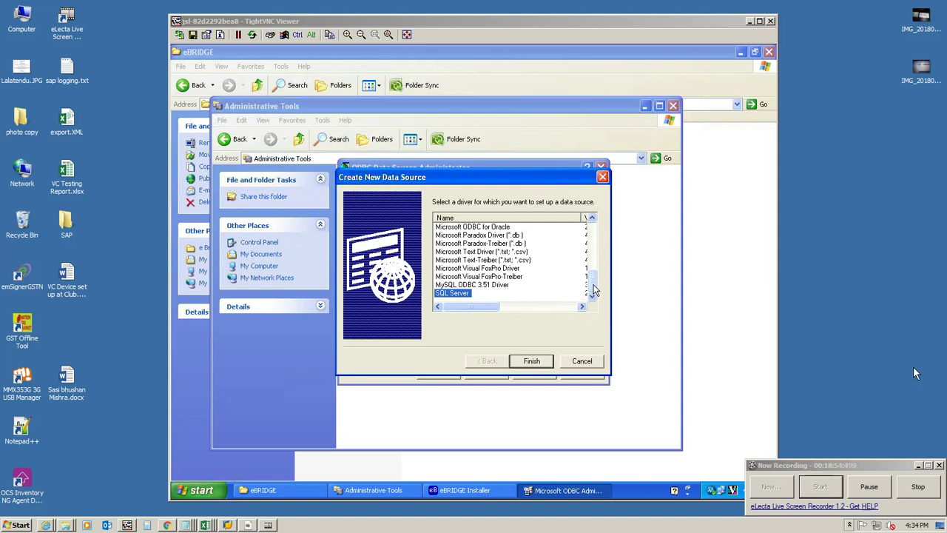
pyautogui.click(488, 286)
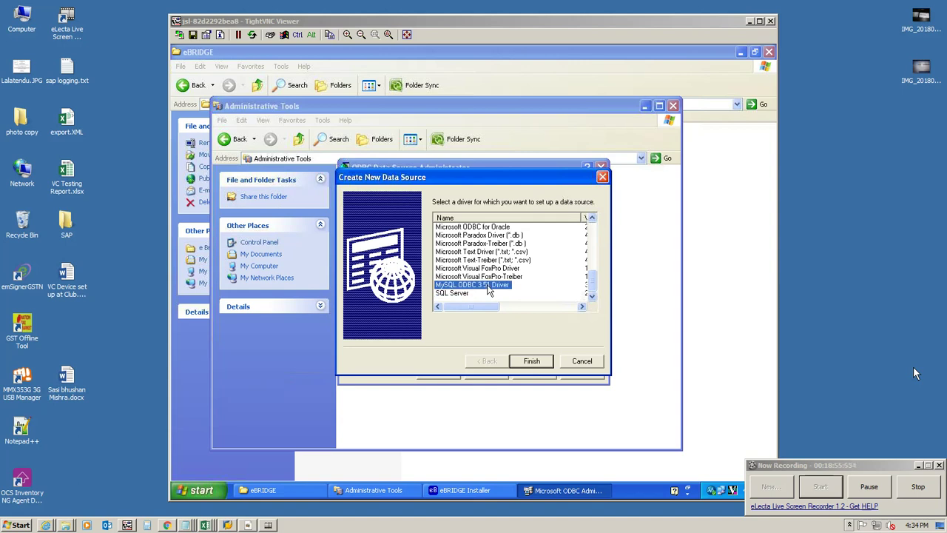
pyautogui.click(532, 362)
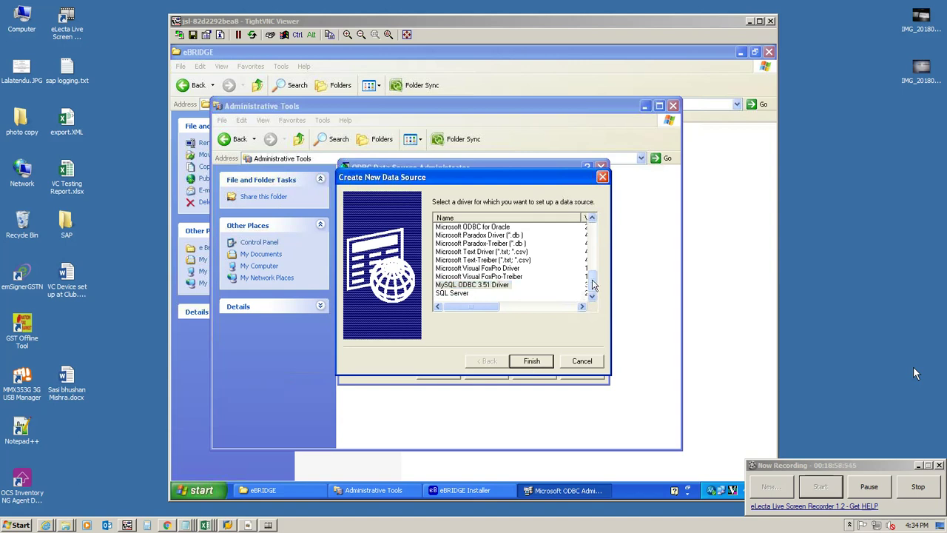
# Step: Reselect MySQL ODBC 3.51 Driver in the driver list and finish to open its DSN configuration
pyautogui.click(592, 256)
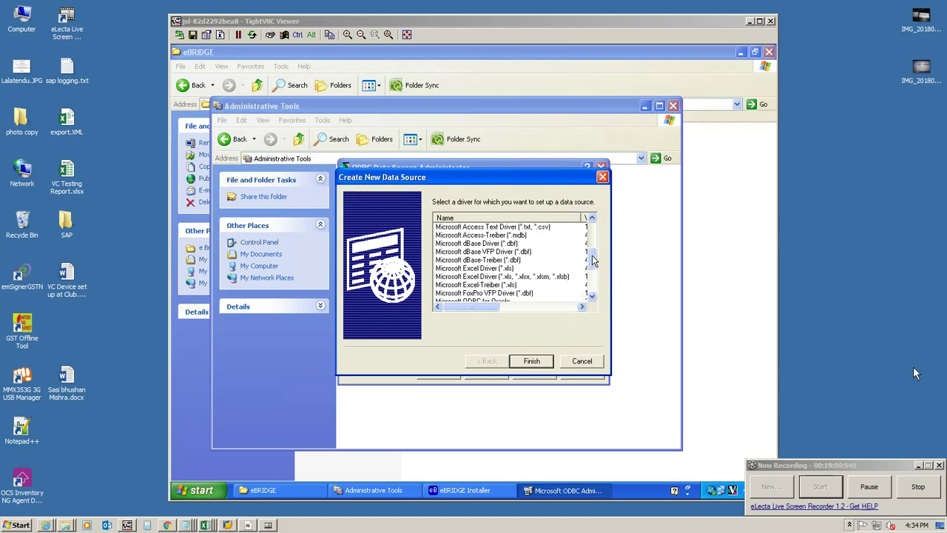
pyautogui.click(592, 236)
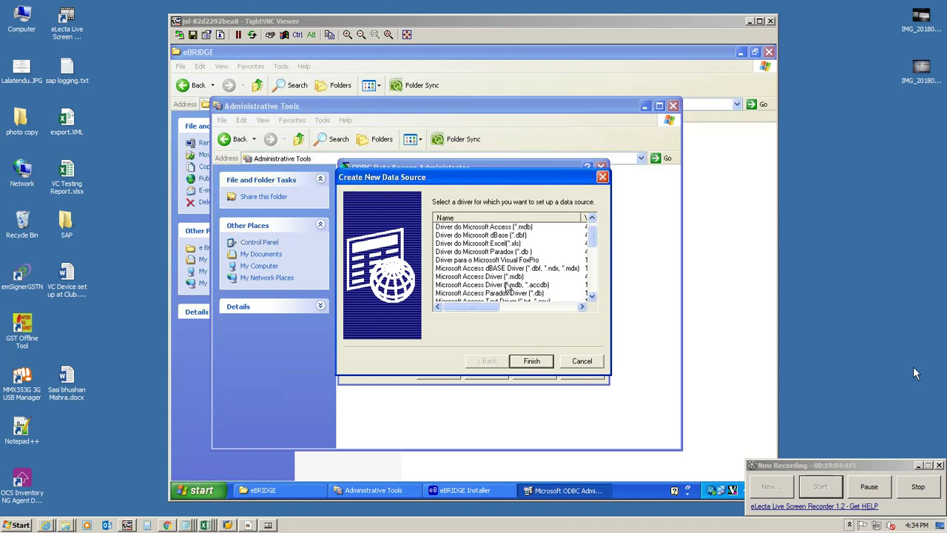
pyautogui.click(508, 285)
pyautogui.scroll(-2, 507, 289)
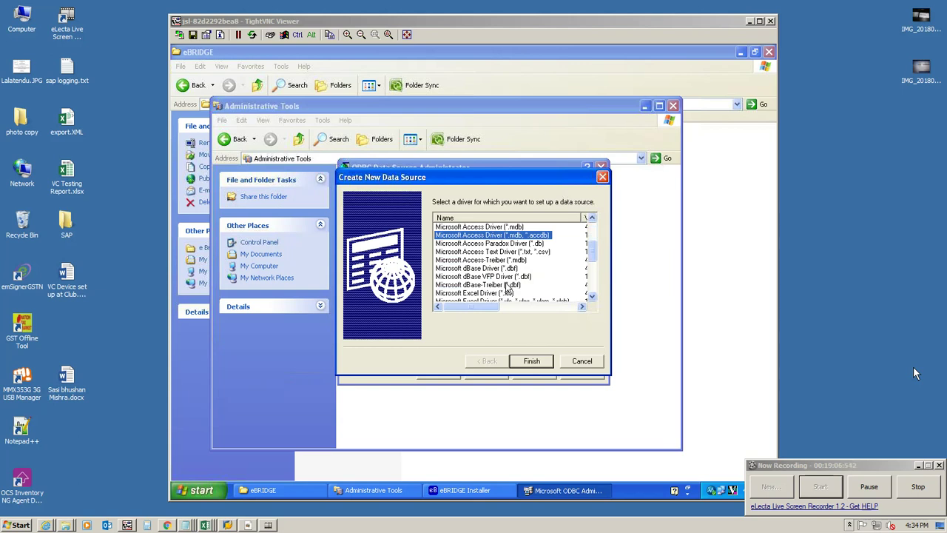
pyautogui.scroll(-3, 507, 289)
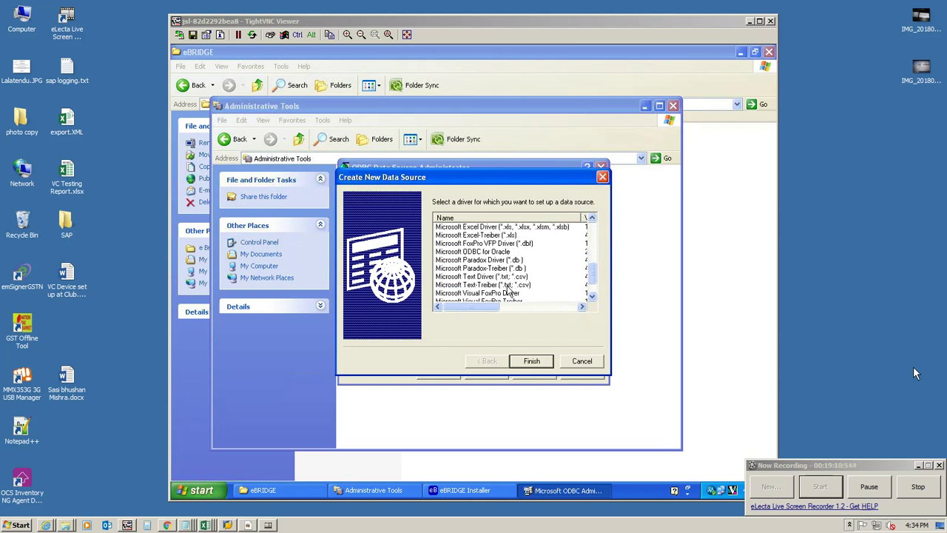
pyautogui.scroll(-1, 508, 291)
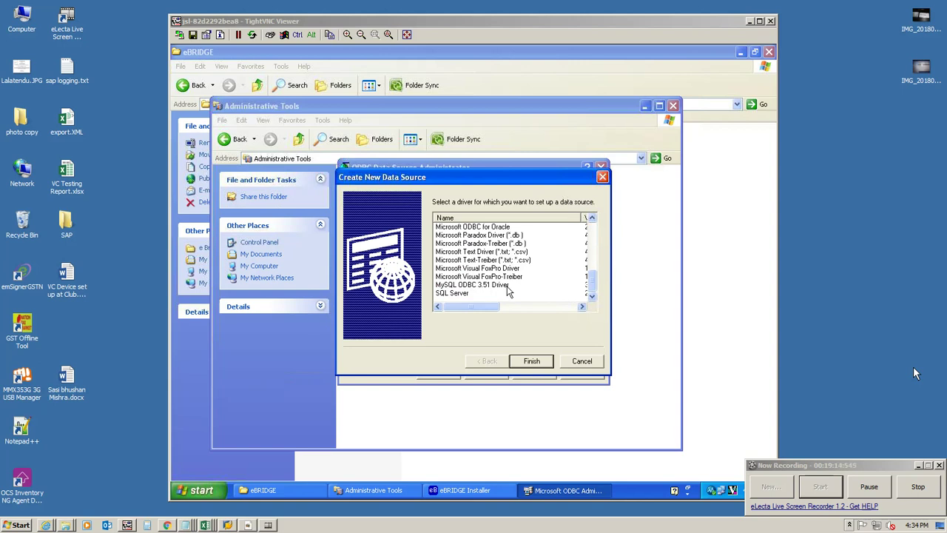
pyautogui.click(484, 287)
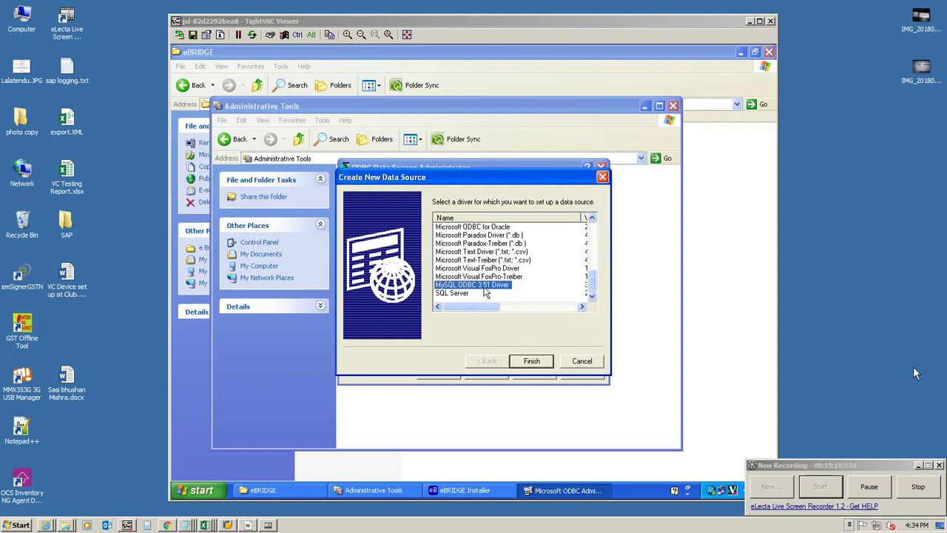
pyautogui.click(528, 360)
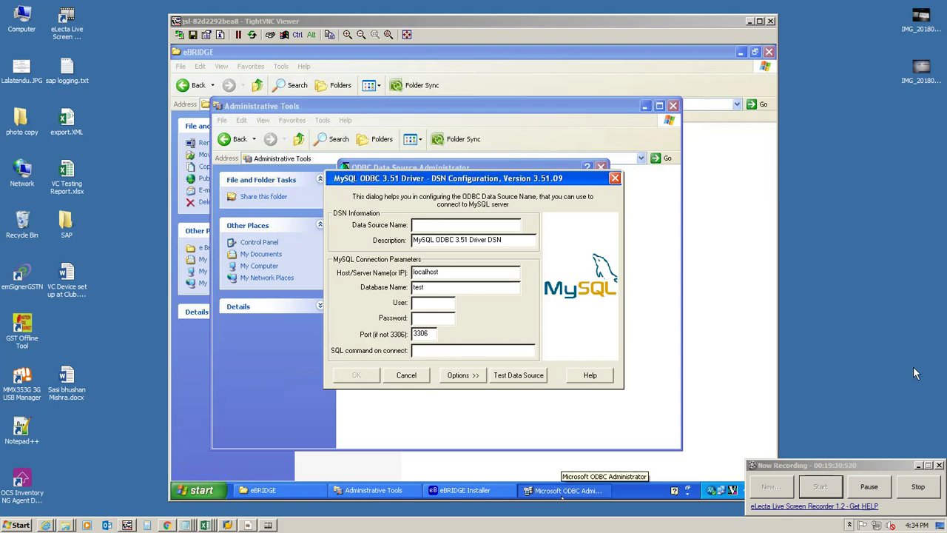
# Step: Close the MySQL DSN dialog and ODBC Data Source Administrator, then reposition Administrative Tools
pyautogui.click(615, 178)
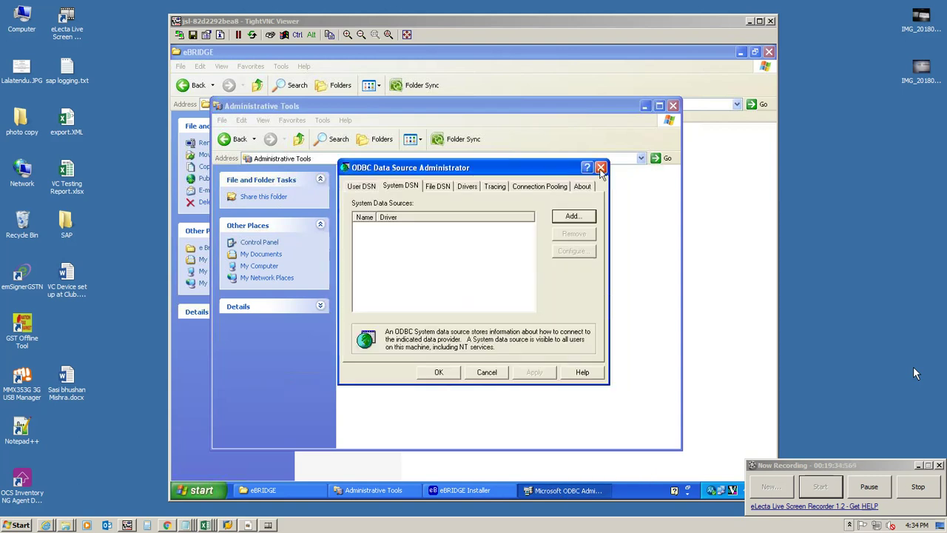
pyautogui.click(601, 168)
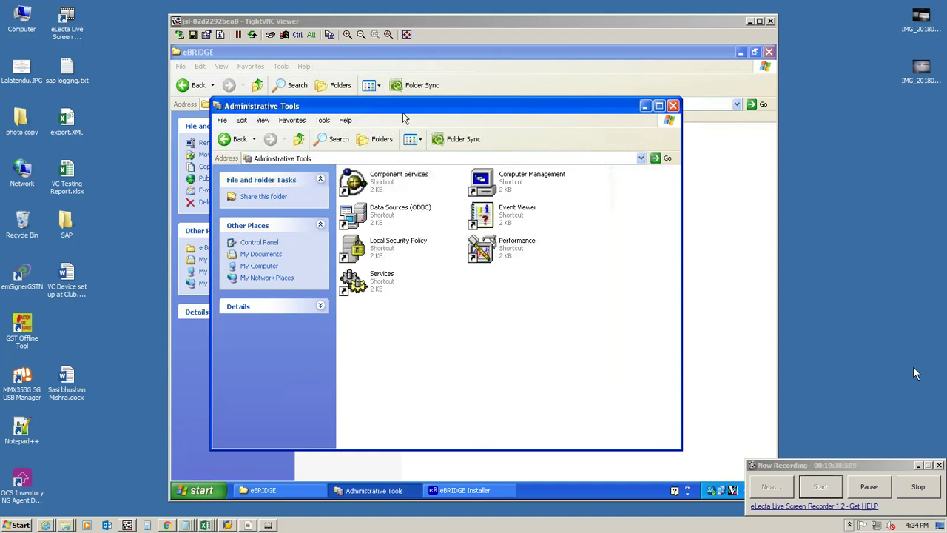
pyautogui.moveTo(400, 112); pyautogui.dragTo(688, 107)
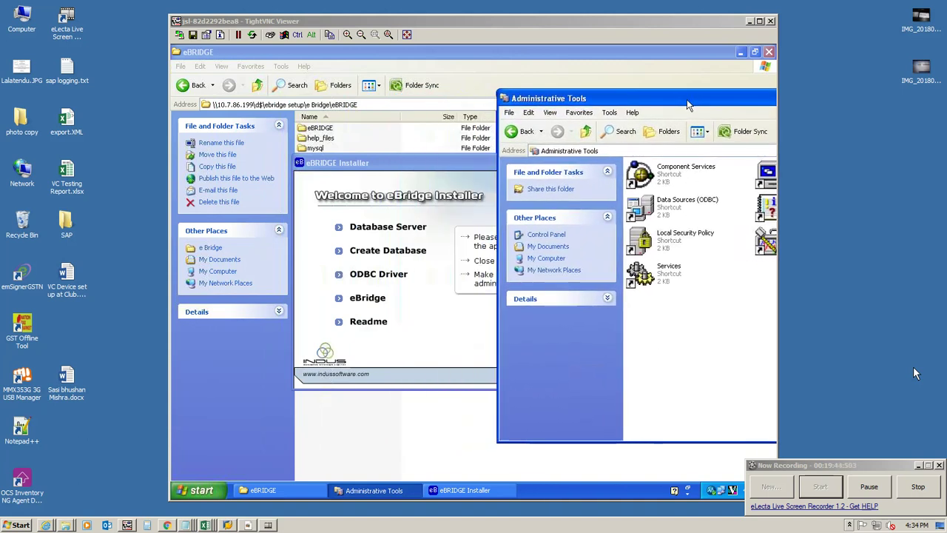
# Step: Look inside the eBRIDGE and Support subfolders, returning to the setup folder each time
pyautogui.click(575, 109)
pyautogui.click(574, 106)
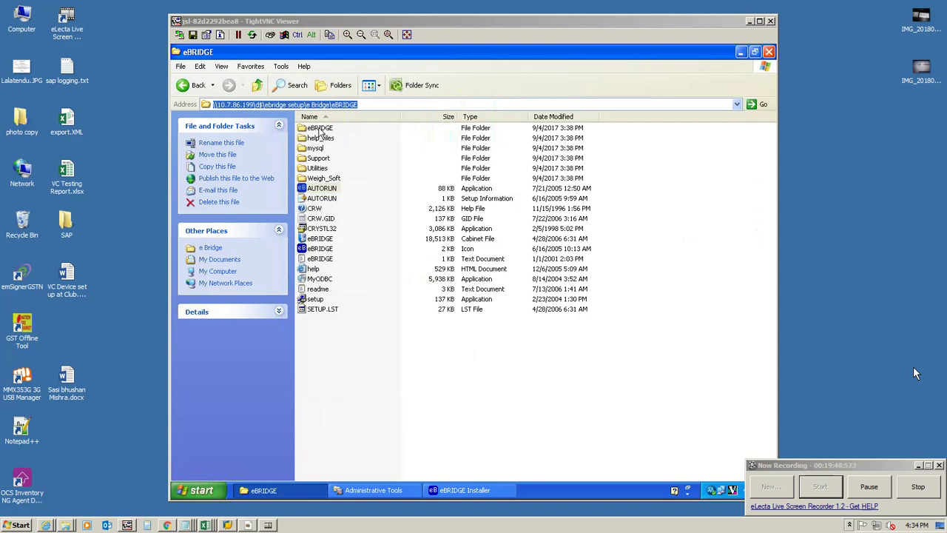
pyautogui.click(321, 129)
pyautogui.doubleClick(321, 129)
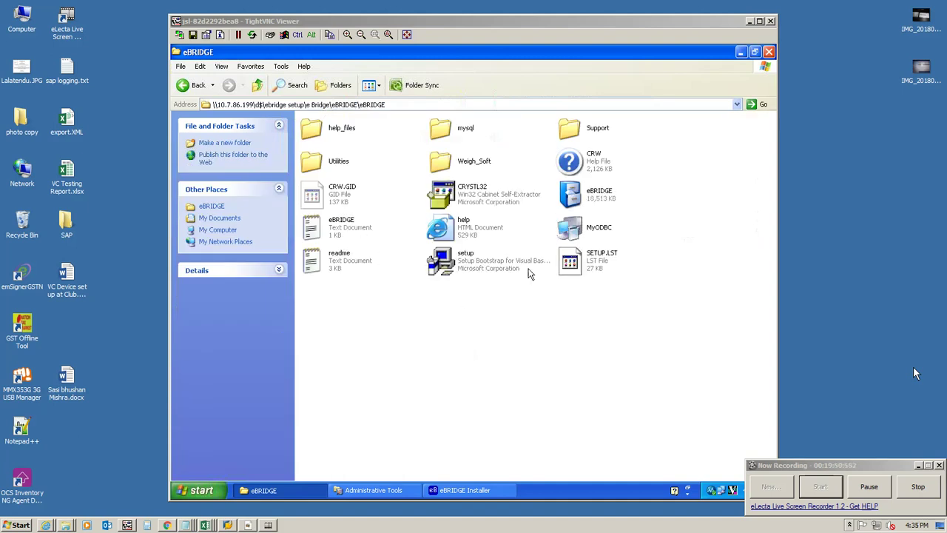
pyautogui.click(182, 85)
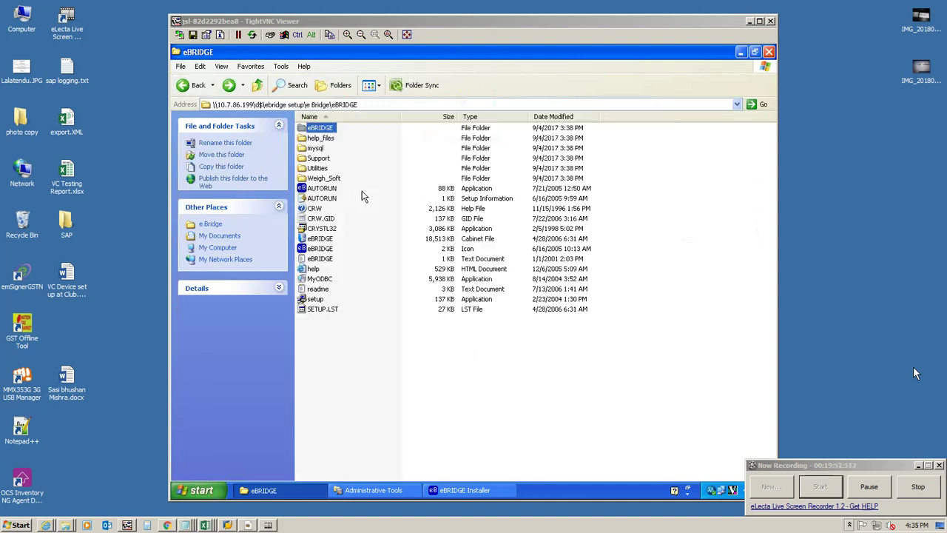
pyautogui.doubleClick(318, 158)
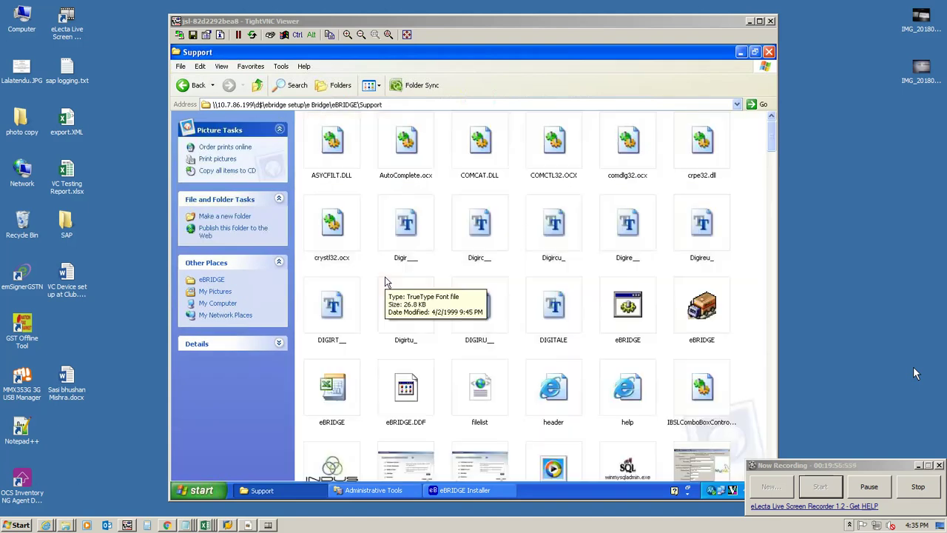
pyautogui.click(182, 84)
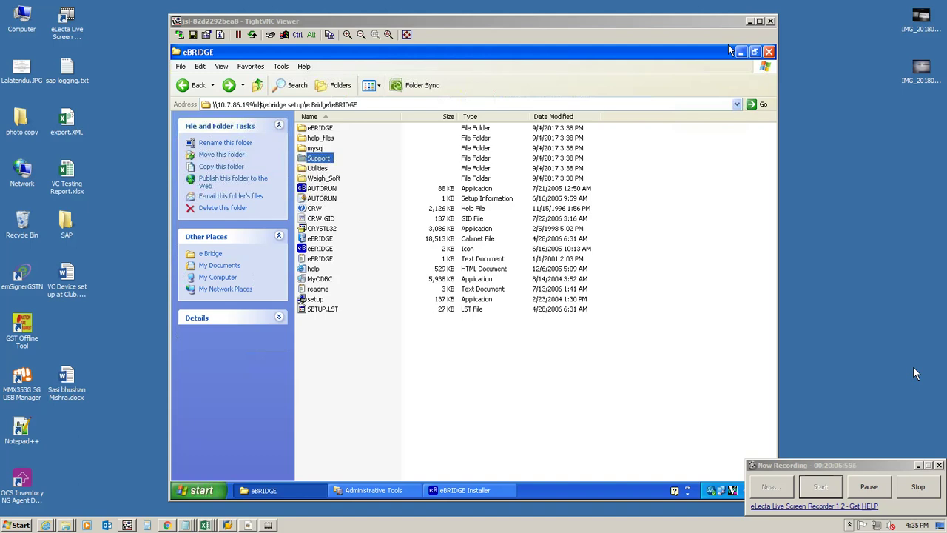
# Step: Open Data Sources (ODBC) from Administrative Tools and start adding a new System DSN
pyautogui.click(378, 492)
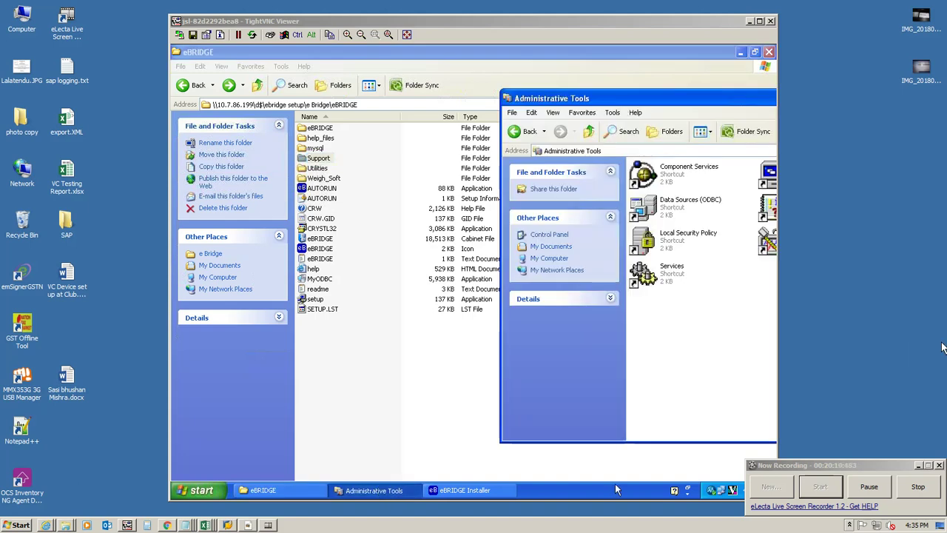
pyautogui.moveTo(606, 96); pyautogui.dragTo(437, 92)
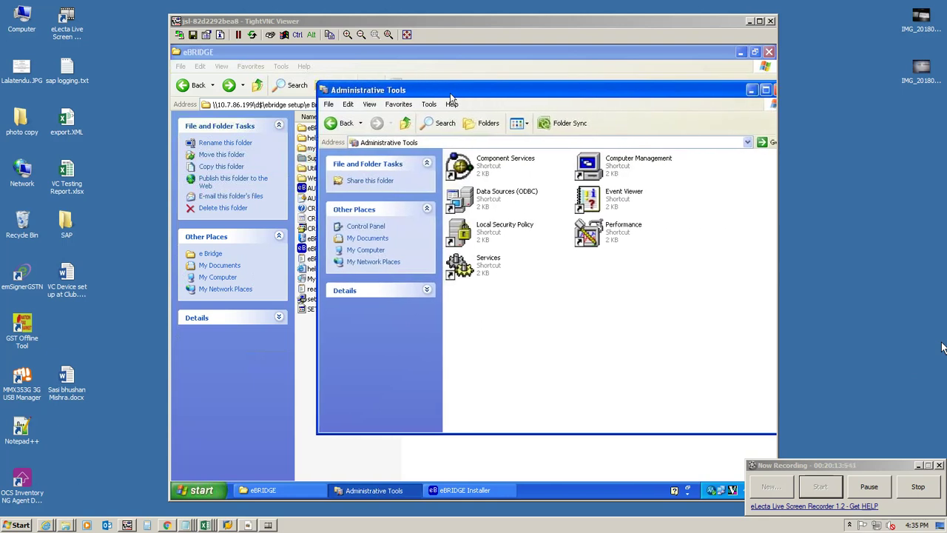
pyautogui.doubleClick(525, 197)
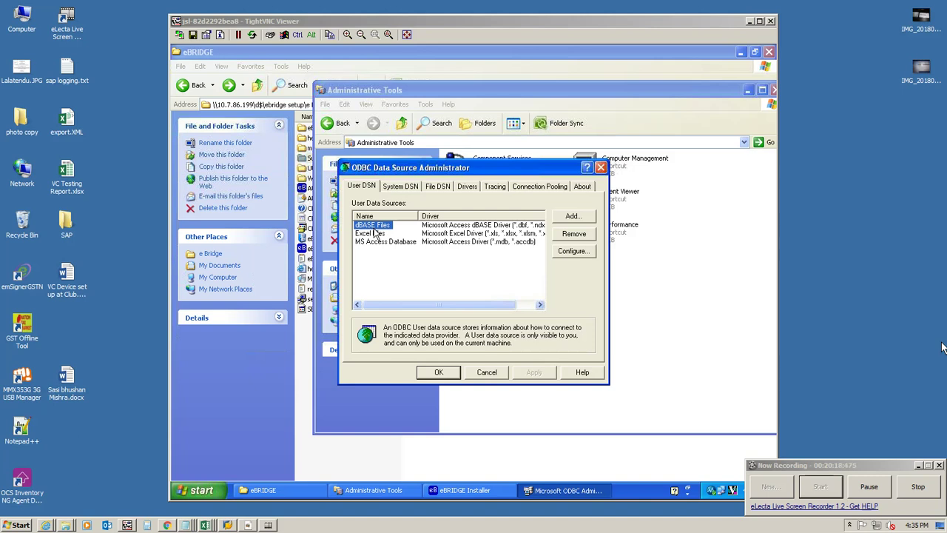
pyautogui.click(397, 187)
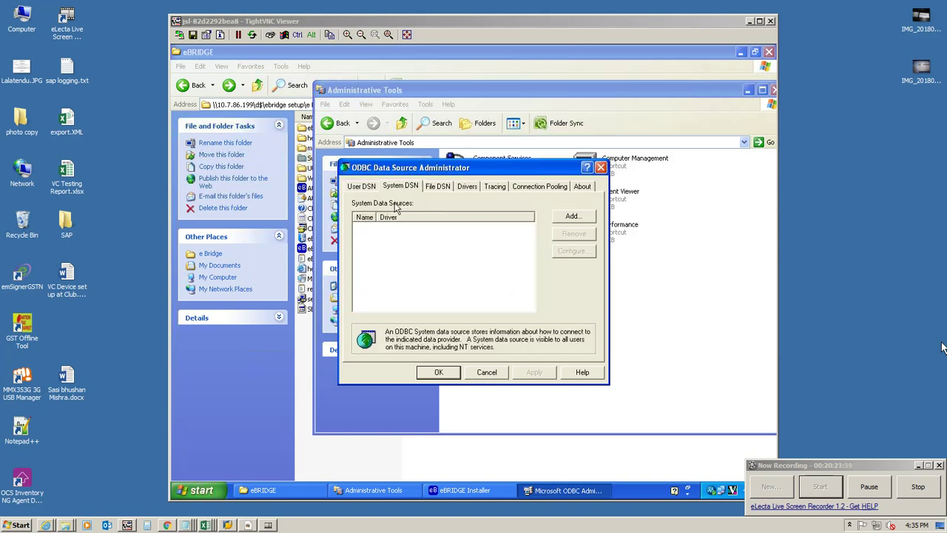
pyautogui.click(565, 216)
pyautogui.moveTo(599, 239); pyautogui.dragTo(596, 308)
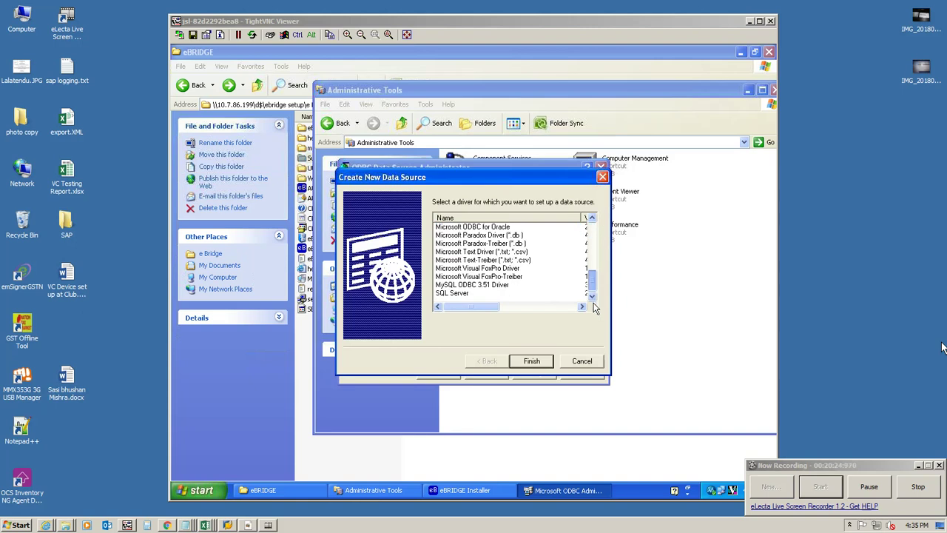
# Step: Select the SQL Server driver for the new data source
pyautogui.click(449, 286)
pyautogui.click(453, 294)
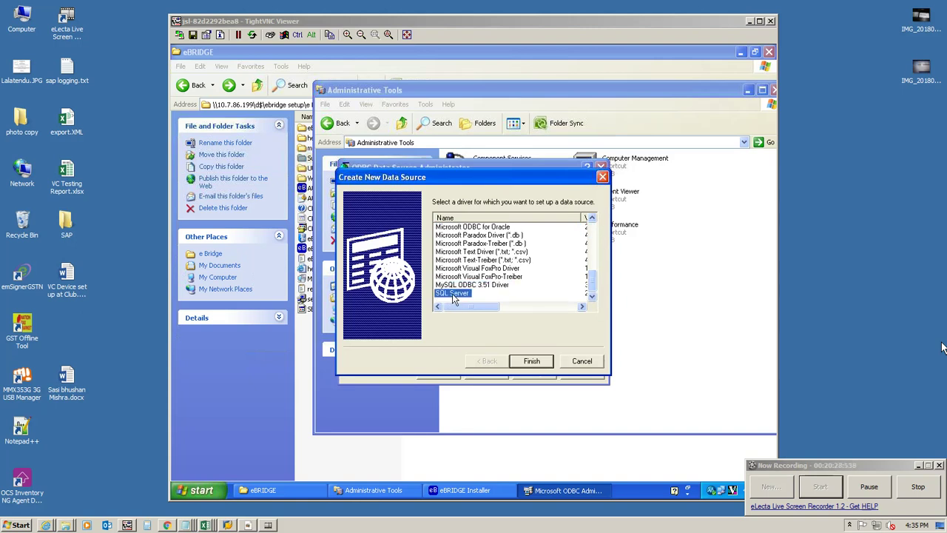
pyautogui.click(540, 366)
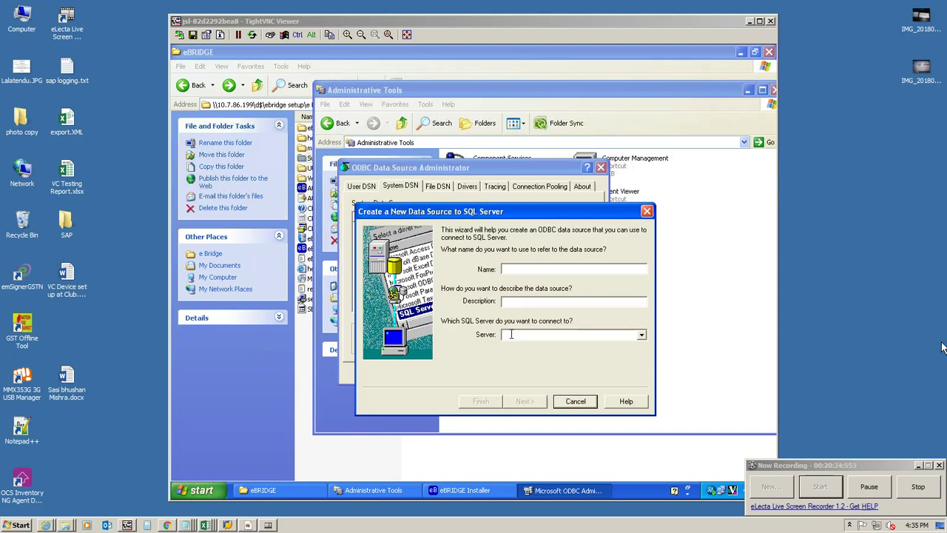
# Step: Name the data source eBridge and set its server to JSLJKR0115
pyautogui.click(641, 335)
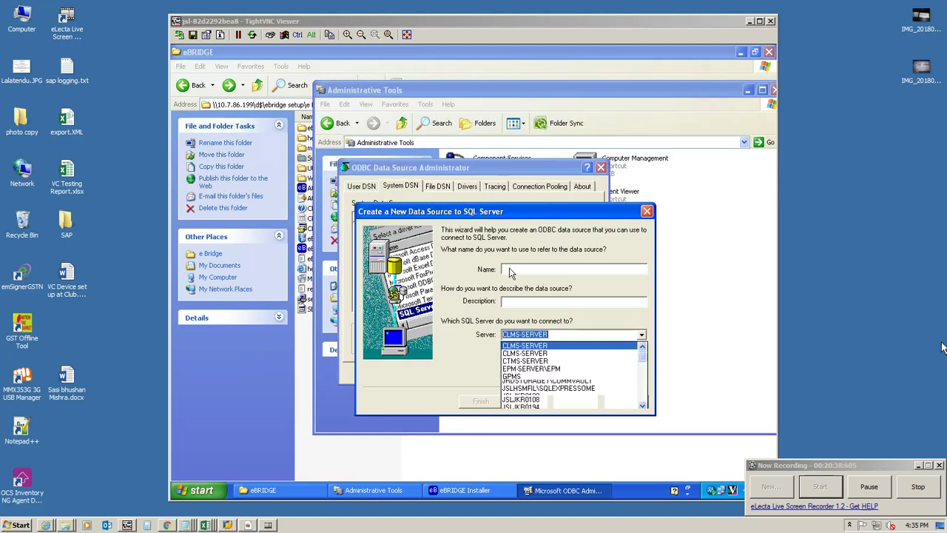
pyautogui.click(637, 312)
pyautogui.moveTo(584, 219); pyautogui.dragTo(511, 274)
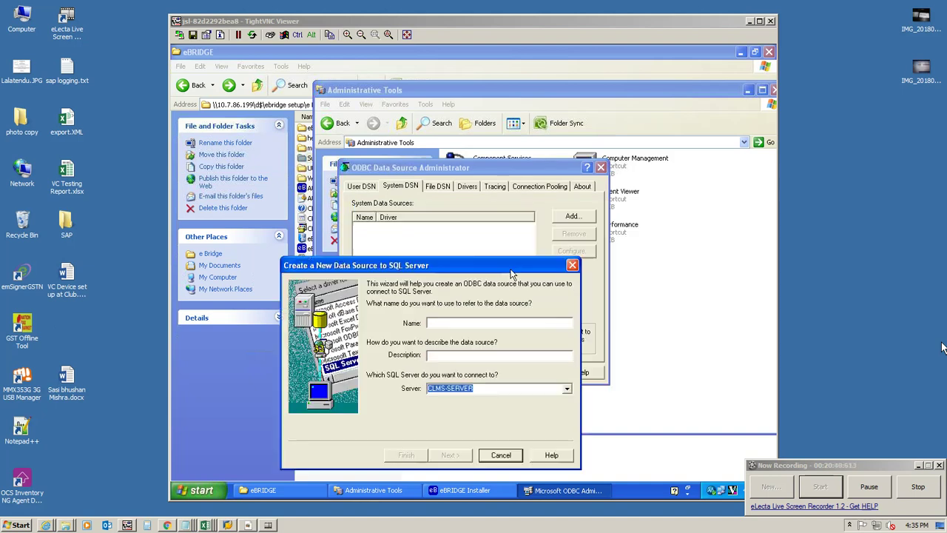
pyautogui.click(436, 323)
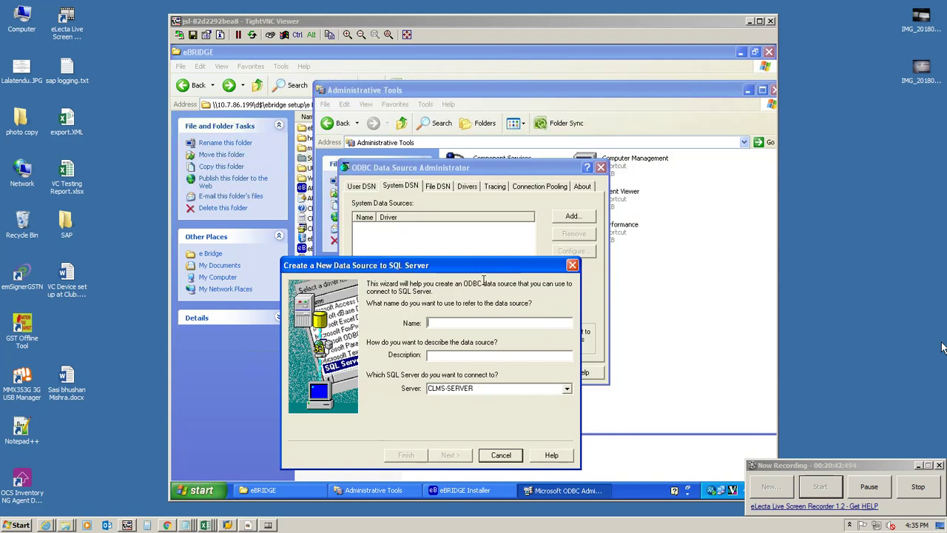
pyautogui.write('eBri')
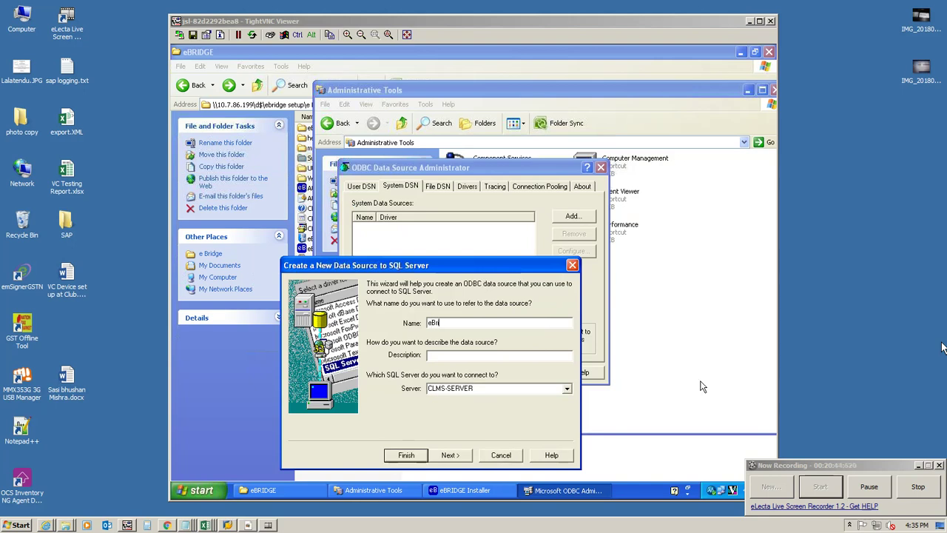
pyautogui.write('dge')
pyautogui.press('Tab')
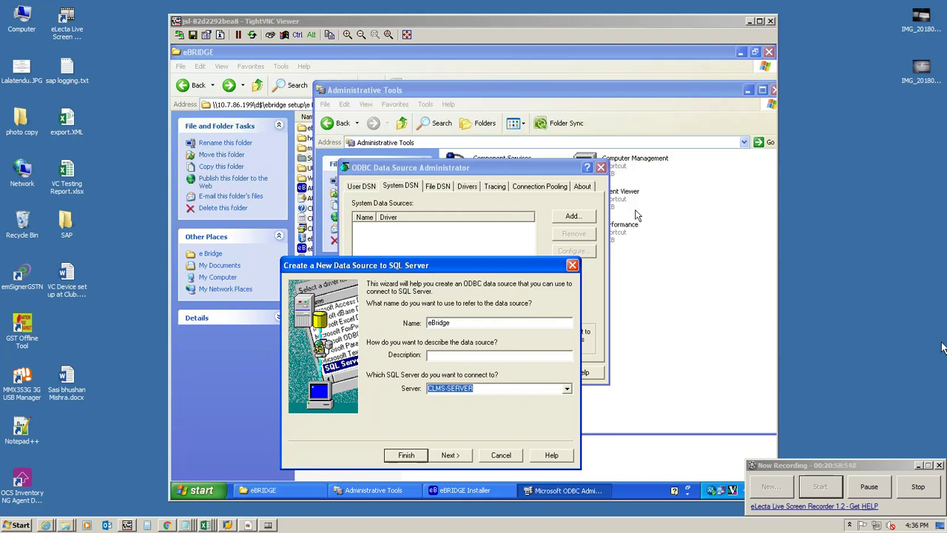
pyautogui.write('JSLJKR0115')
# Step: Use SQL Server authentication, fetch default settings from the server, and enter login ID SA
pyautogui.click(450, 455)
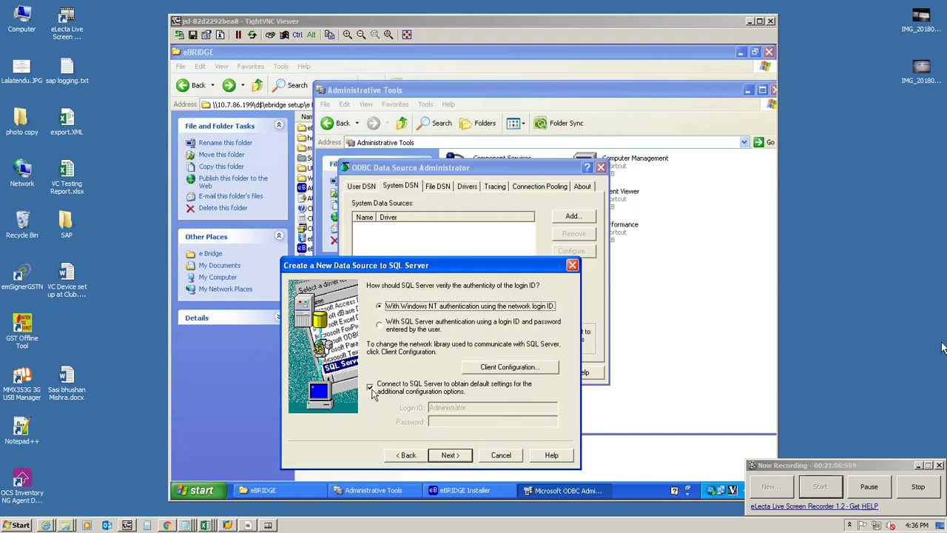
pyautogui.click(379, 326)
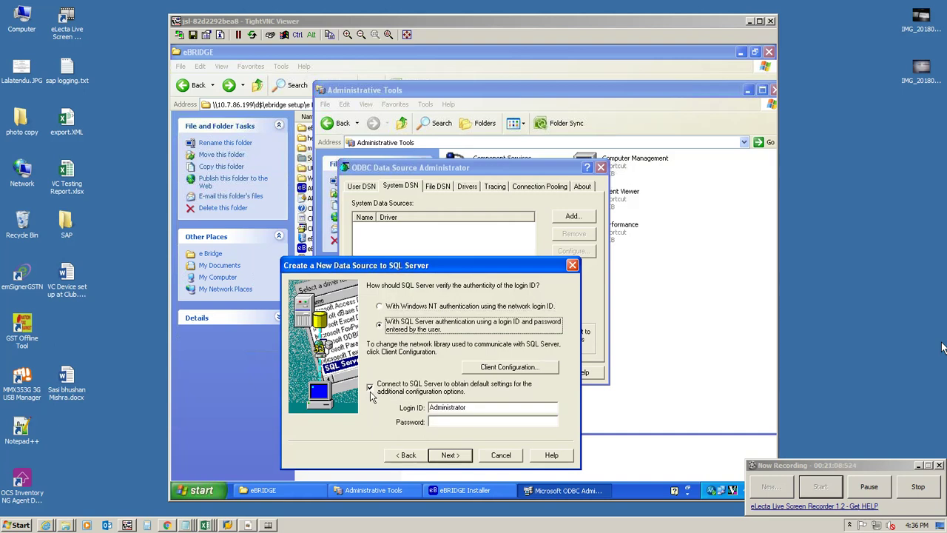
pyautogui.moveTo(437, 275); pyautogui.dragTo(472, 413)
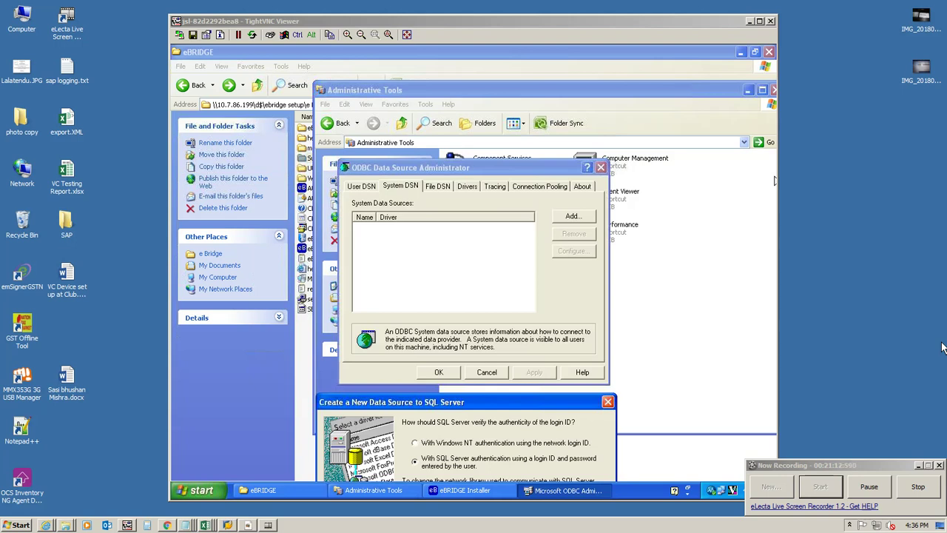
pyautogui.moveTo(405, 403); pyautogui.dragTo(705, 367)
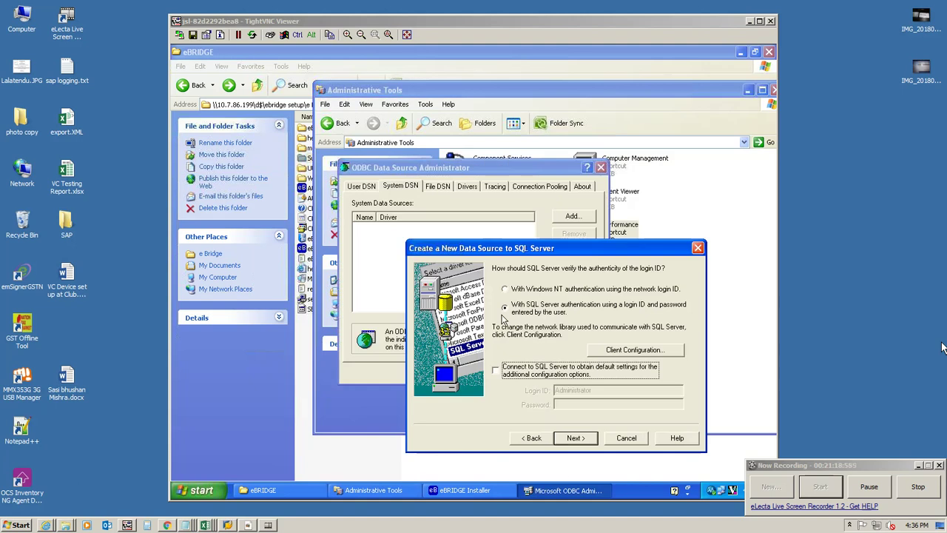
pyautogui.moveTo(514, 255); pyautogui.dragTo(489, 208)
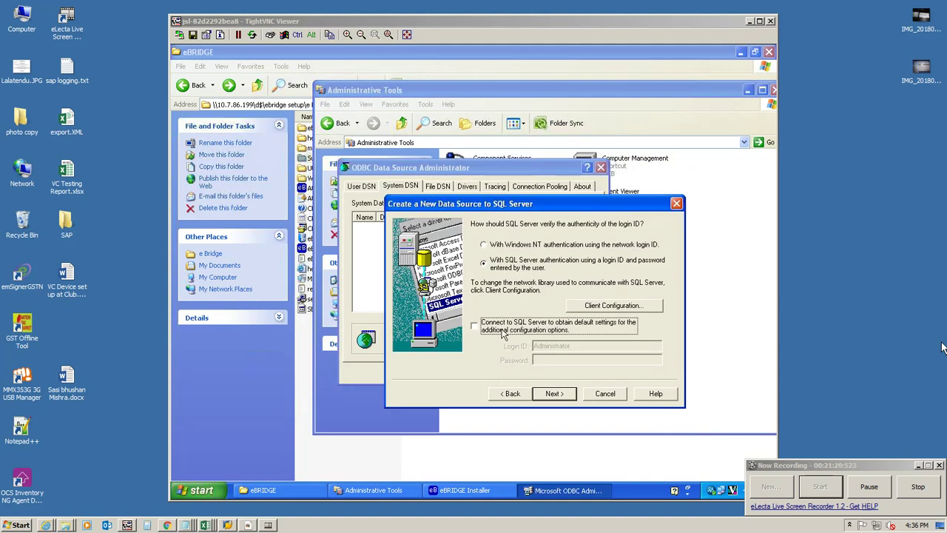
pyautogui.click(477, 328)
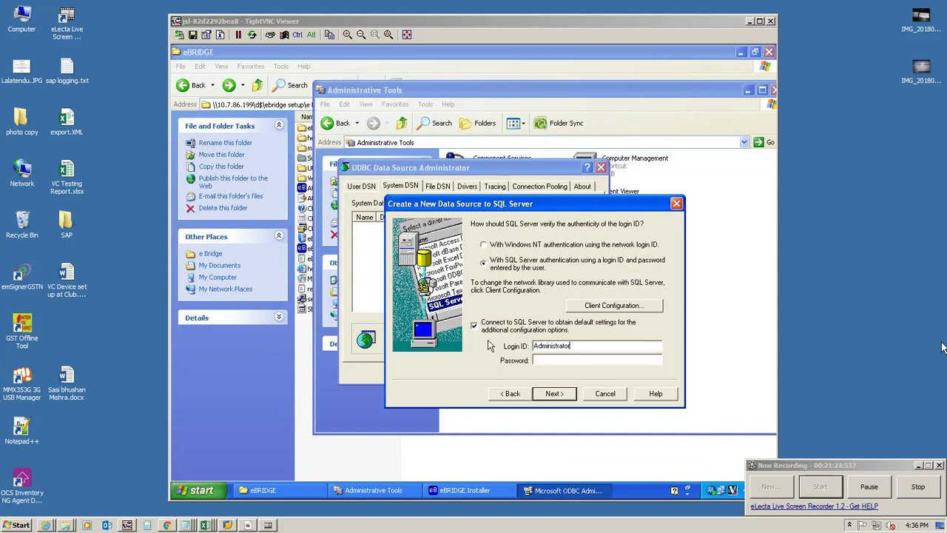
pyautogui.hotkey('shift', 'Home')
pyautogui.write('SA')
pyautogui.click(601, 168)
# Step: Cancel the SQL Server wizard and the ODBC administrator, then close Administrative Tools
pyautogui.click(676, 204)
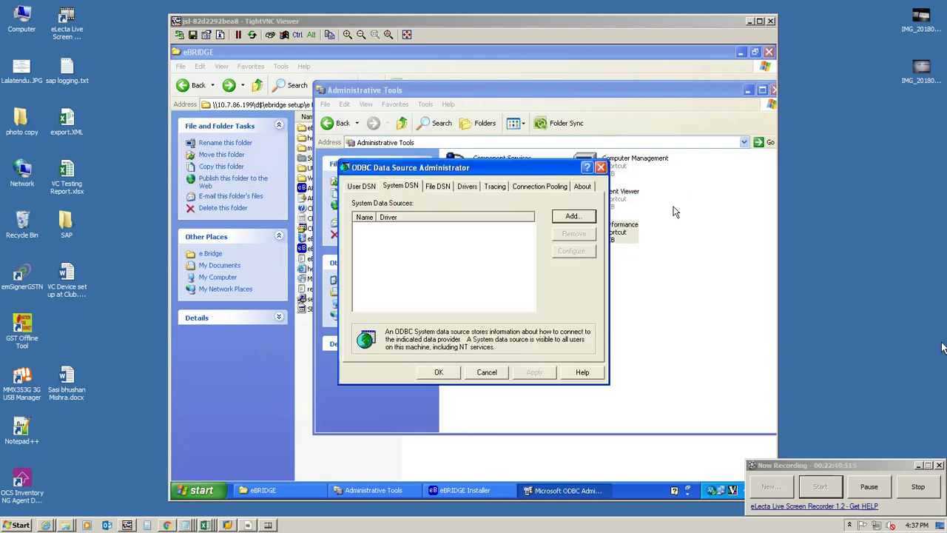
pyautogui.click(487, 371)
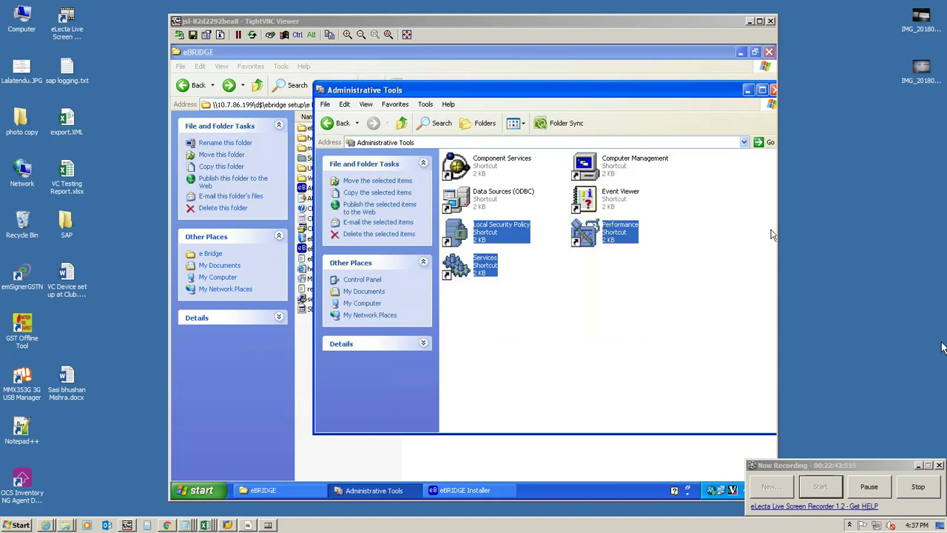
pyautogui.click(725, 209)
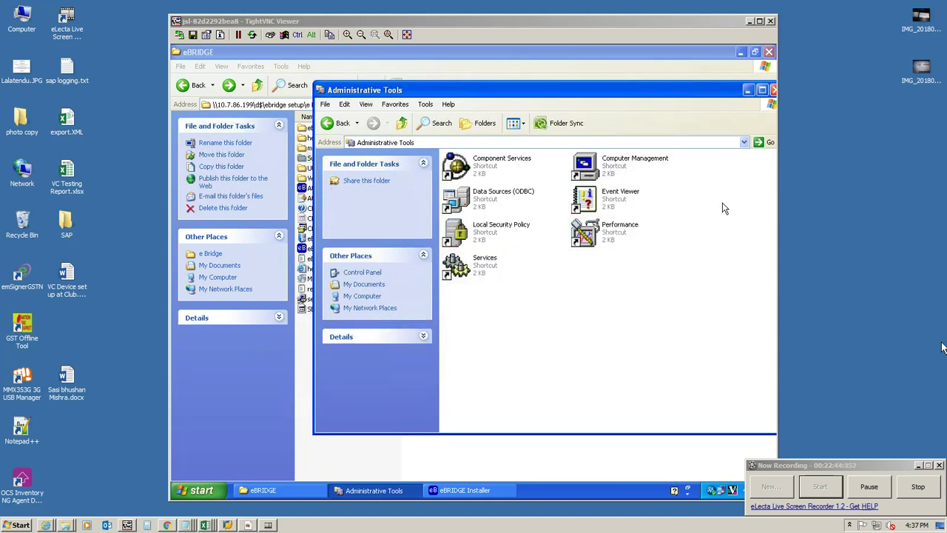
pyautogui.click(774, 89)
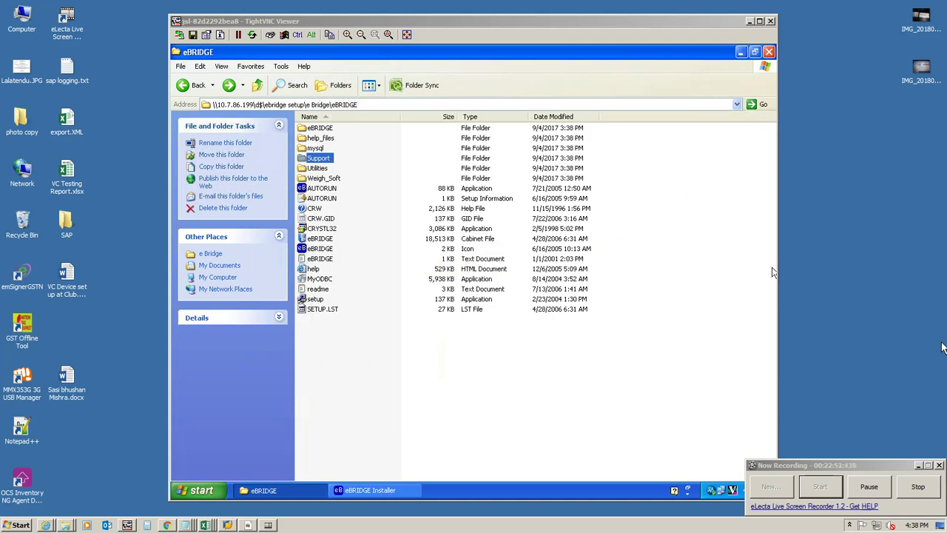
# Step: Run the ODBC driver setup from the eBRIDGE Installer and dismiss Internal Error 2727 and the fatal error
pyautogui.click(391, 492)
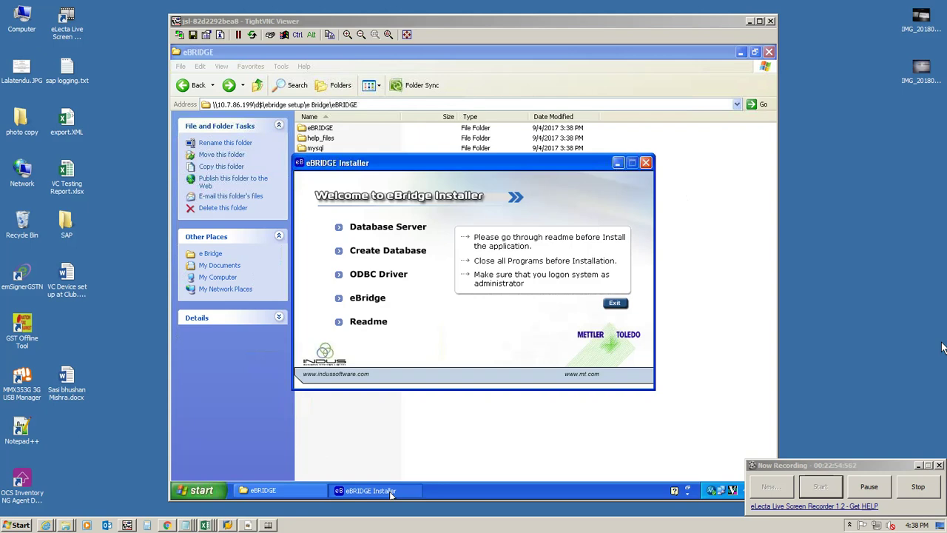
pyautogui.click(371, 279)
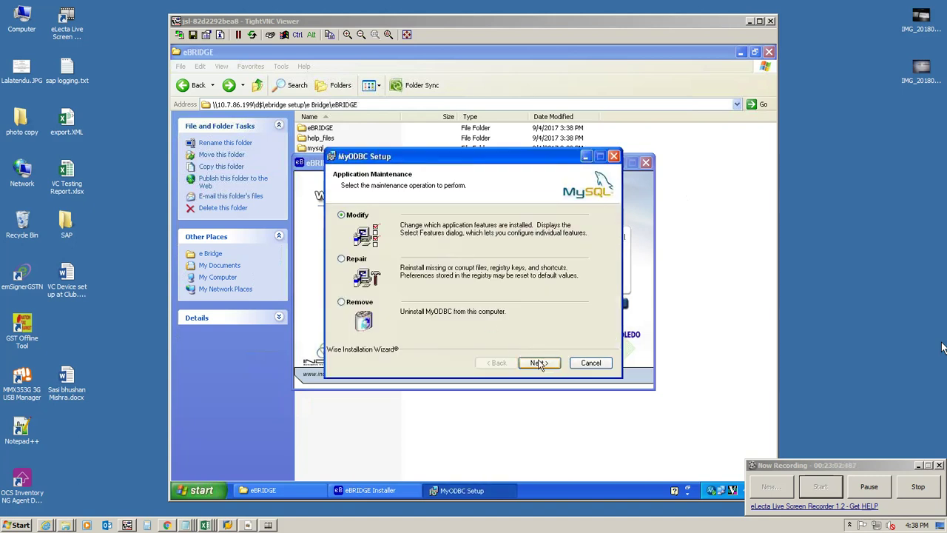
pyautogui.click(539, 363)
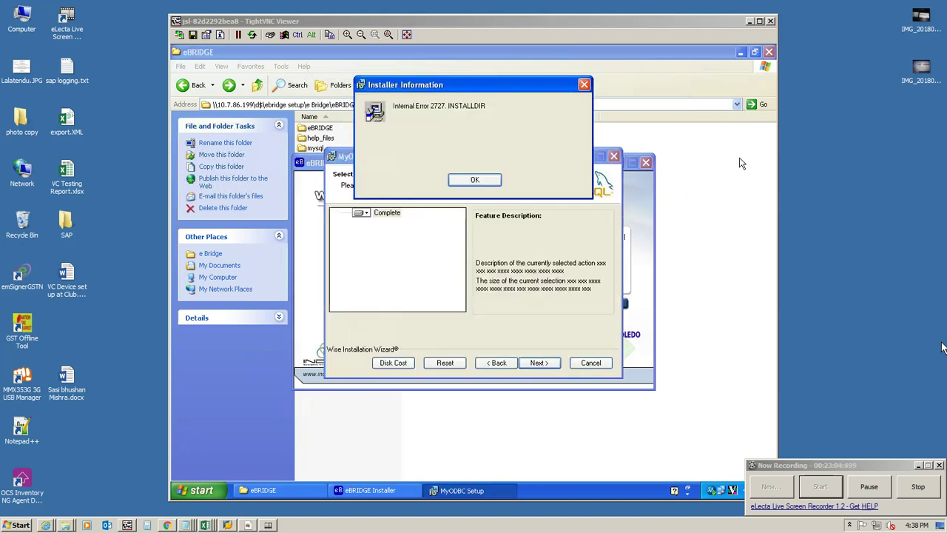
pyautogui.click(476, 179)
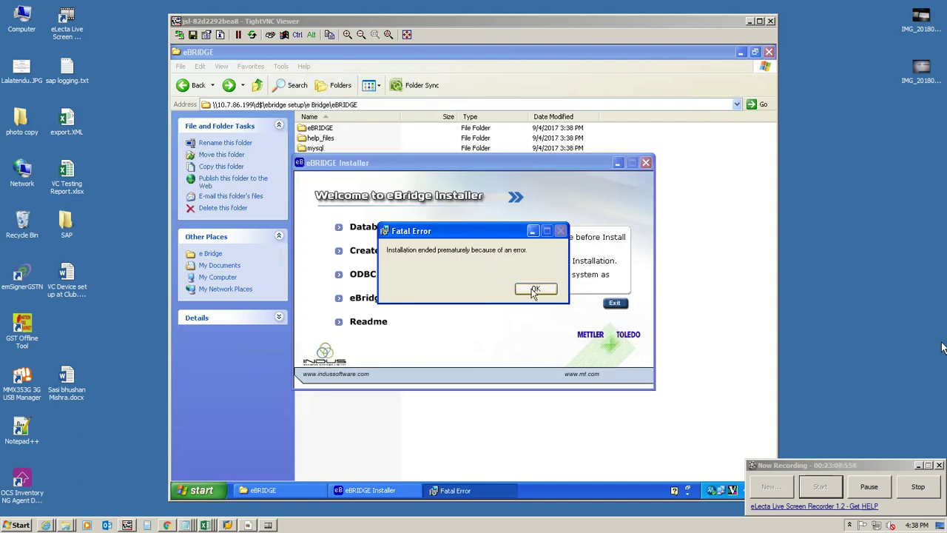
pyautogui.click(536, 288)
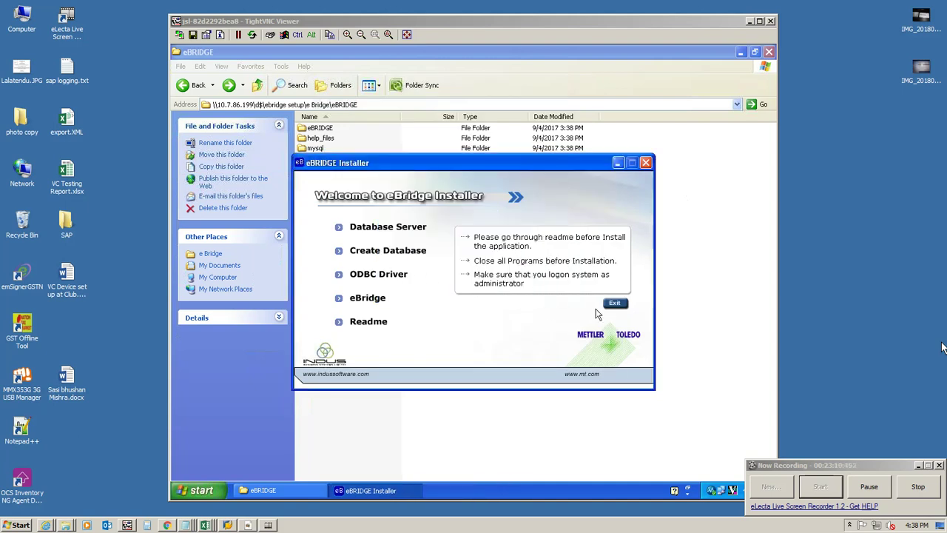
# Step: Start the eBridge install with localhost, then quit it and let the removal utility clear temporary files
pyautogui.click(372, 300)
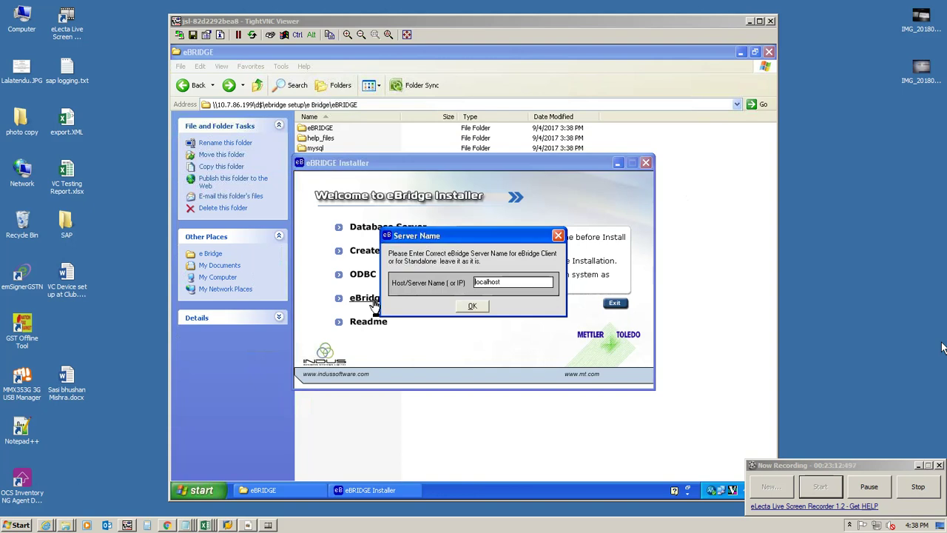
pyautogui.click(471, 308)
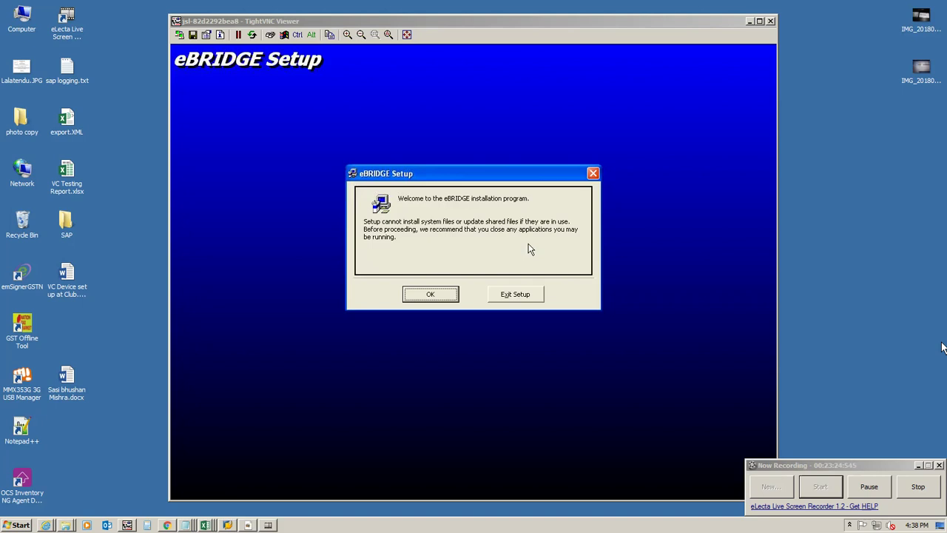
pyautogui.click(525, 295)
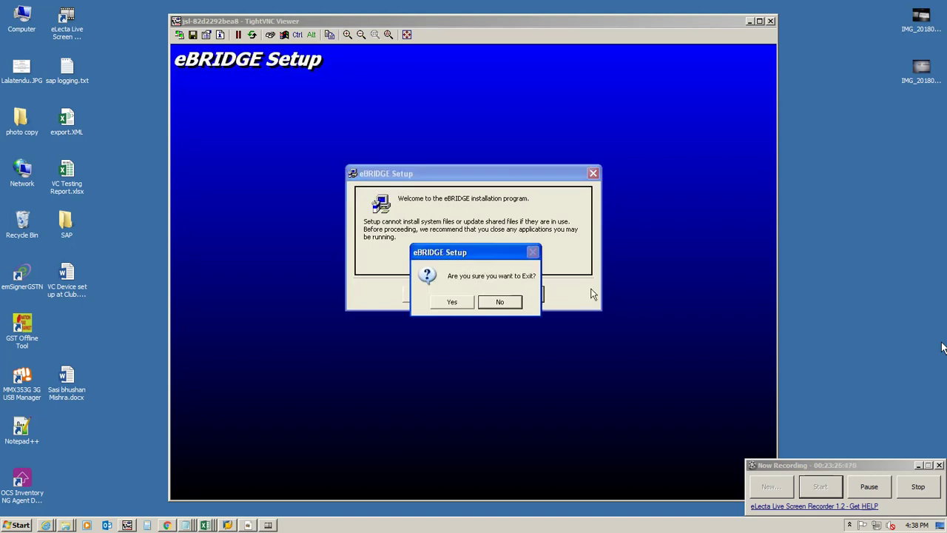
pyautogui.click(451, 302)
pyautogui.click(469, 304)
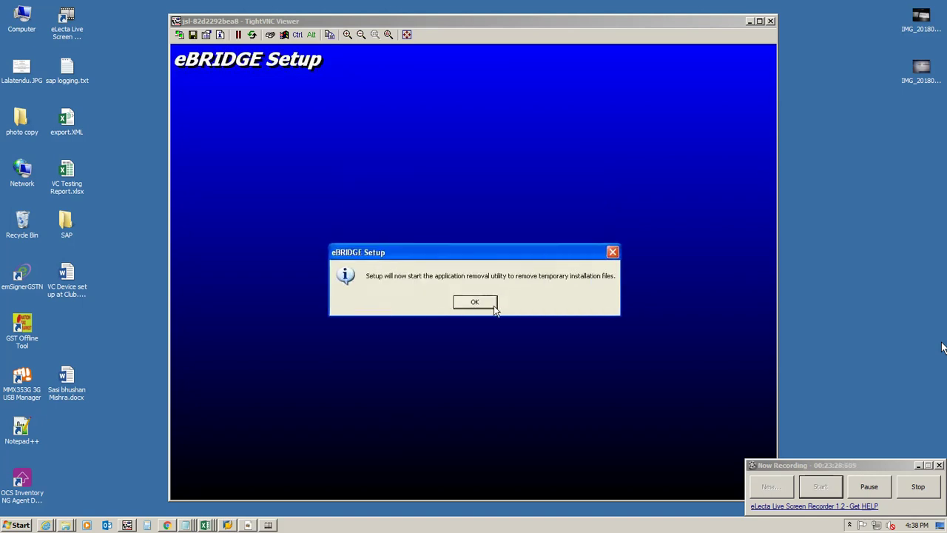
pyautogui.click(493, 305)
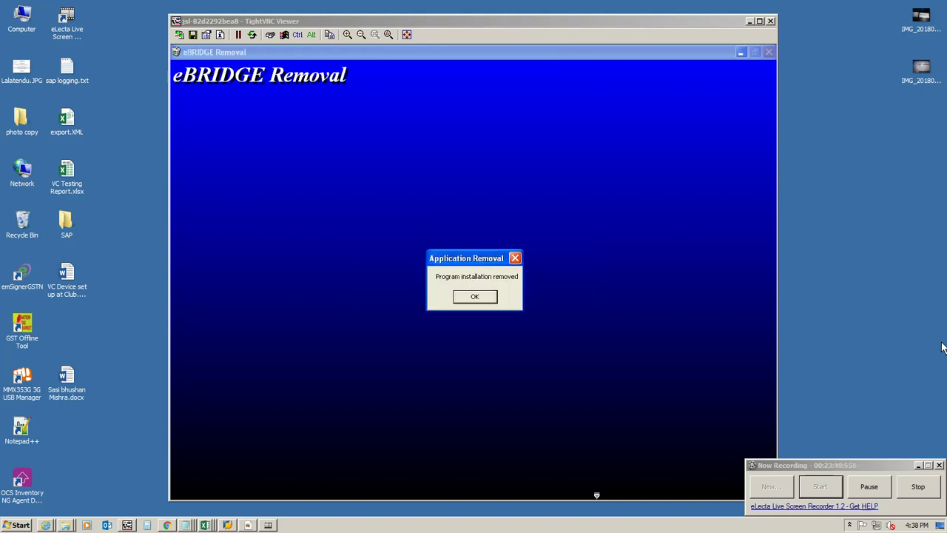
pyautogui.click(468, 301)
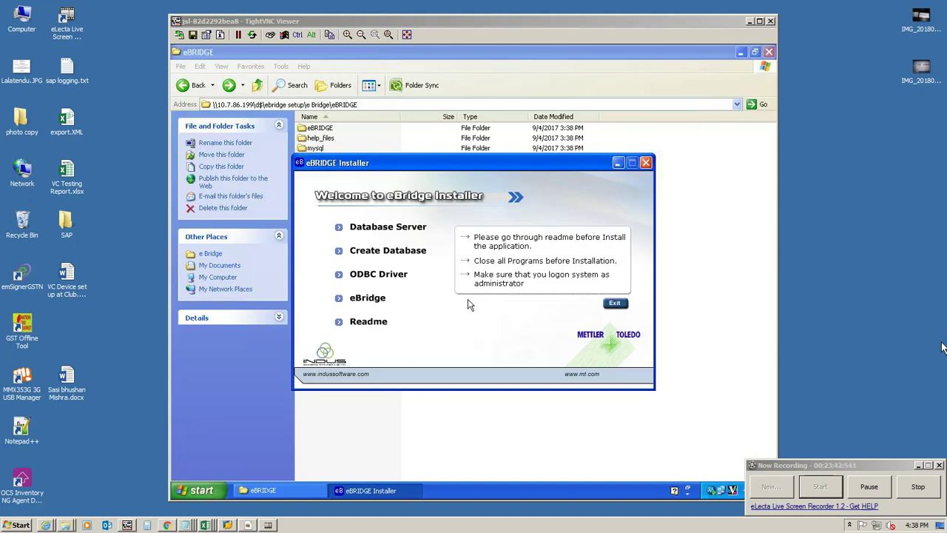
# Step: Restart the eBridge installation with host/server name 10.7.81.30
pyautogui.click(366, 300)
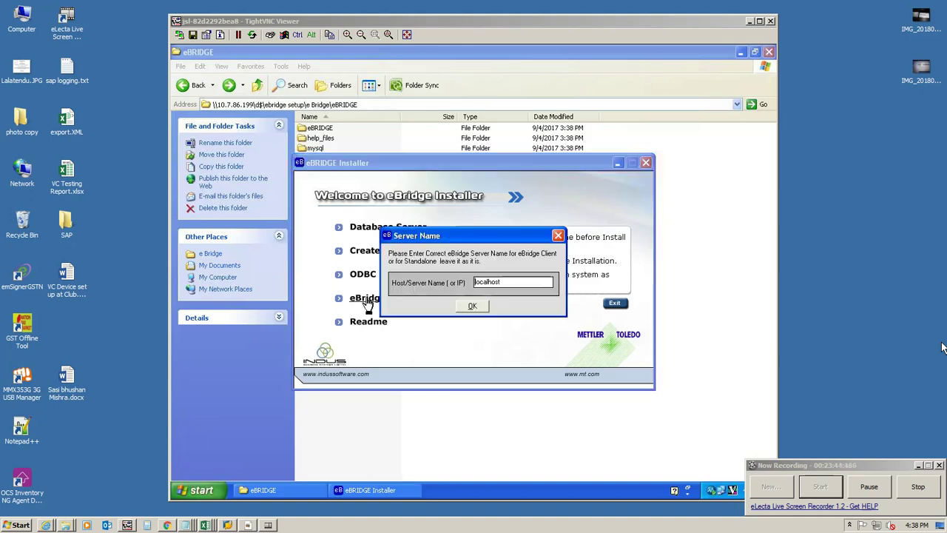
pyautogui.click(496, 281)
pyautogui.write('7.81.10..')
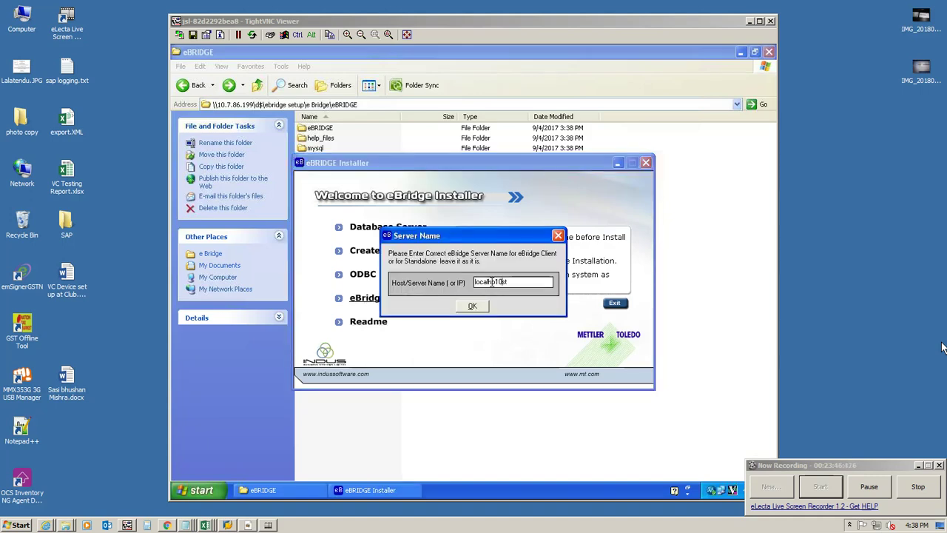
pyautogui.write('370.81.30')
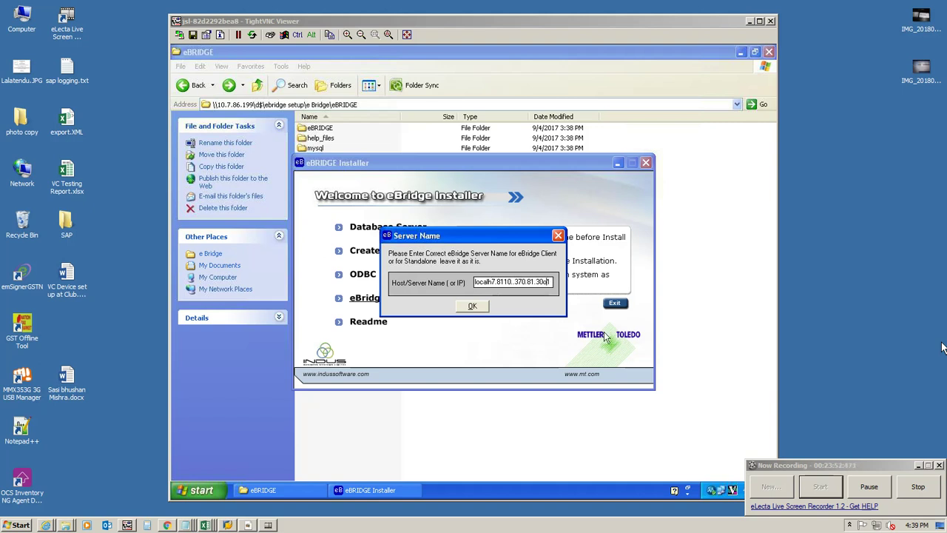
pyautogui.press('BackSpace')
pyautogui.press('BackSpace')
pyautogui.press('BackSpace')
pyautogui.press('BackSpace')
pyautogui.press('BackSpace')
pyautogui.press('BackSpace')
pyautogui.press('BackSpace')
pyautogui.press('BackSpace')
pyautogui.press('BackSpace')
pyautogui.press('BackSpace')
pyautogui.press('BackSpace')
pyautogui.press('BackSpace')
pyautogui.press('BackSpace')
pyautogui.press('BackSpace')
pyautogui.write('10.7')
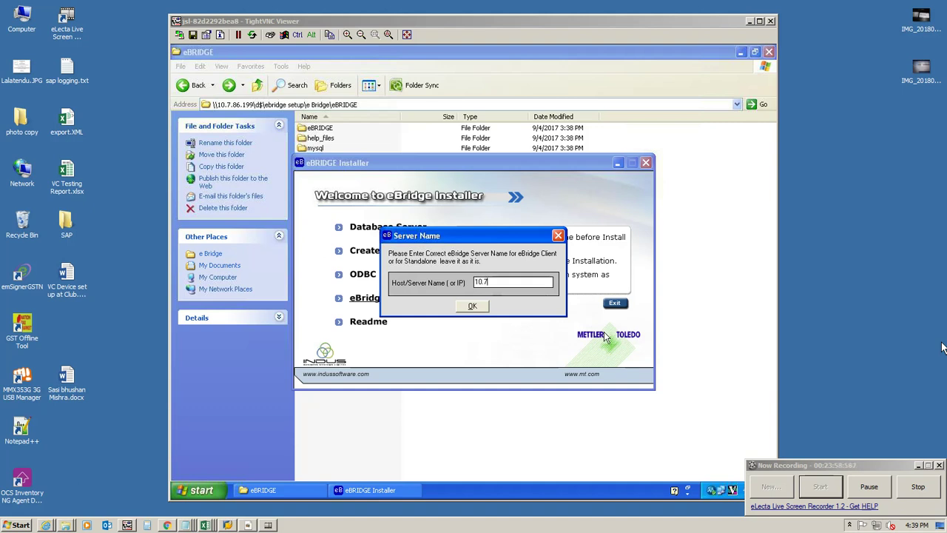
pyautogui.write('.80.30')
pyautogui.press('BackSpace')
pyautogui.write('0')
pyautogui.click(472, 306)
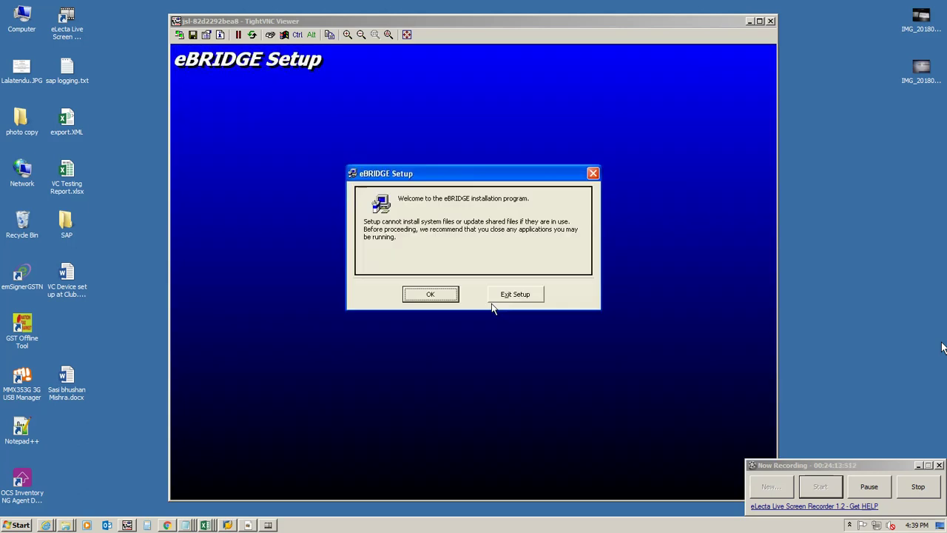
# Step: Stay in setup and install eBRIDGE into C:\Program Files\eBRIDGE\ under the eBRIDGE program group
pyautogui.click(423, 289)
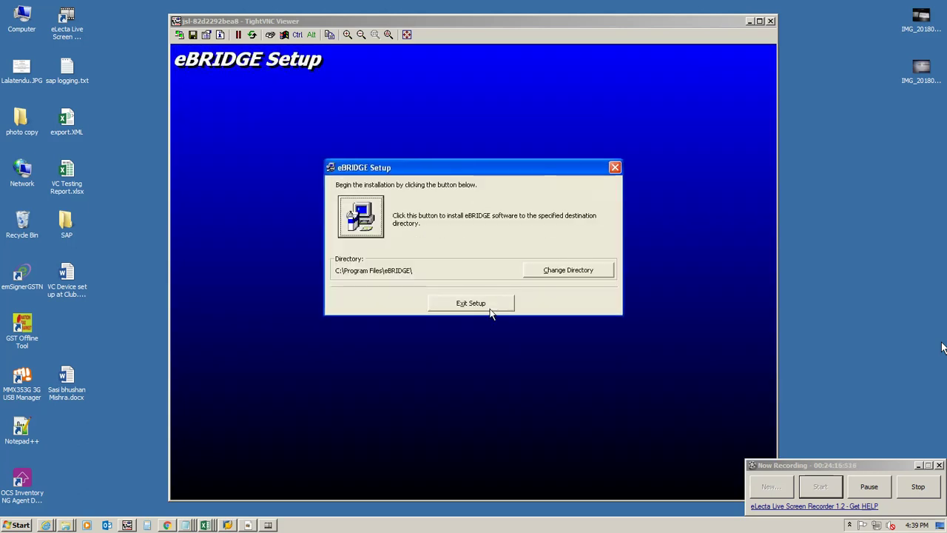
pyautogui.click(491, 307)
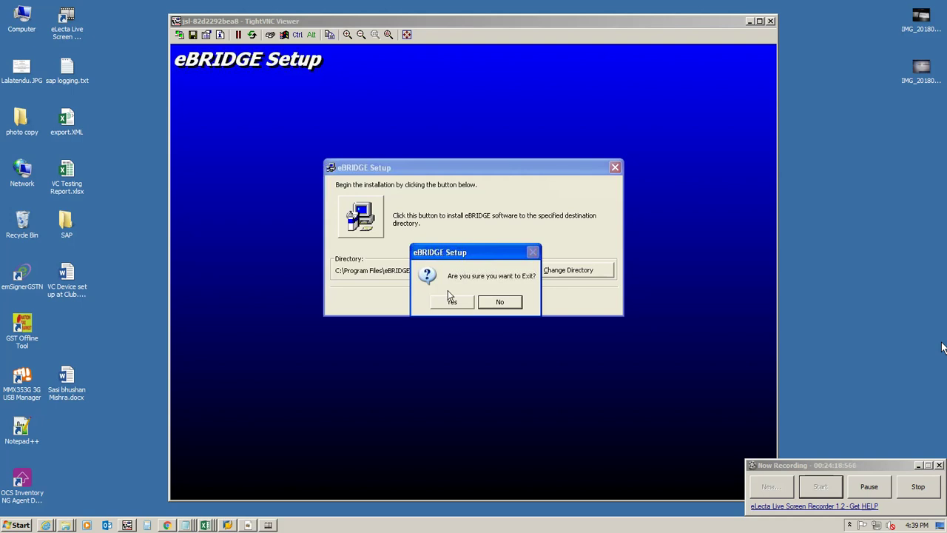
pyautogui.click(455, 303)
pyautogui.click(506, 304)
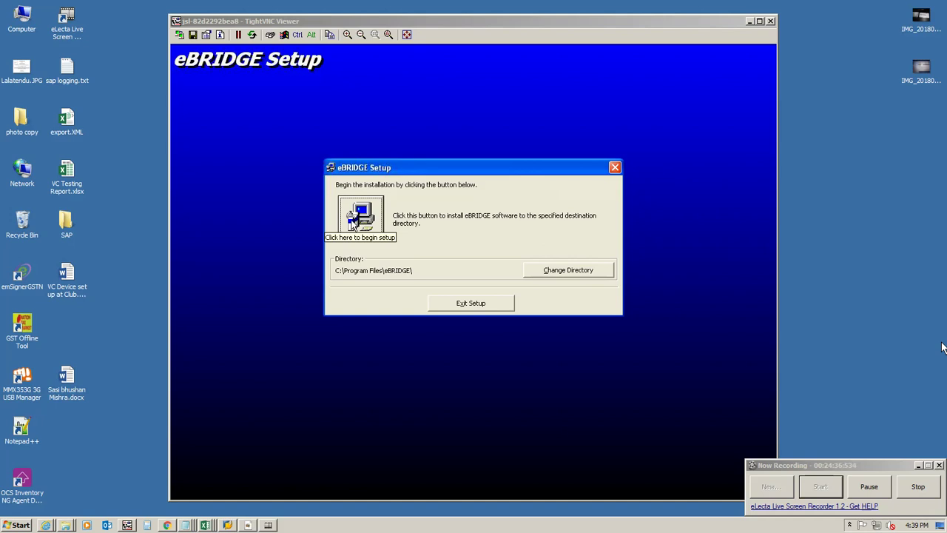
pyautogui.click(353, 224)
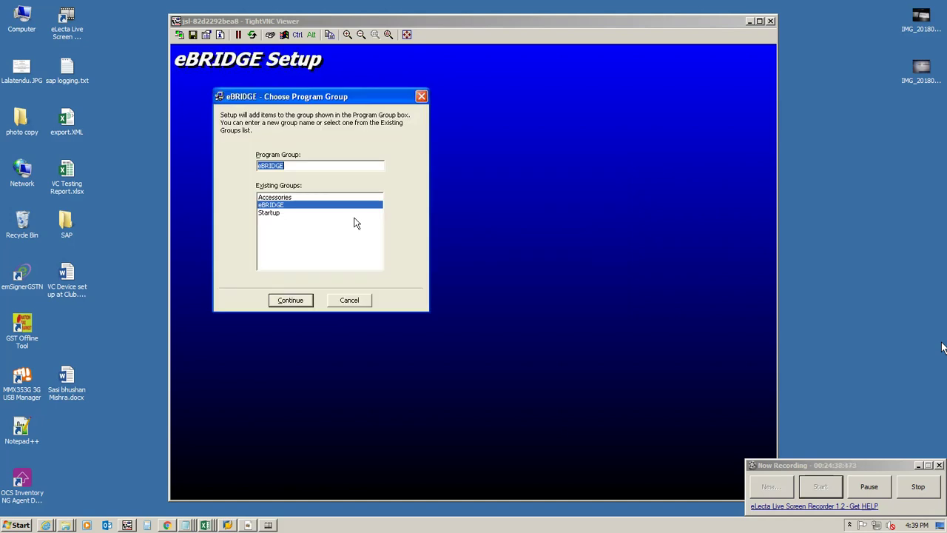
pyautogui.click(276, 297)
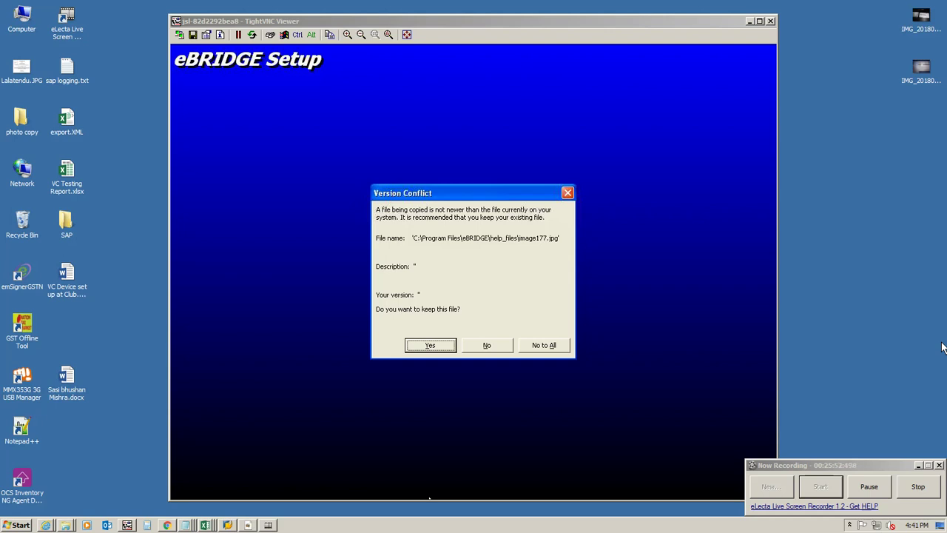
# Step: Keep existing files at every version conflict (image177.jpg, MSFLXGRD.OCX, MSVCRT20.DLL, etc.) and acknowledge completion
pyautogui.click(422, 345)
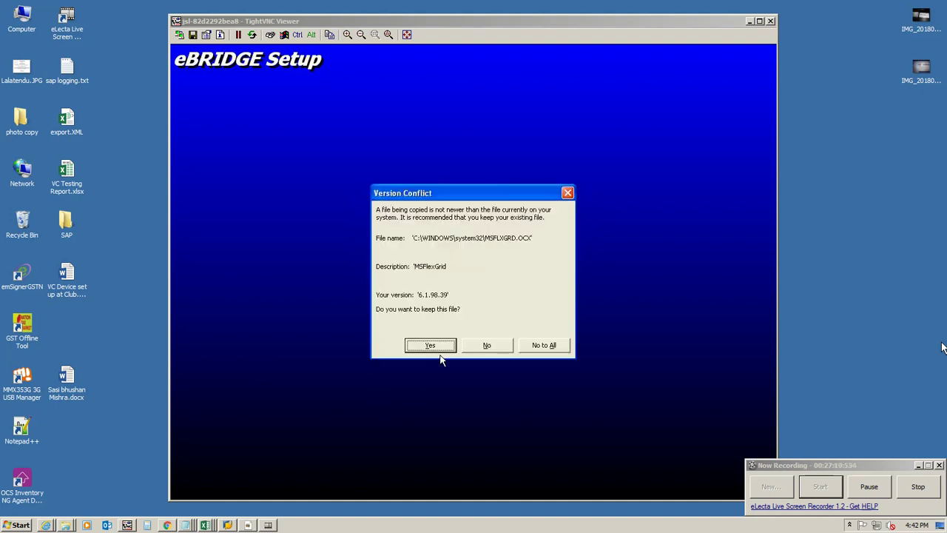
pyautogui.click(437, 345)
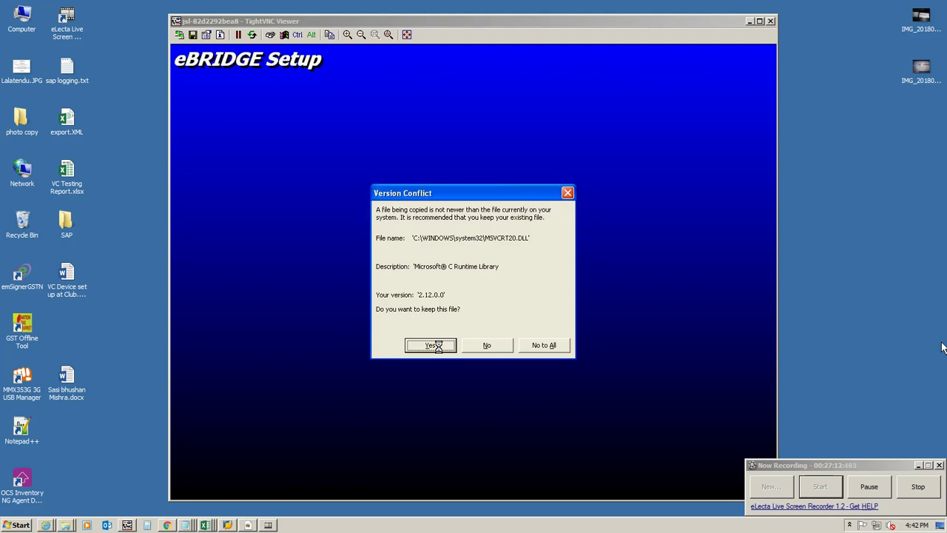
pyautogui.press('Return')
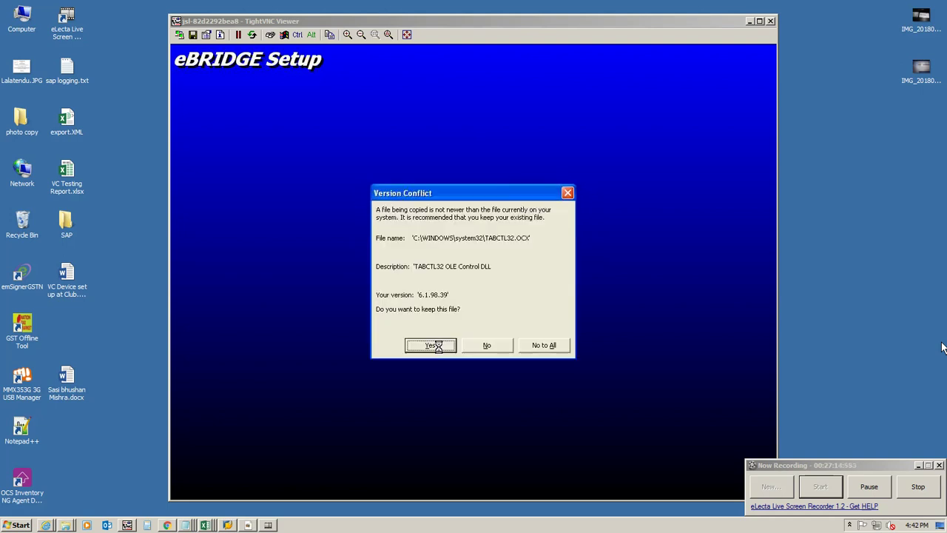
pyautogui.click(438, 346)
pyautogui.click(438, 348)
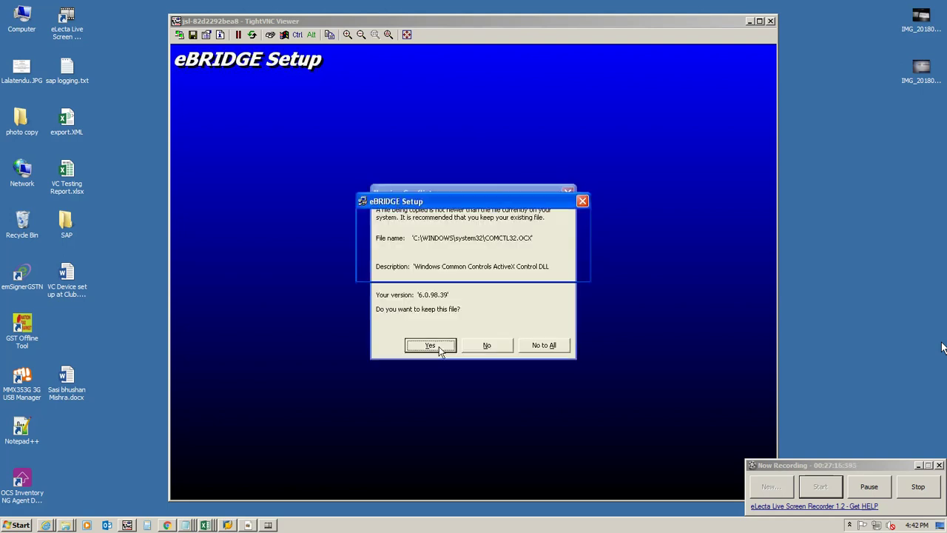
pyautogui.click(438, 346)
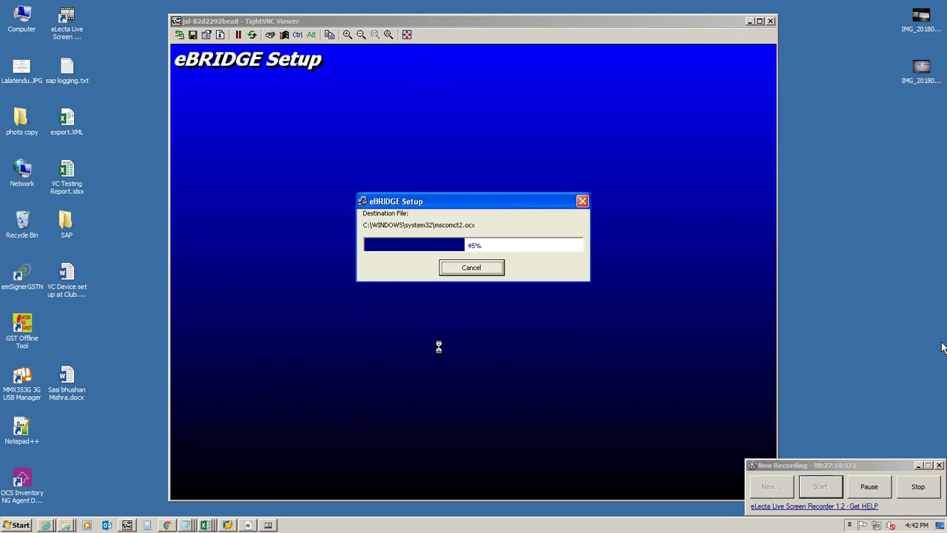
pyautogui.click(437, 346)
pyautogui.click(438, 346)
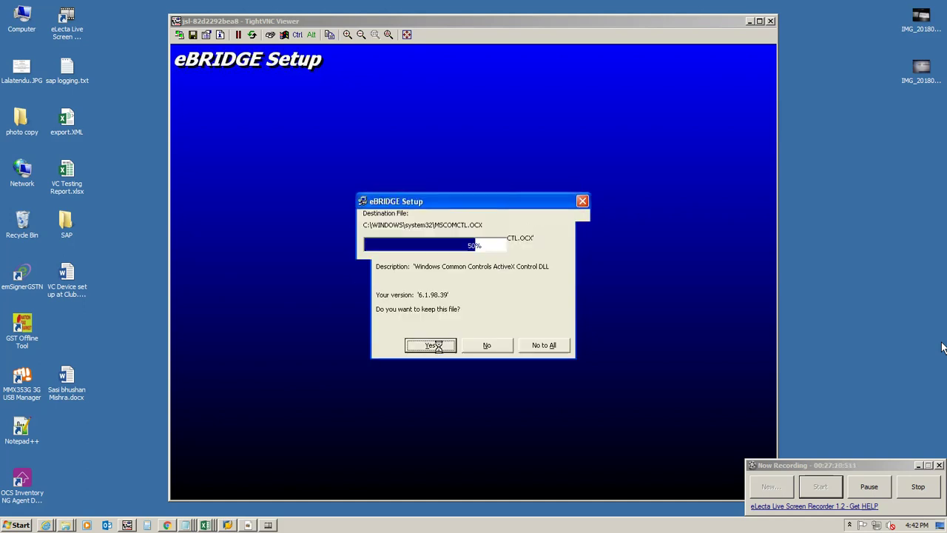
pyautogui.click(437, 346)
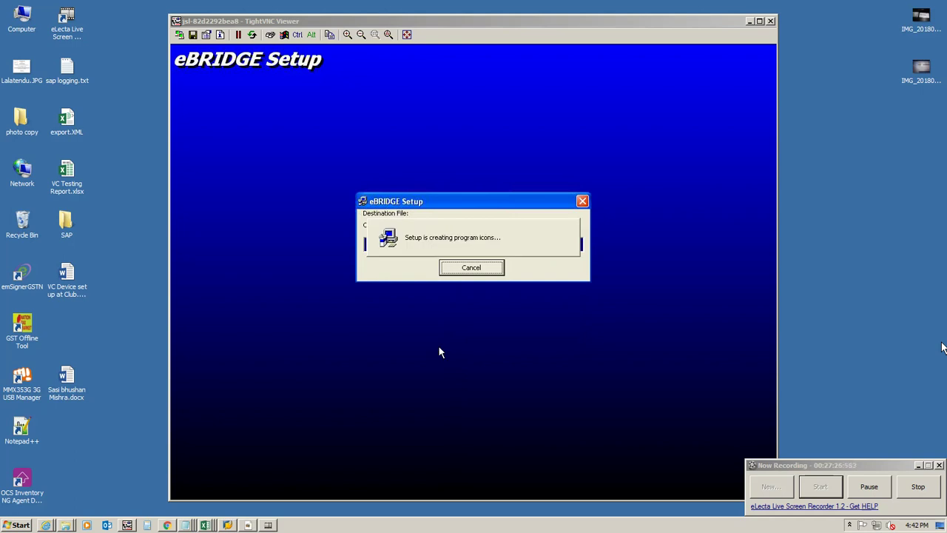
pyautogui.click(472, 298)
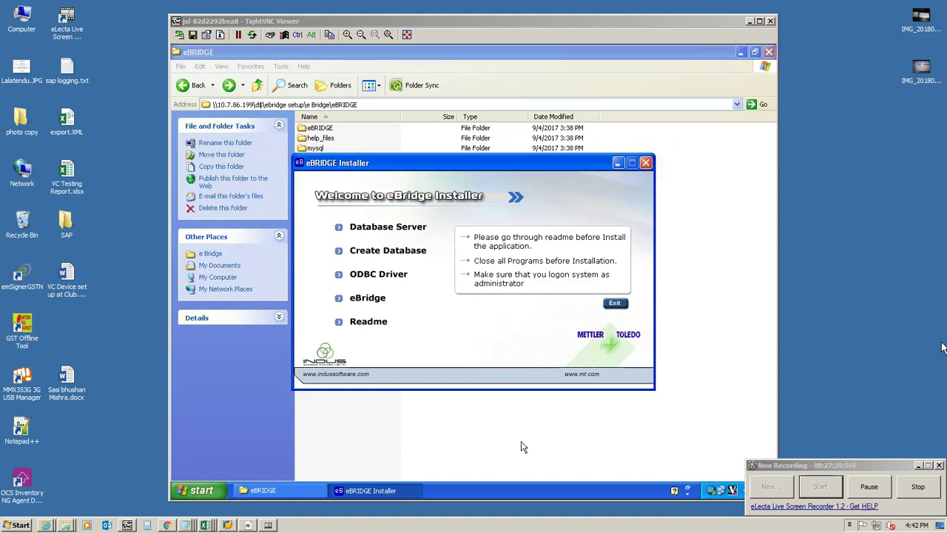
# Step: Open the Control Panel from the Start menu and select Administrative Tools
pyautogui.click(204, 491)
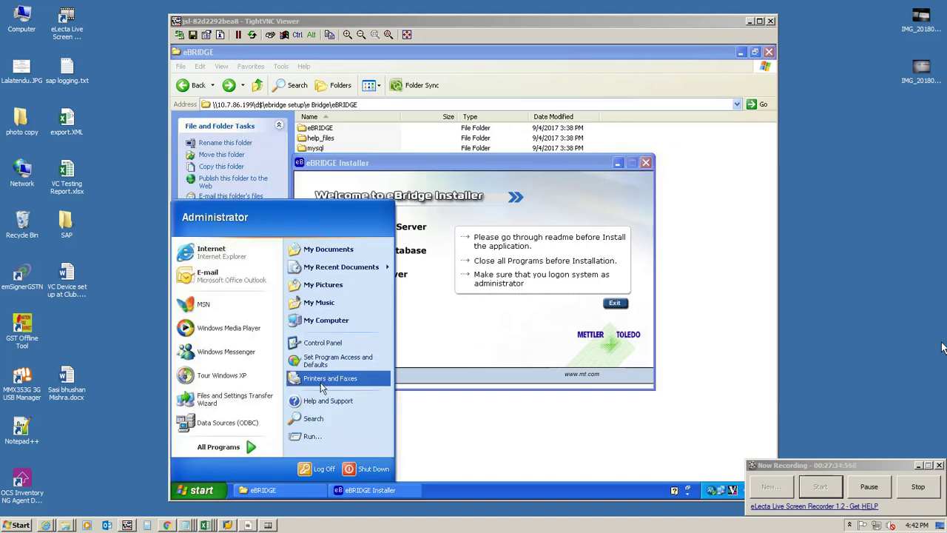
pyautogui.click(324, 343)
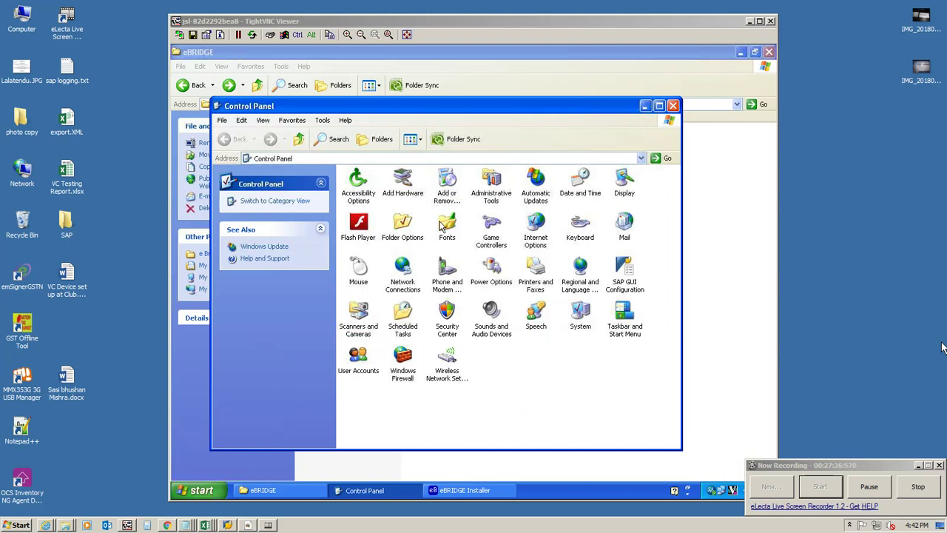
pyautogui.click(500, 184)
# Step: Test the eBRIDGE System DSN successfully against 10.7.81.30's Weigh_Soft database, then close the administrator
pyautogui.doubleClick(500, 184)
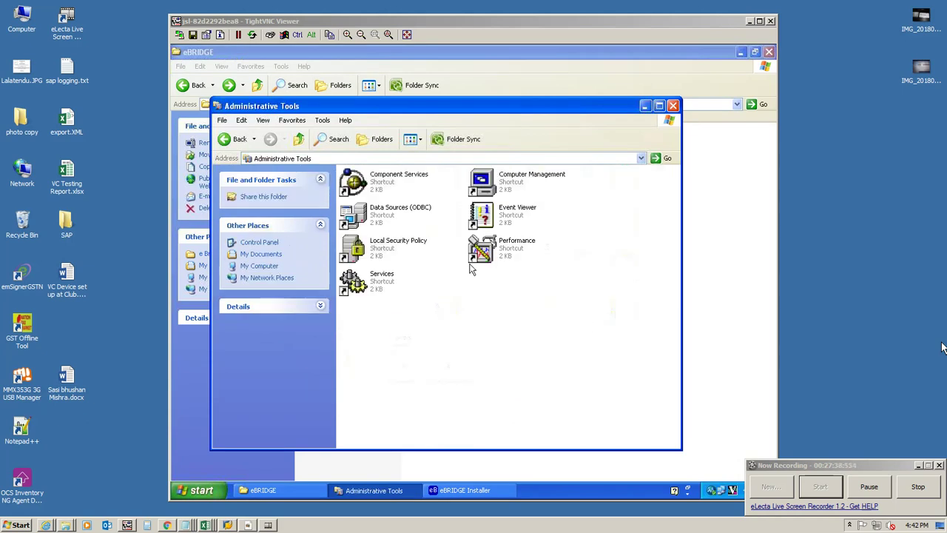
pyautogui.doubleClick(392, 215)
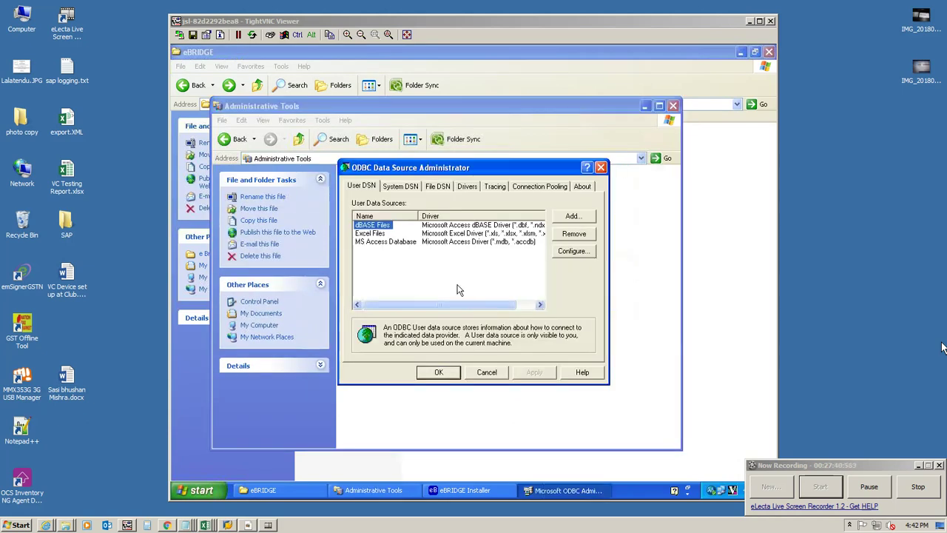
pyautogui.click(401, 186)
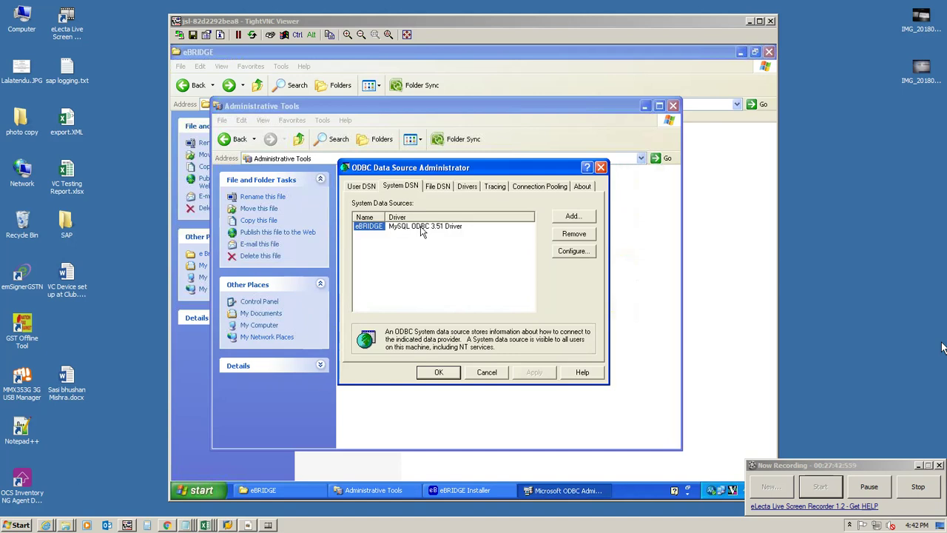
pyautogui.click(572, 251)
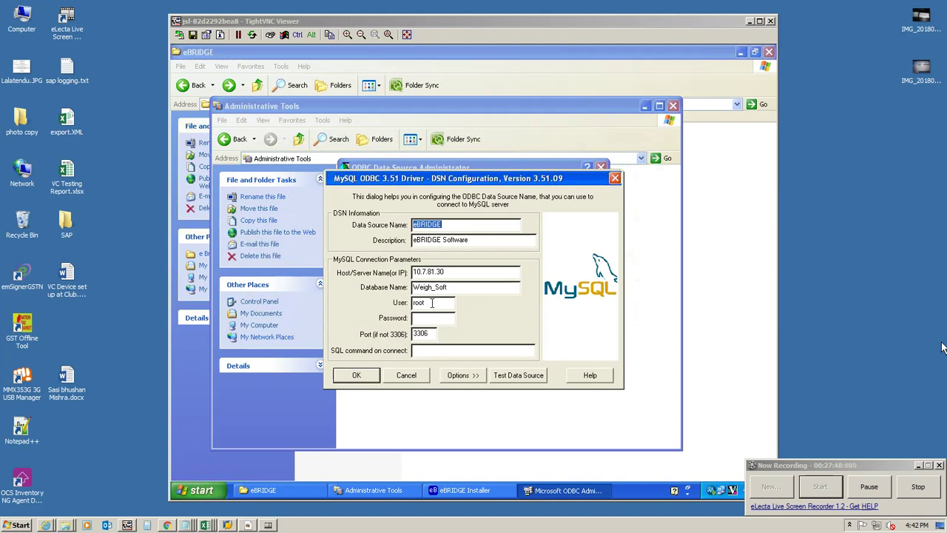
pyautogui.click(364, 375)
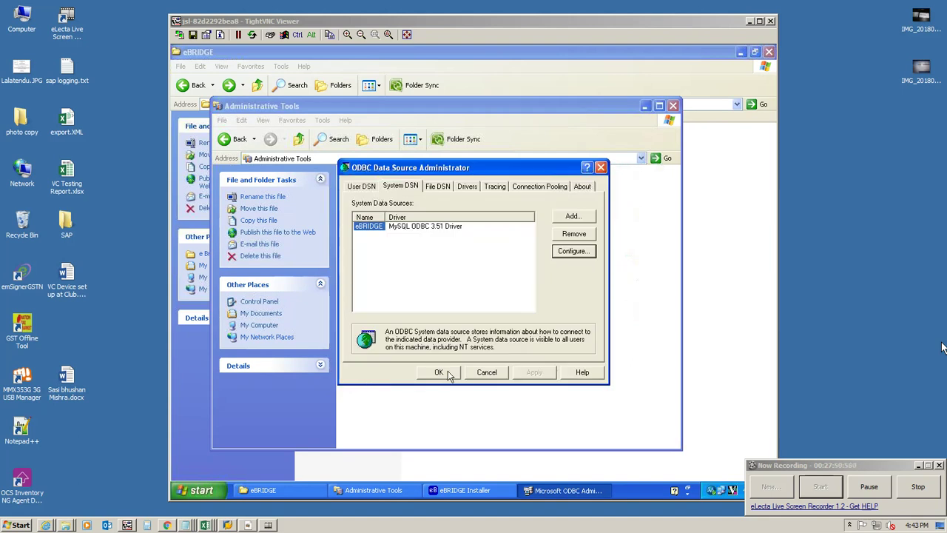
pyautogui.click(572, 252)
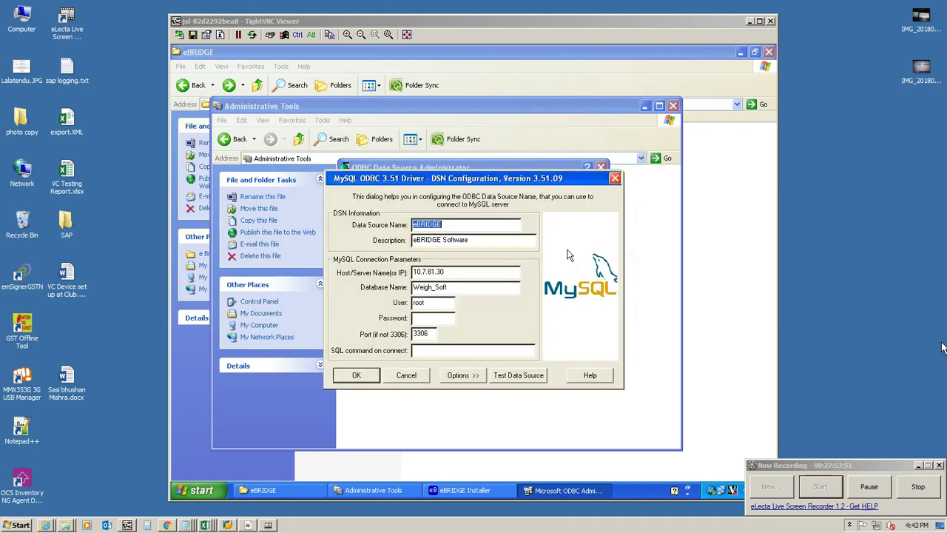
pyautogui.click(525, 378)
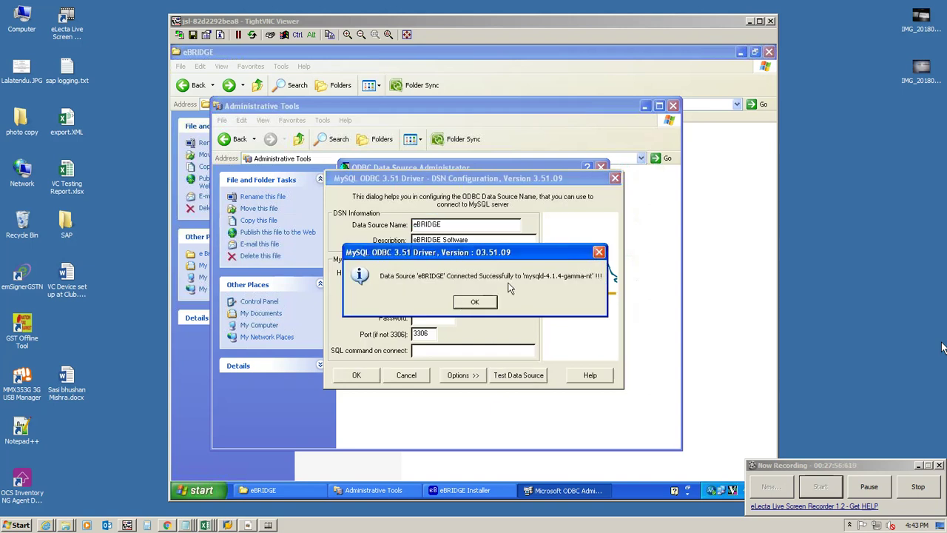
pyautogui.click(477, 303)
pyautogui.click(371, 373)
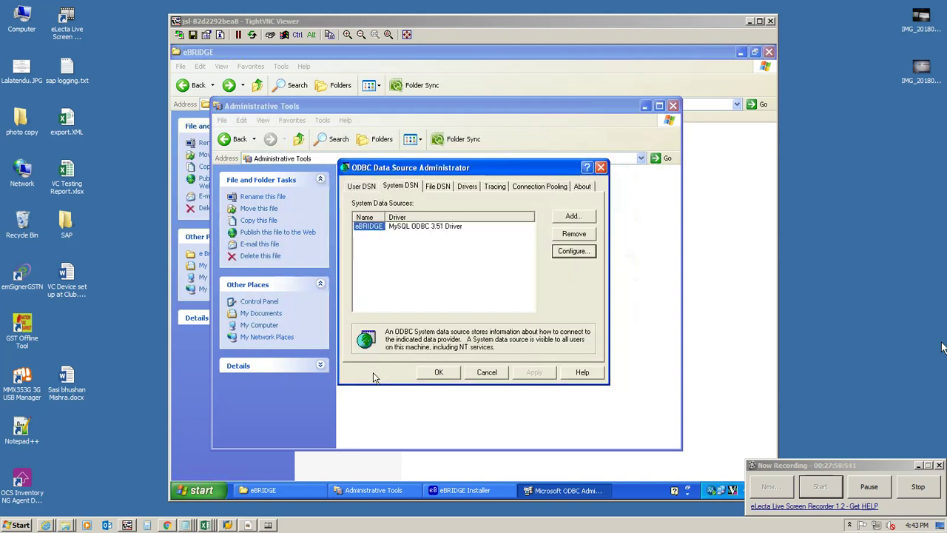
pyautogui.click(435, 373)
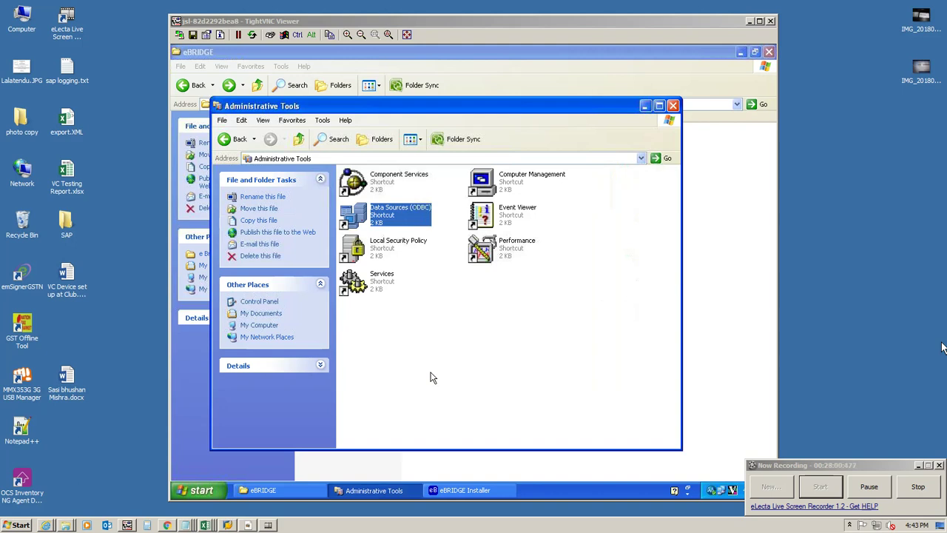
# Step: Exit the eBRIDGE Installer and launch eBRIDGE from Start > All Programs > eBRIDGE
pyautogui.click(460, 490)
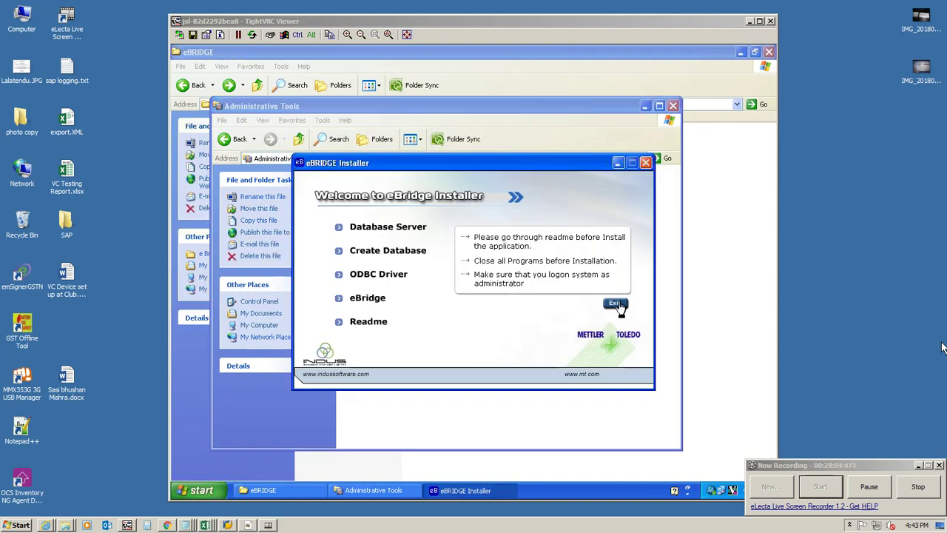
pyautogui.click(619, 305)
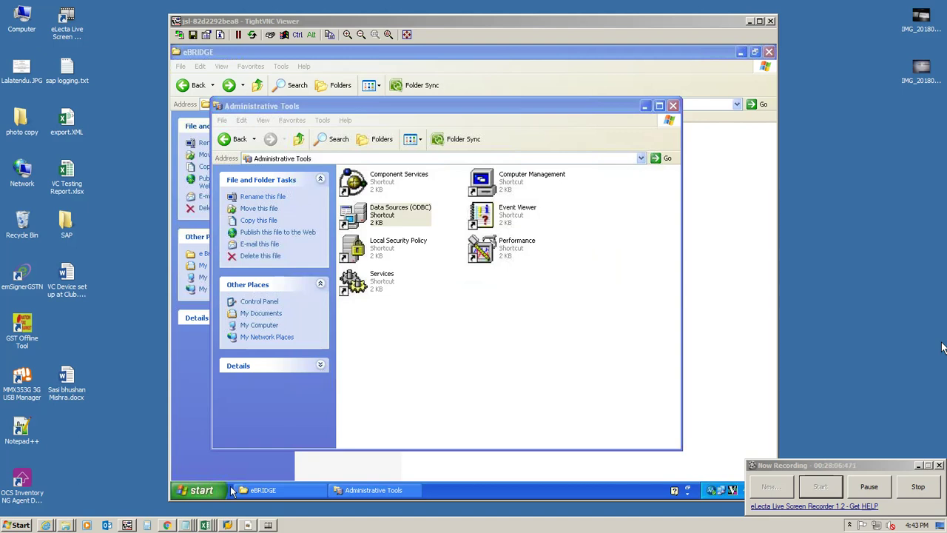
pyautogui.click(207, 490)
pyautogui.moveTo(250, 450)
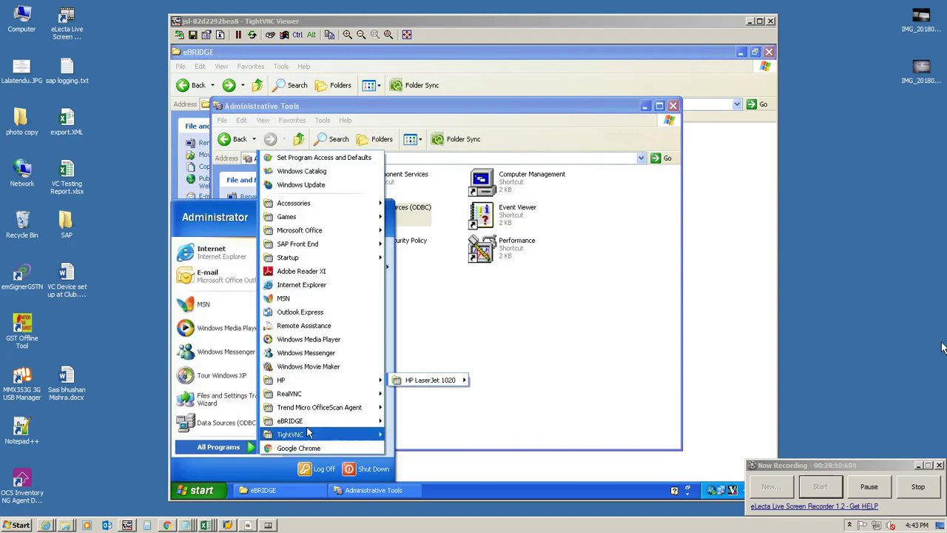
pyautogui.moveTo(373, 421)
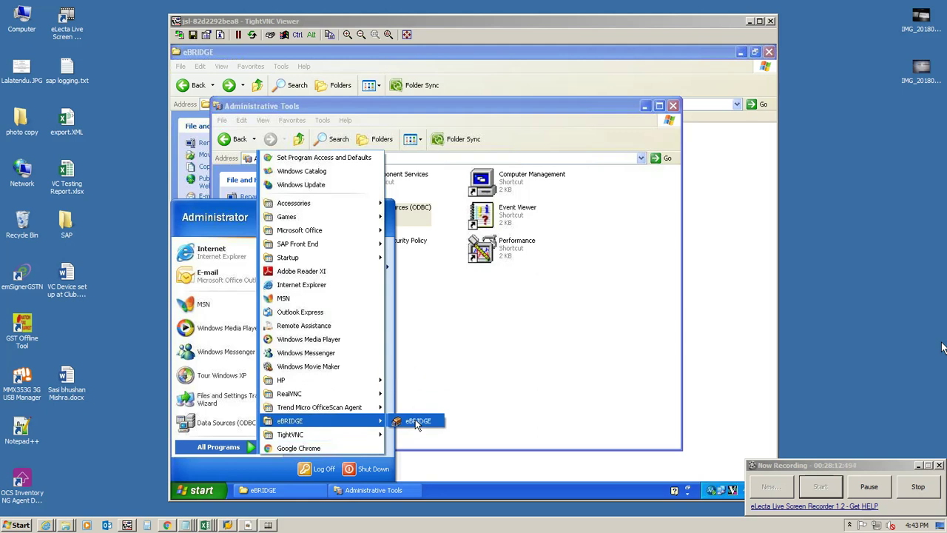
pyautogui.moveTo(418, 420); pyautogui.dragTo(433, 421)
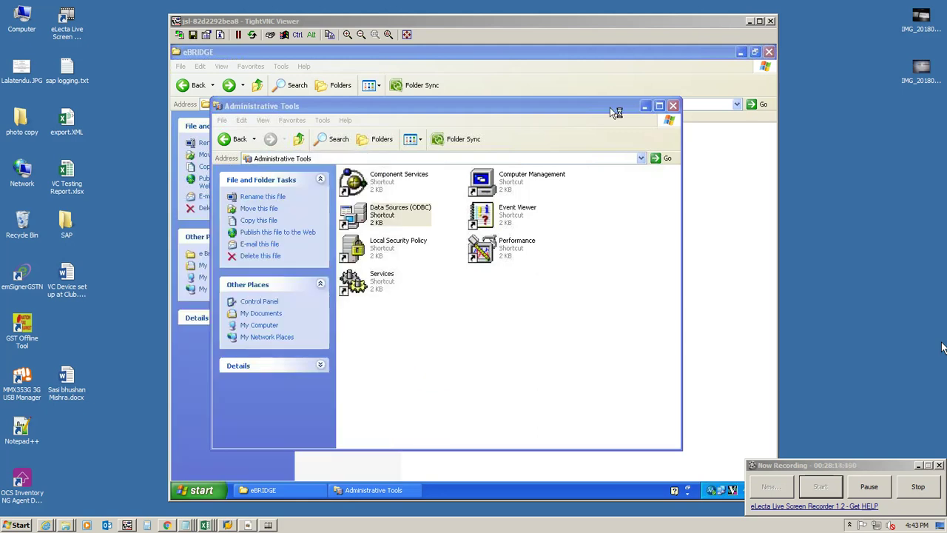
# Step: Close Administrative Tools and the eBRIDGE folder, then enter user name administrator and a password
pyautogui.click(674, 105)
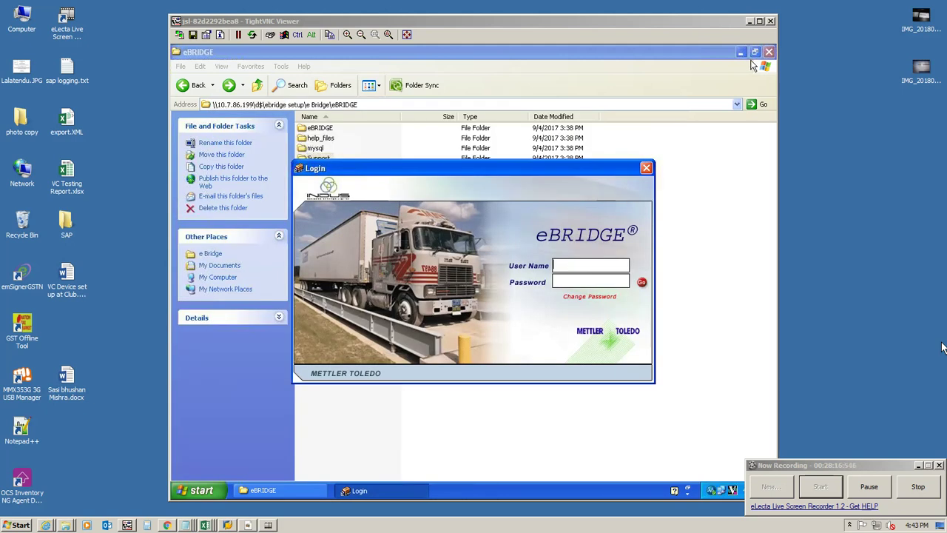
pyautogui.click(768, 52)
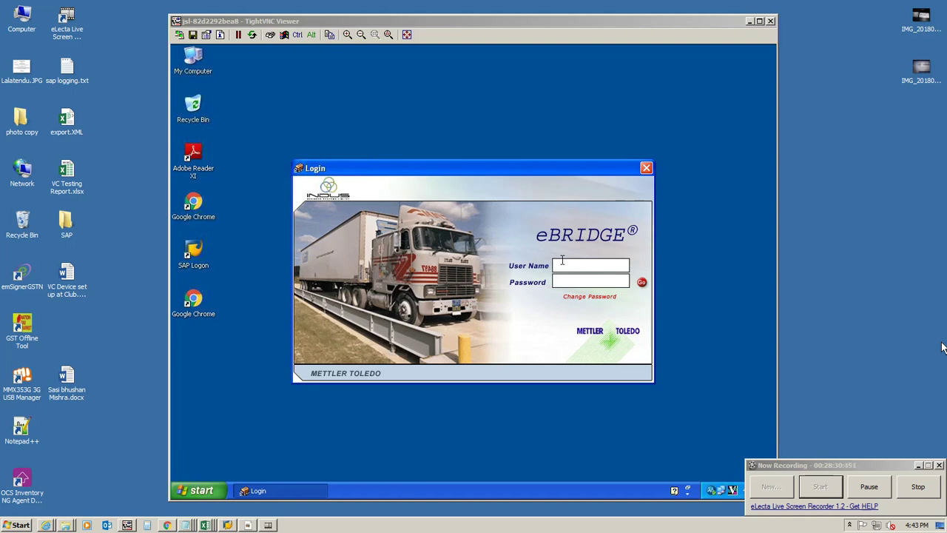
pyautogui.write('administrator')
pyautogui.write('****')
pyautogui.press('BackSpace')
pyautogui.press('BackSpace')
pyautogui.press('BackSpace')
pyautogui.press('BackSpace')
pyautogui.write('***********')
# Step: Submit the administrator login, dismiss the rejection, and replace the password with another one
pyautogui.click(642, 282)
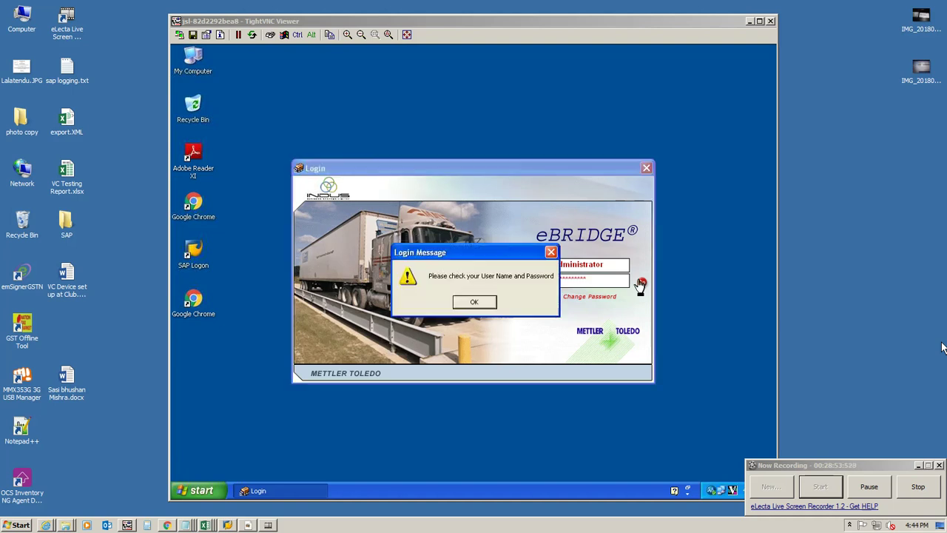
pyautogui.click(474, 303)
pyautogui.click(615, 264)
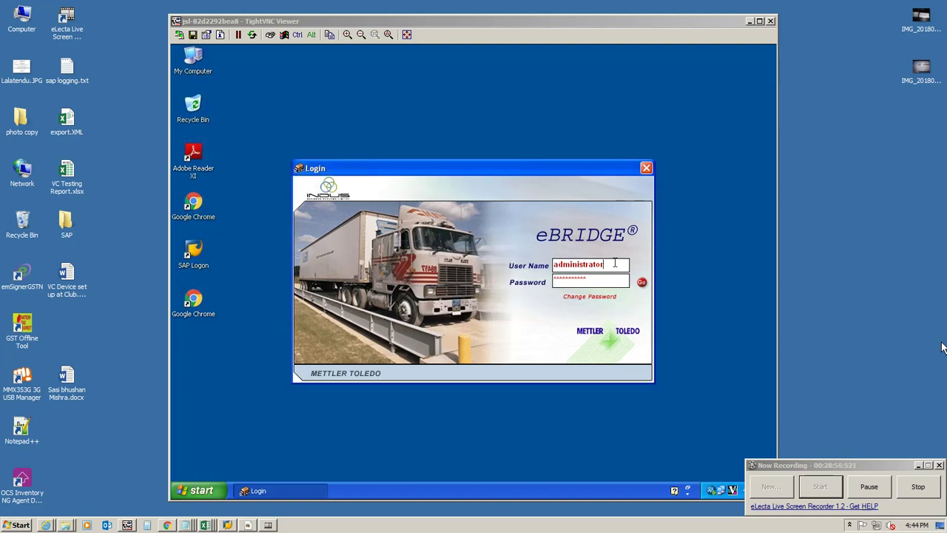
pyautogui.moveTo(606, 280); pyautogui.dragTo(537, 281)
pyautogui.write('**********')
# Step: Retry the login twice with different passwords, dismissing each invalid-login message
pyautogui.click(642, 282)
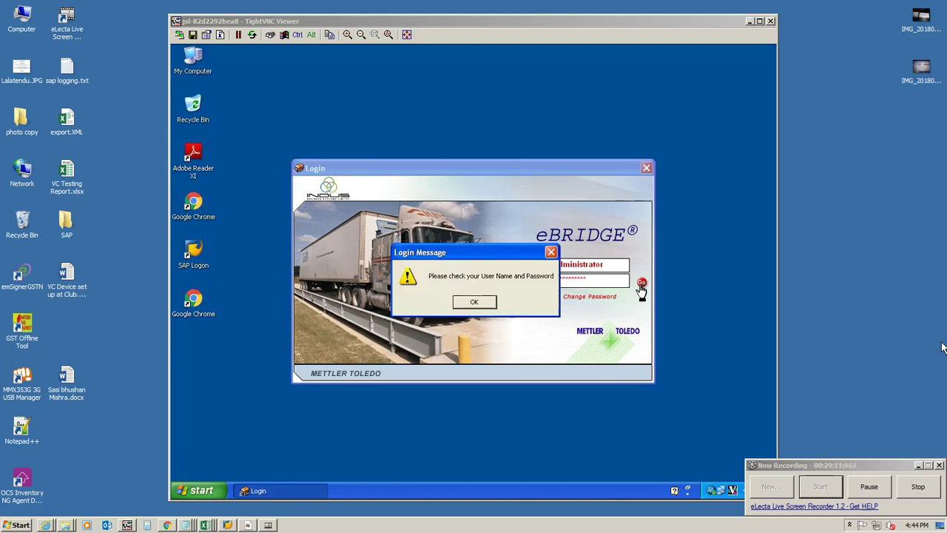
pyautogui.click(469, 301)
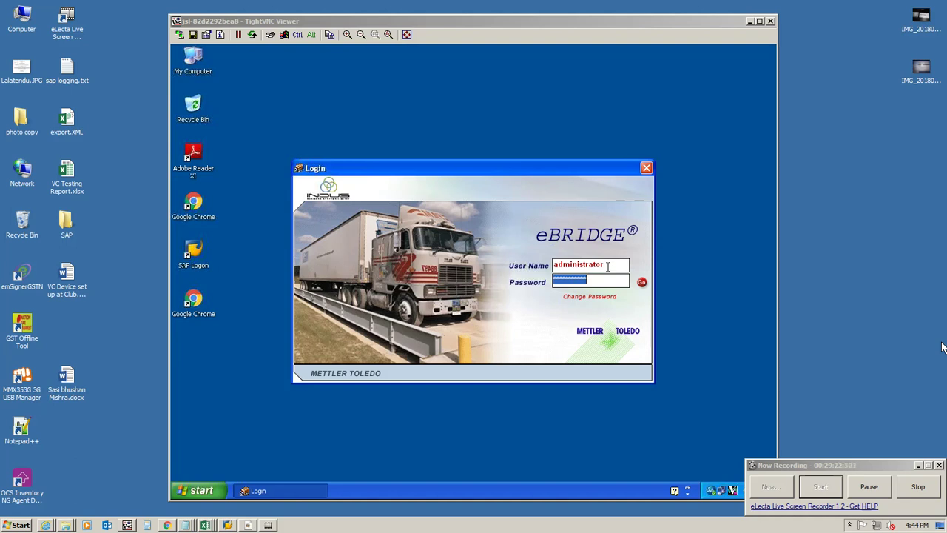
pyautogui.write('***********')
pyautogui.click(642, 283)
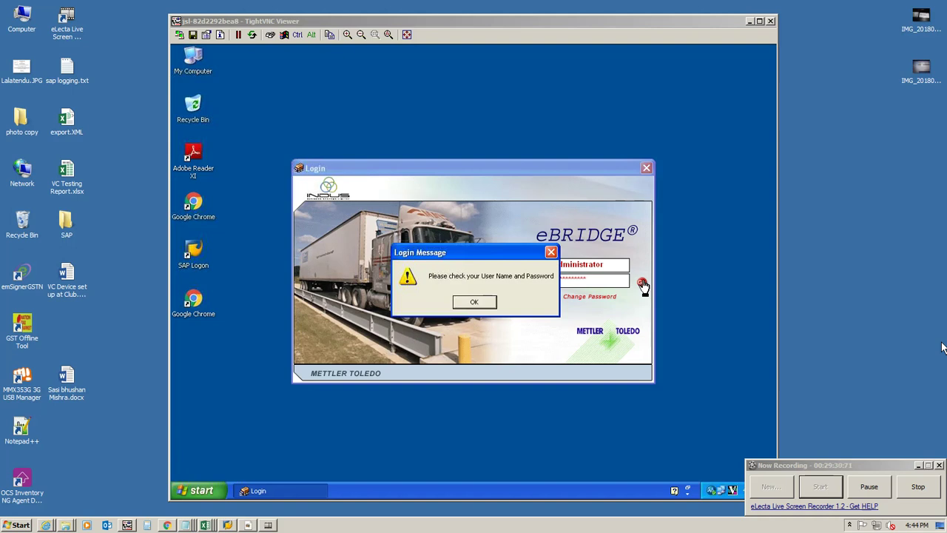
pyautogui.click(474, 301)
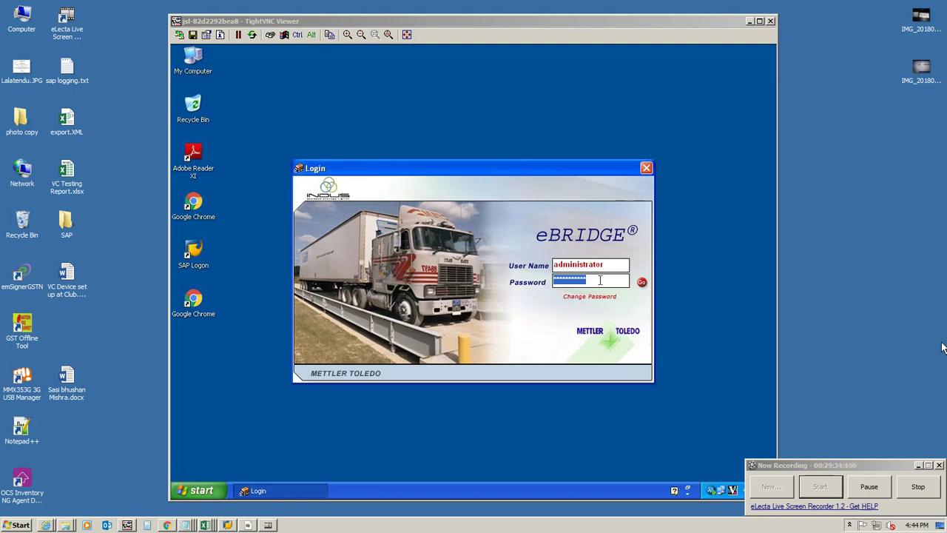
# Step: Submit one more password, dismiss the rejection, and start typing a different user name
pyautogui.write('*********')
pyautogui.press('Return')
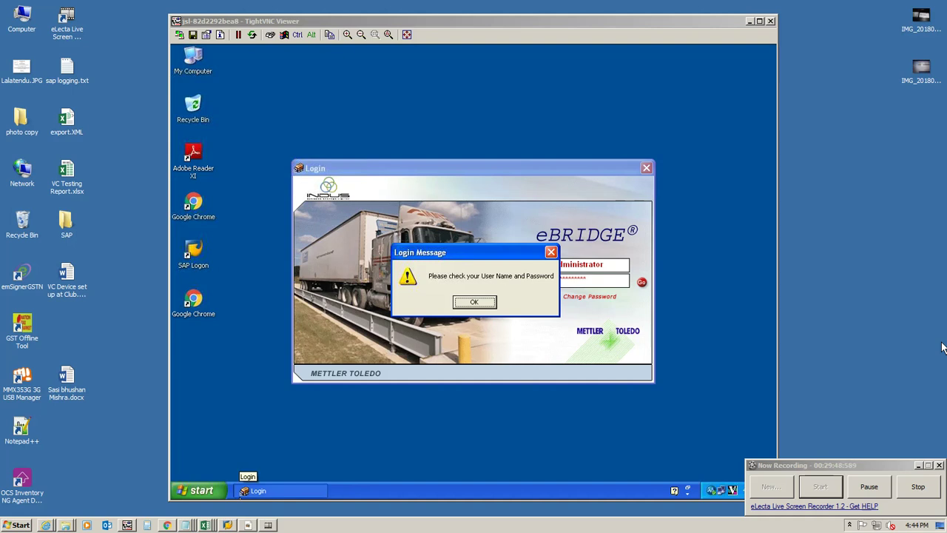
pyautogui.click(475, 304)
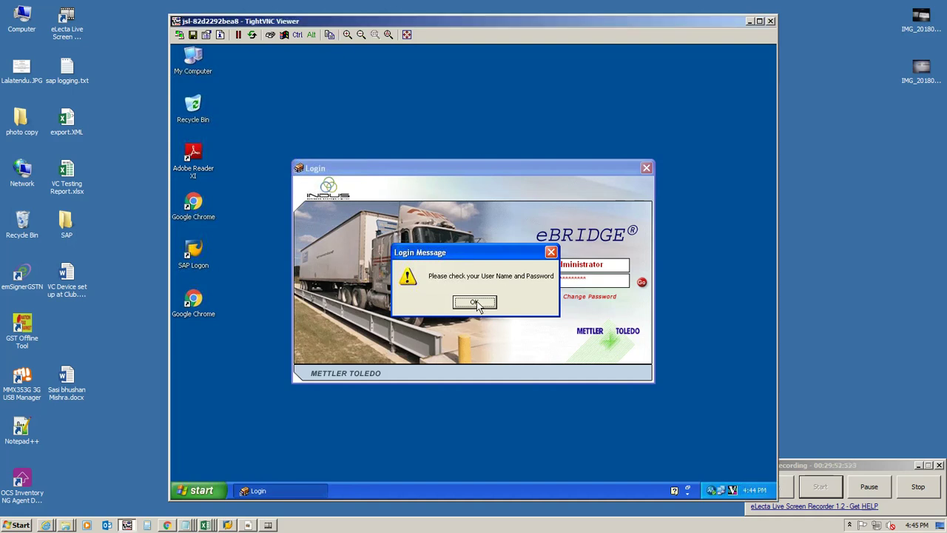
pyautogui.click(475, 305)
pyautogui.hotkey('shift', 'Tab')
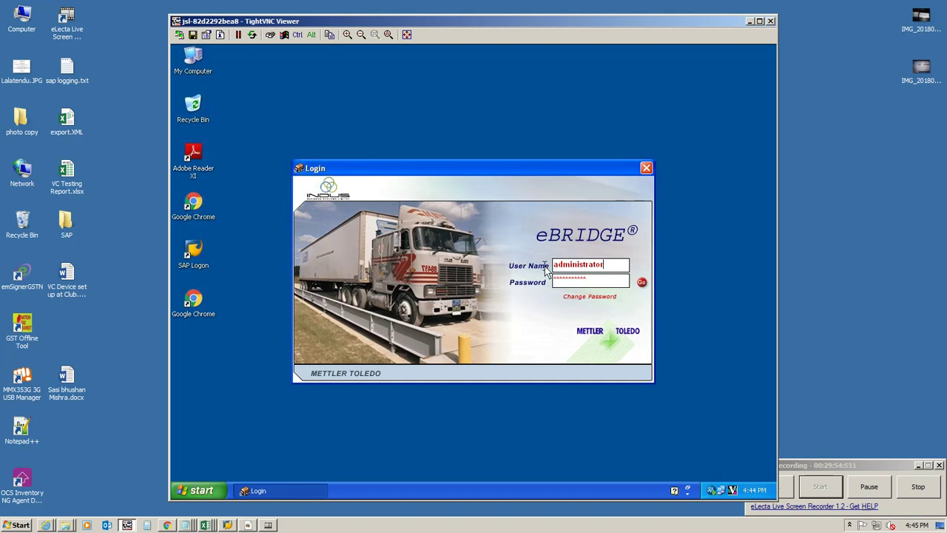
pyautogui.write('weibhbridg2')
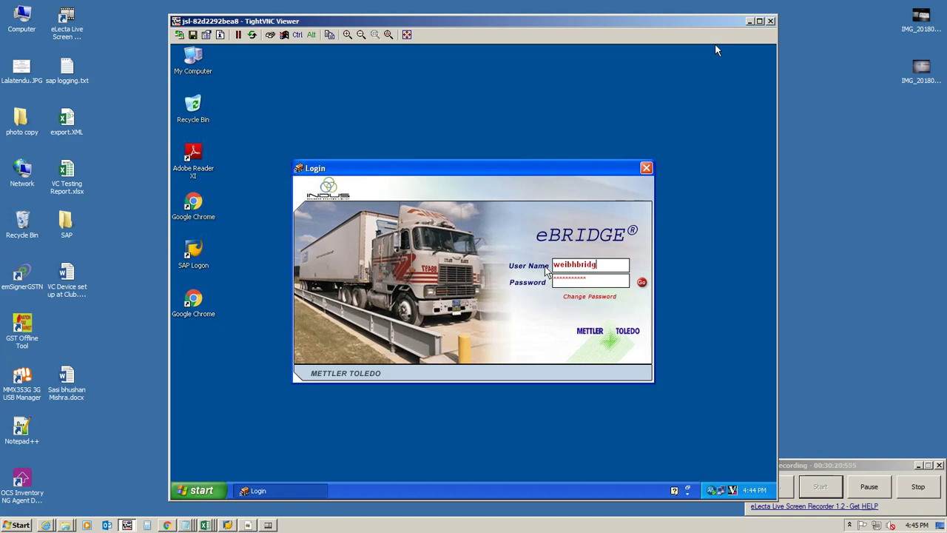
# Step: Retry login with user name 'wb2' and a cleared password, then dismiss the error
pyautogui.press('BackSpace')
pyautogui.press('BackSpace')
pyautogui.press('BackSpace')
pyautogui.press('BackSpace')
pyautogui.press('BackSpace')
pyautogui.press('BackSpace')
pyautogui.press('BackSpace')
pyautogui.press('BackSpace')
pyautogui.press('BackSpace')
pyautogui.press('BackSpace')
pyautogui.press('BackSpace')
pyautogui.write('wb2')
pyautogui.press('Tab')
pyautogui.press('BackSpace')
pyautogui.press('Return')
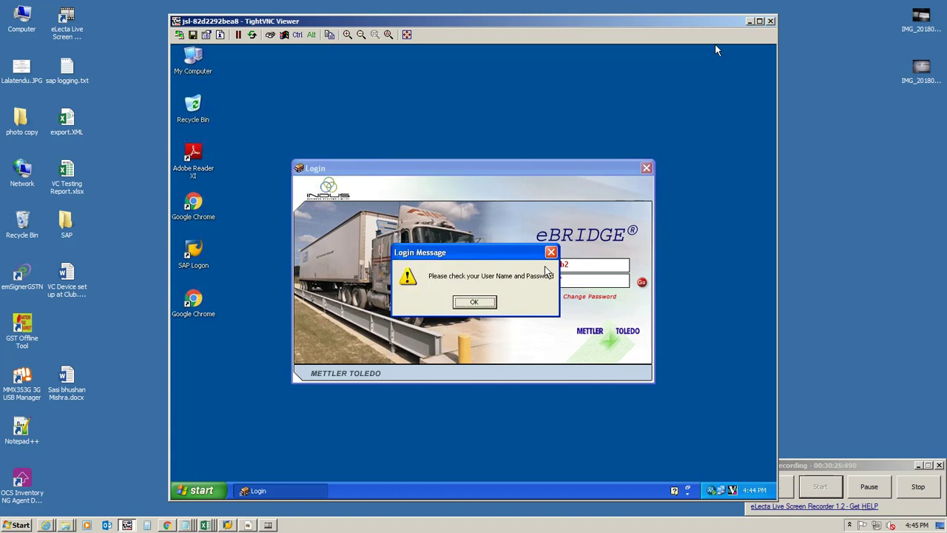
pyautogui.click(477, 302)
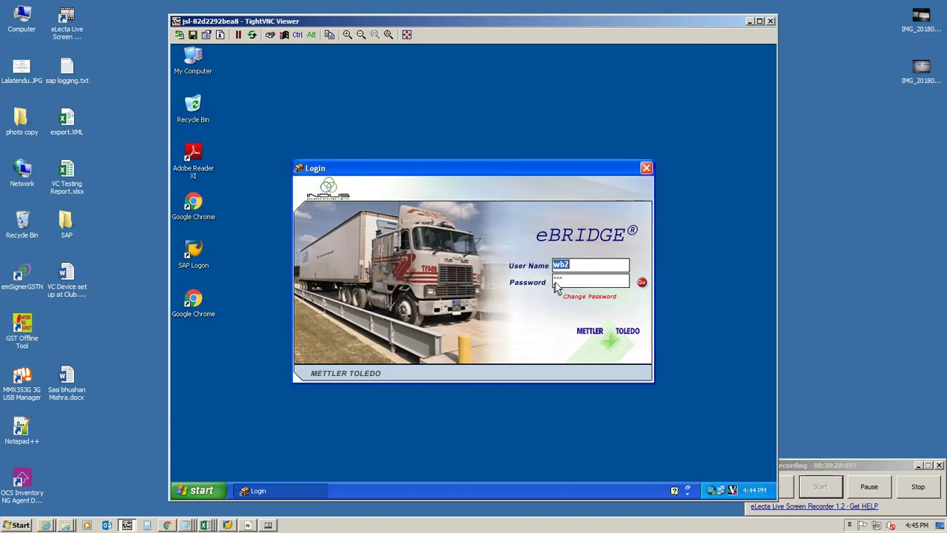
# Step: Re-enter the user name ending 'dge2' with a password, submit again, and dismiss the error
pyautogui.press('BackSpace')
pyautogui.write('dge2')
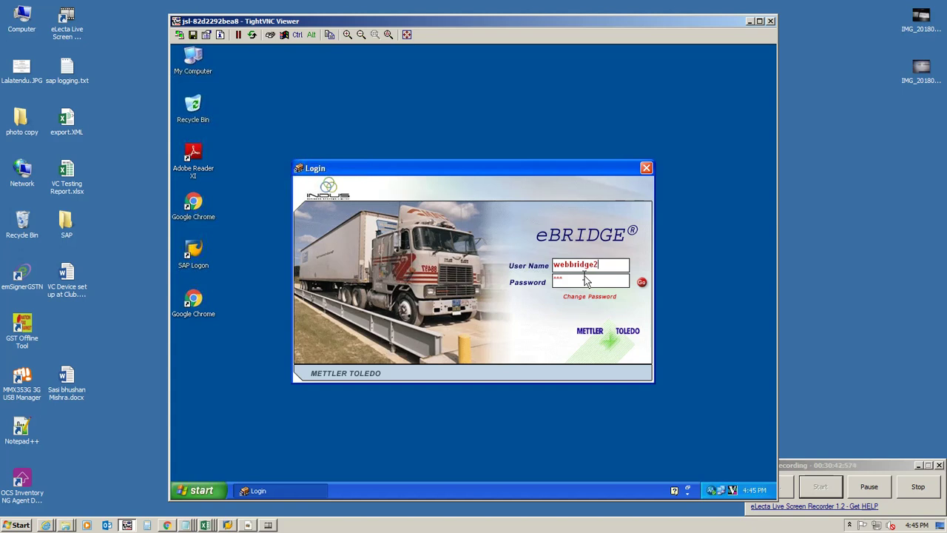
pyautogui.press('Tab')
pyautogui.write('w')
pyautogui.click(641, 282)
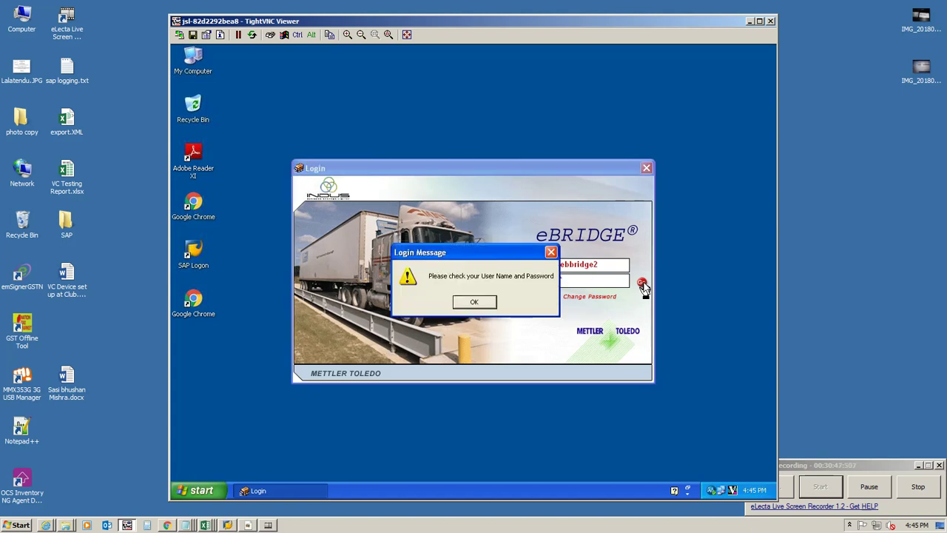
pyautogui.click(477, 301)
# Step: Fix the user name's spelling by replacing the extra letter with 'igh'
pyautogui.click(592, 269)
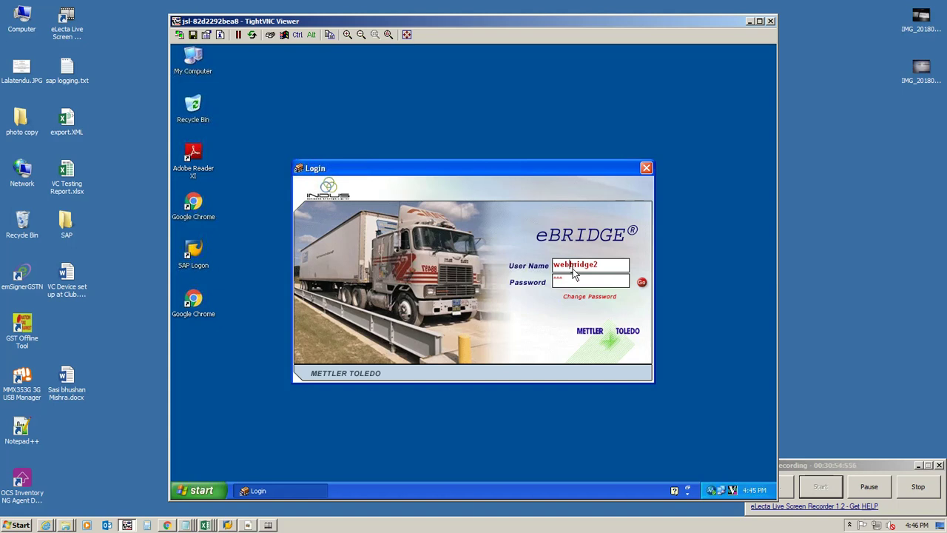
pyautogui.press('BackSpace')
pyautogui.write('igh')
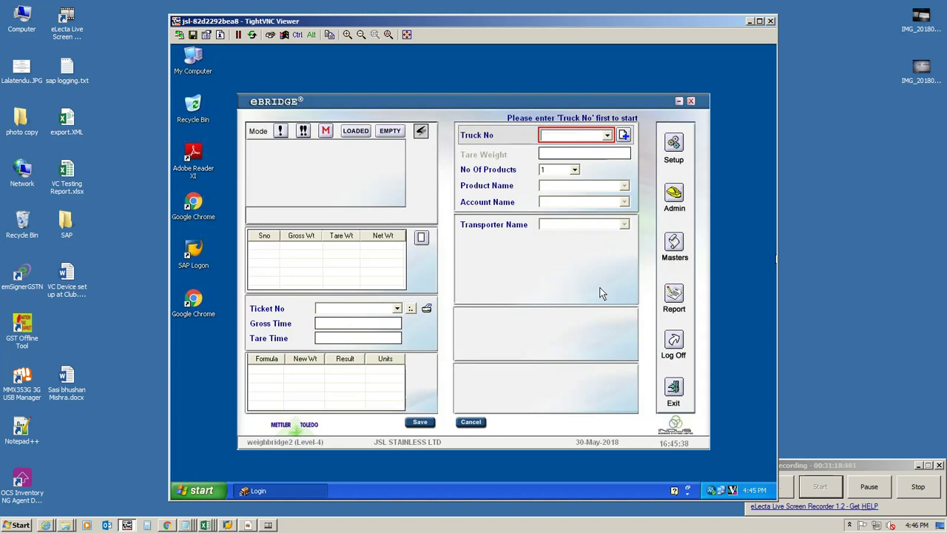
# Step: Preview the weighing slip for ticket JS8W15000058, then close the preview
pyautogui.click(397, 309)
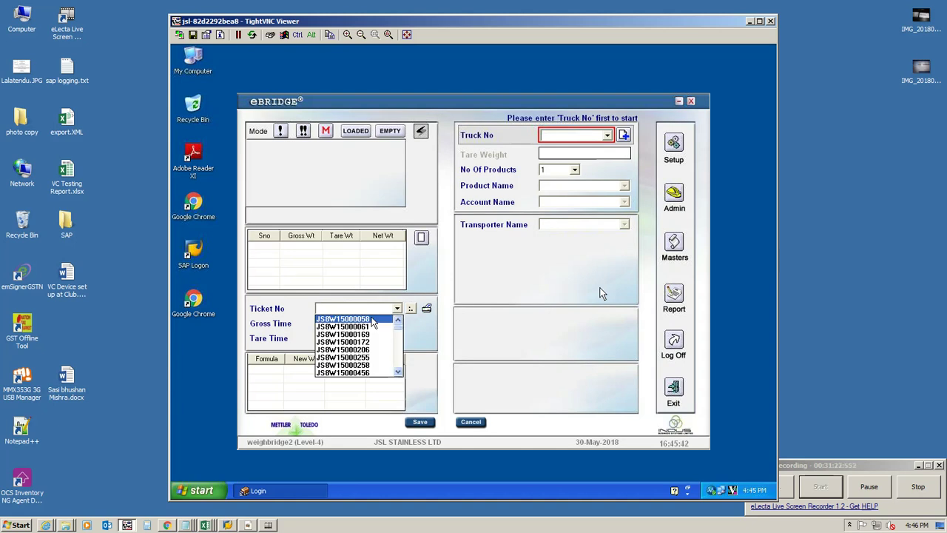
pyautogui.click(377, 320)
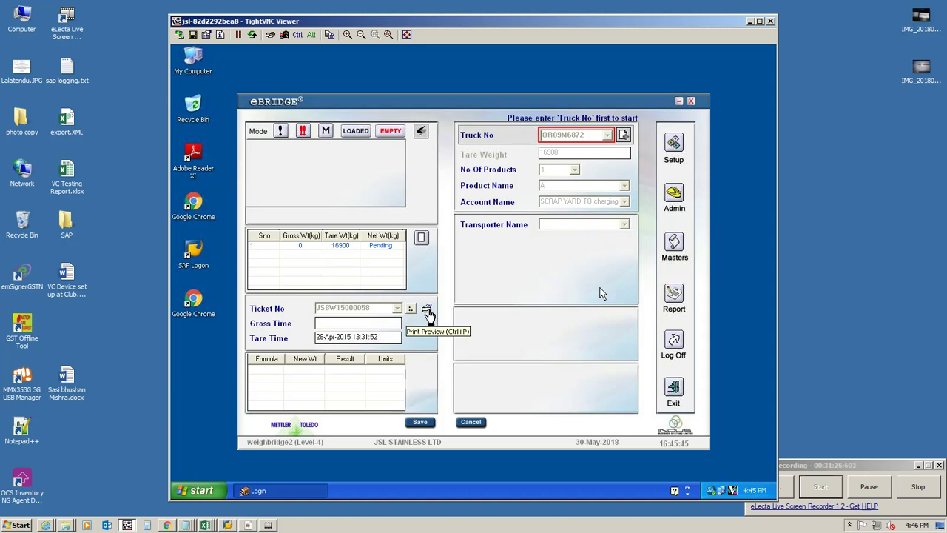
pyautogui.click(427, 311)
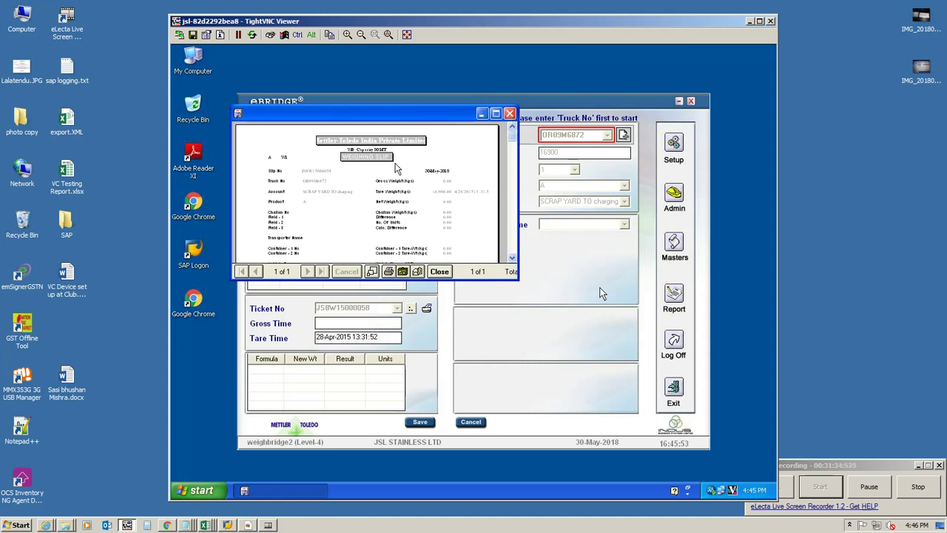
pyautogui.click(440, 271)
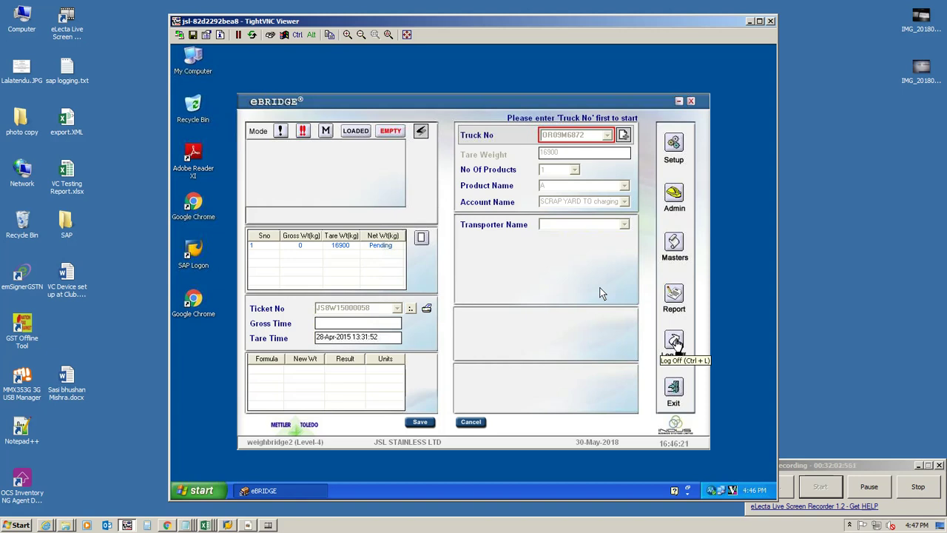
# Step: Log off eBRIDGE, close its login window, and bring up the Windows Start menu
pyautogui.click(674, 341)
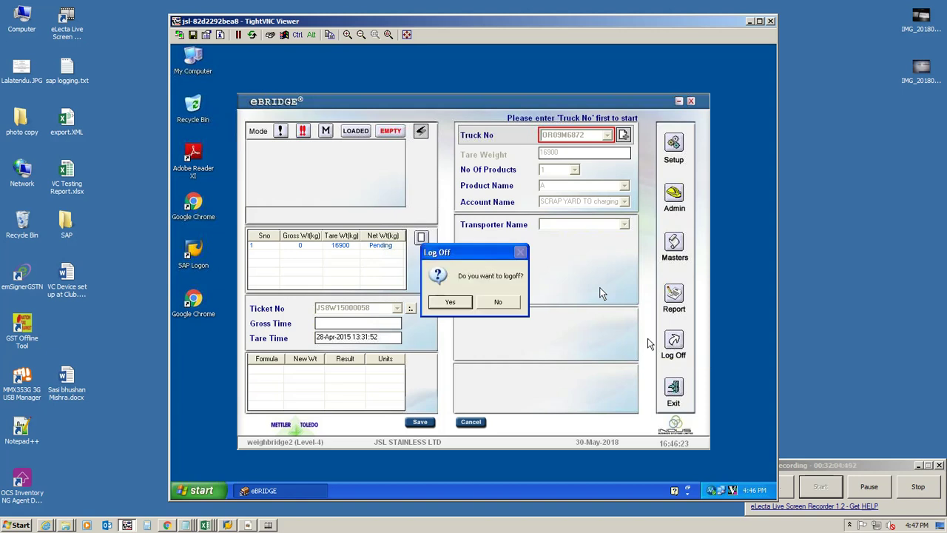
pyautogui.click(449, 303)
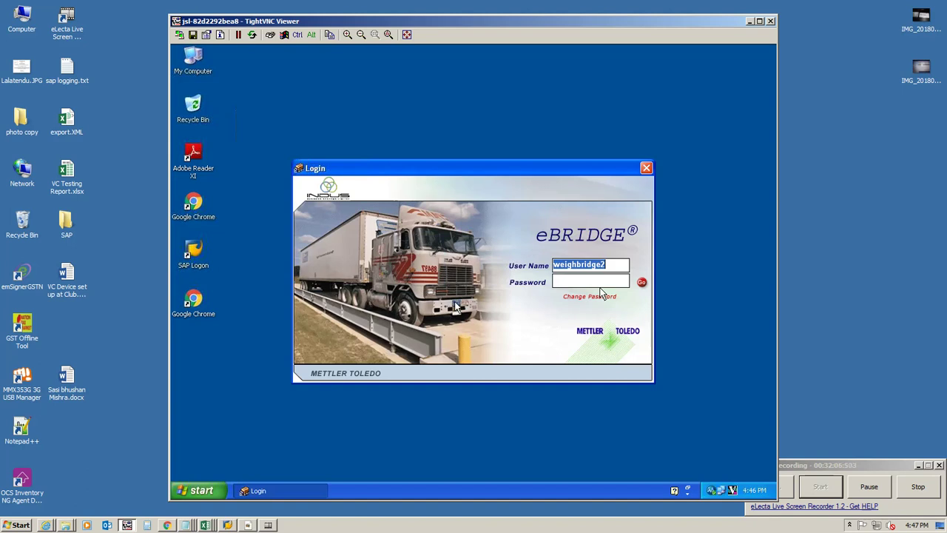
pyautogui.click(646, 168)
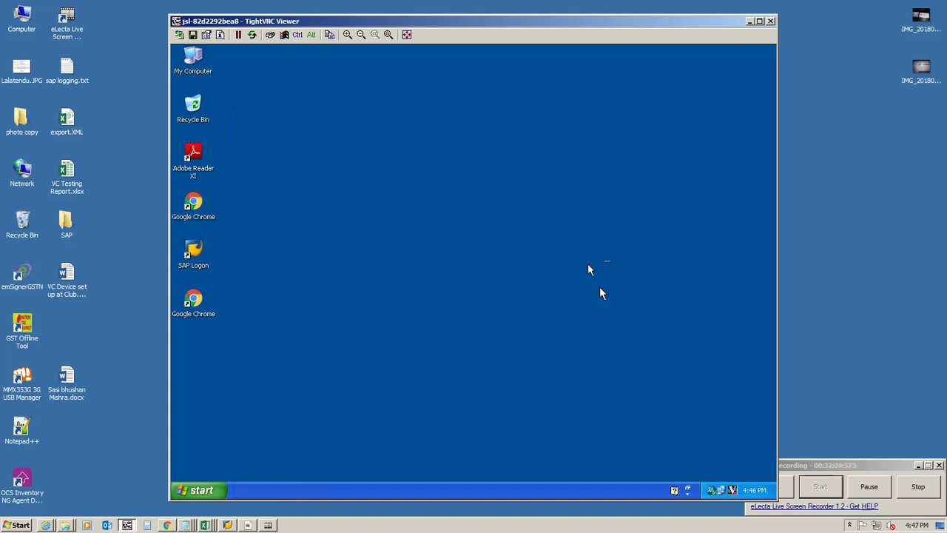
pyautogui.press('super')
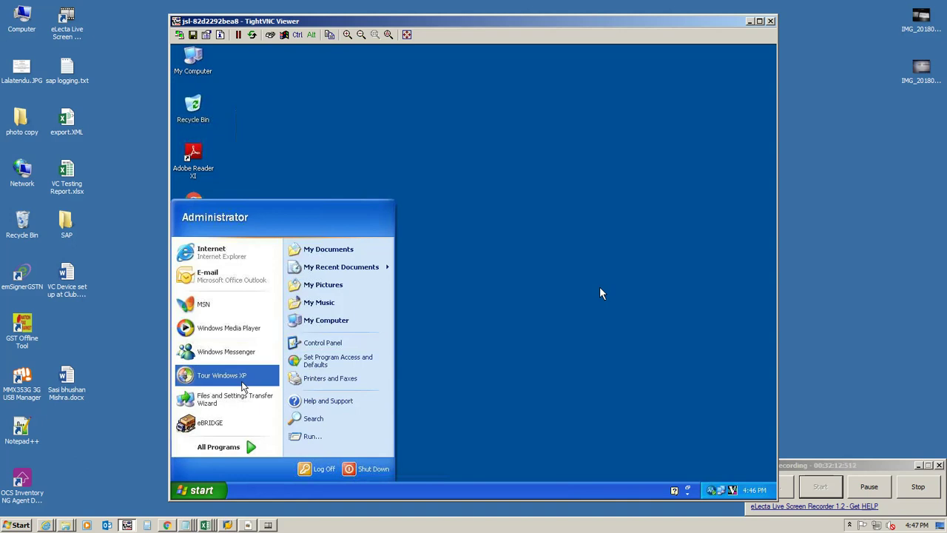
# Step: Browse Local Disk (C:) into Program Files, briefly checking the WINDOWS folder on the way
pyautogui.click(325, 322)
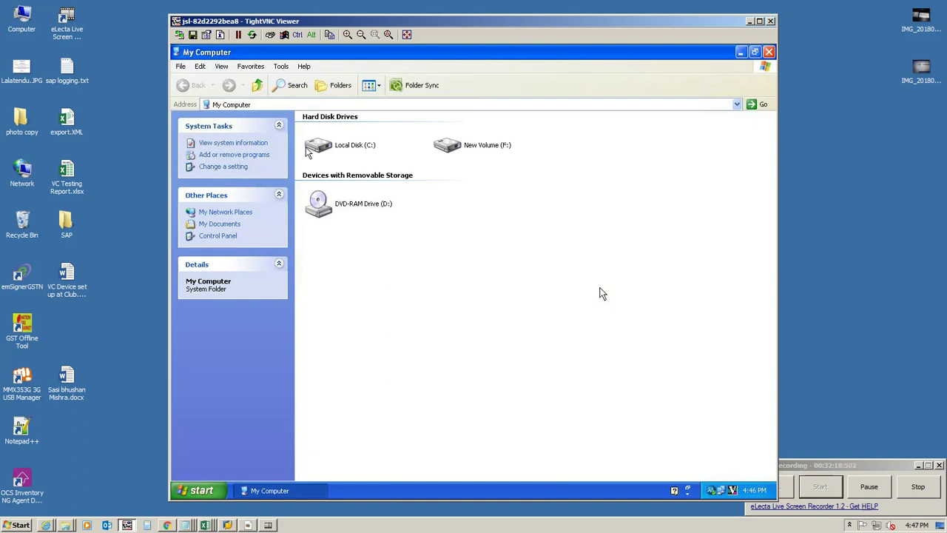
pyautogui.doubleClick(355, 145)
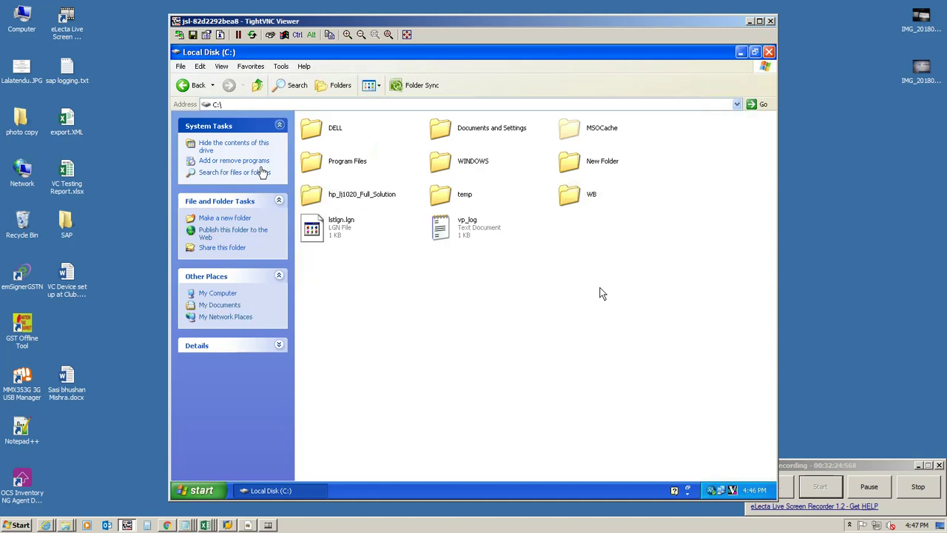
pyautogui.doubleClick(330, 162)
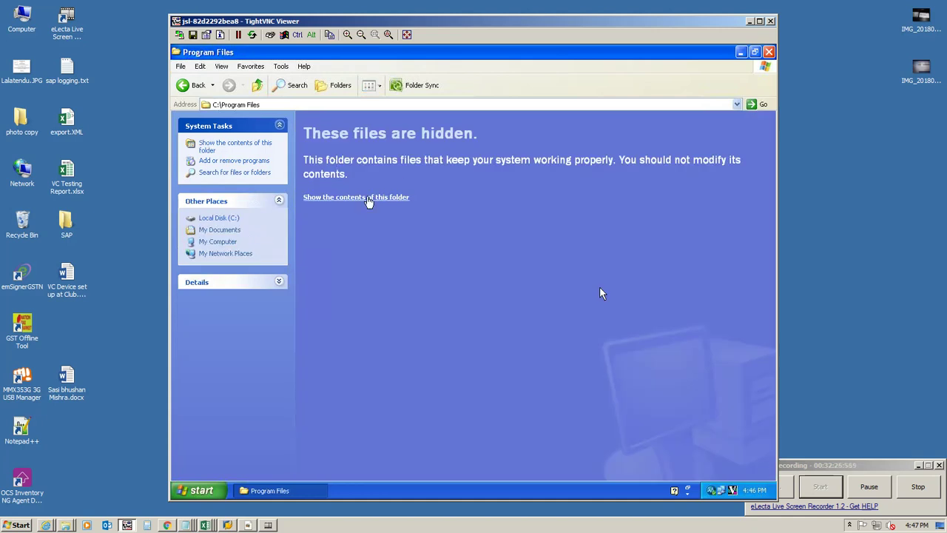
pyautogui.click(370, 197)
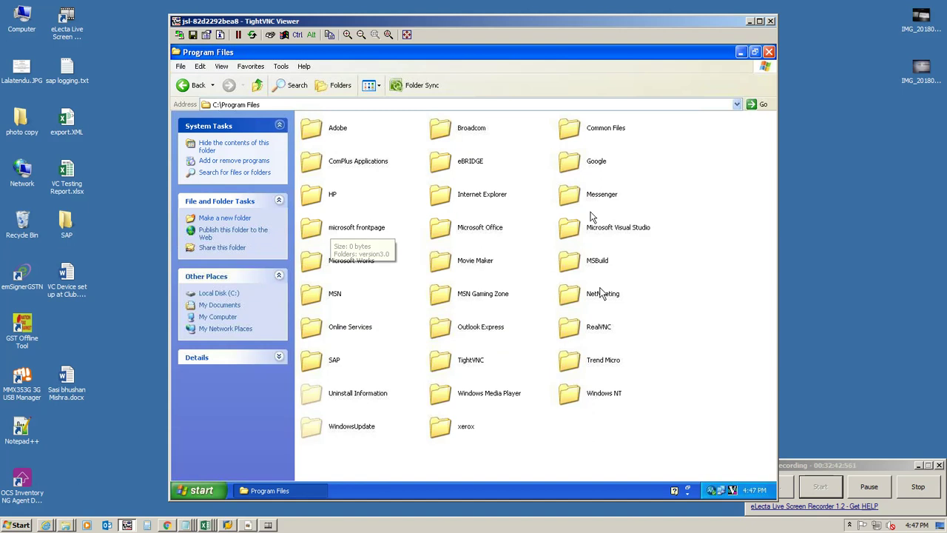
pyautogui.click(194, 85)
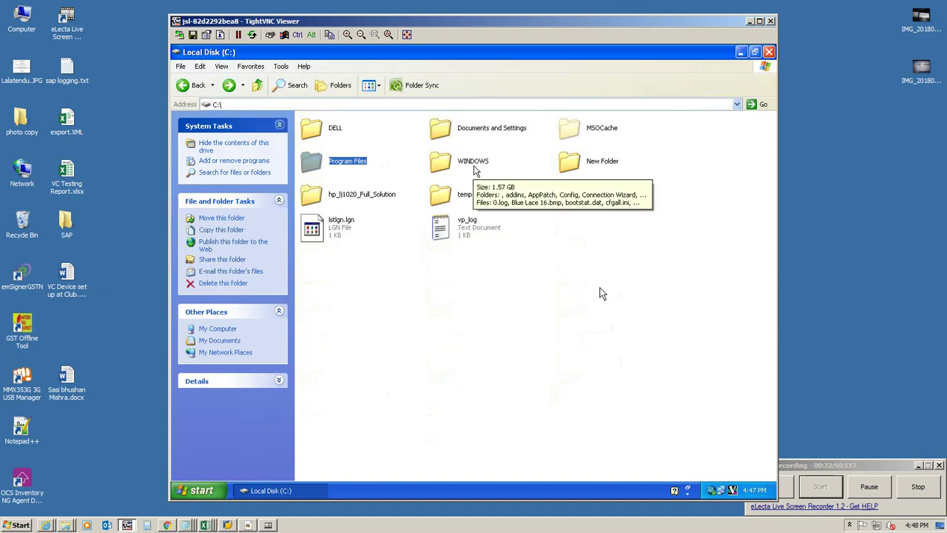
pyautogui.doubleClick(475, 163)
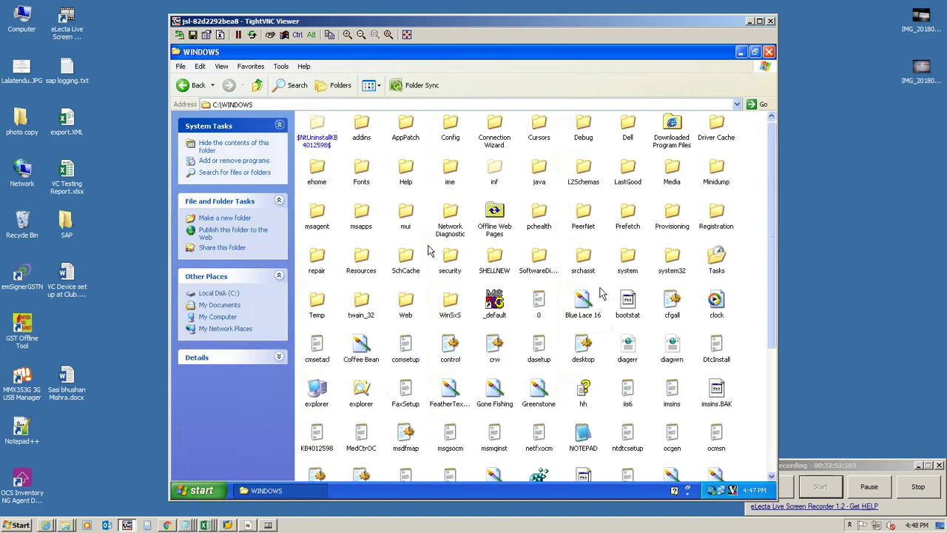
pyautogui.click(194, 88)
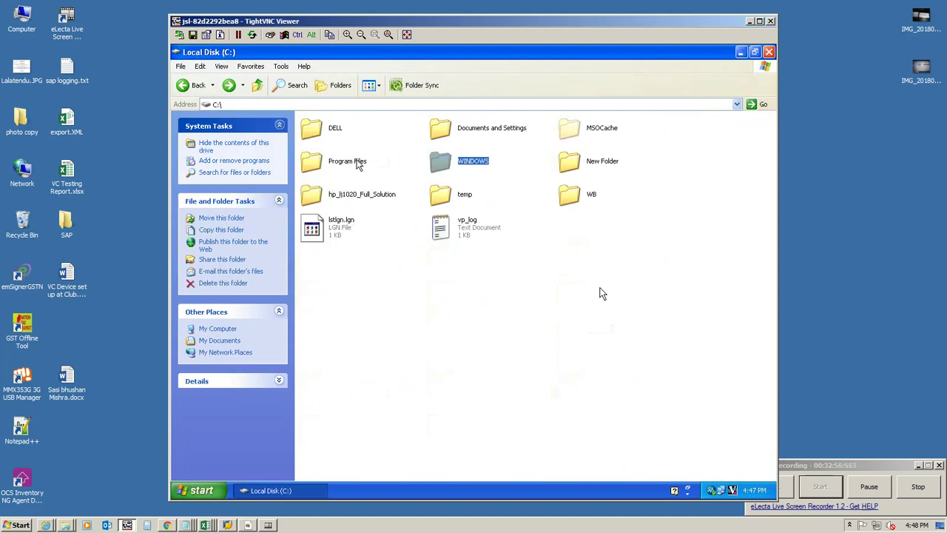
pyautogui.doubleClick(358, 164)
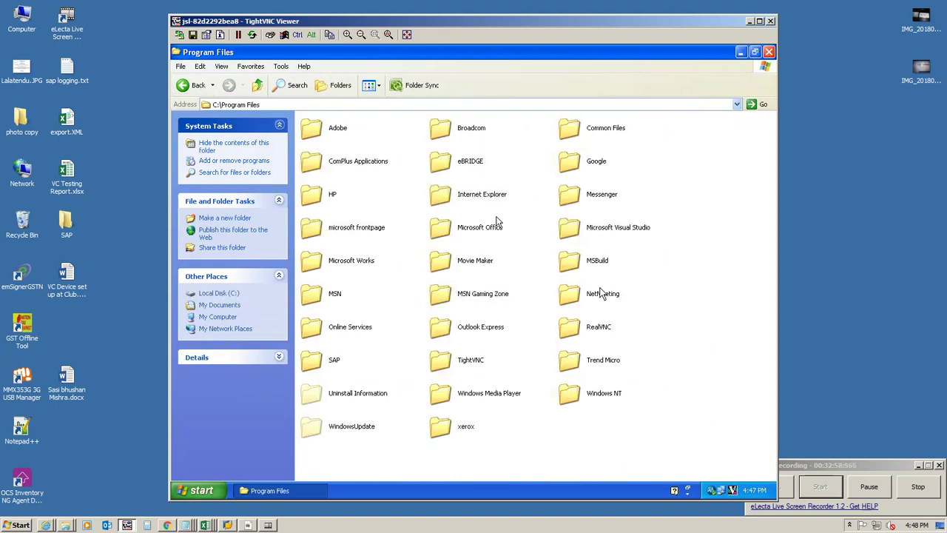
# Step: Switch Program Files and the eBRIDGE folder to Details view and select the ticket report
pyautogui.click(371, 86)
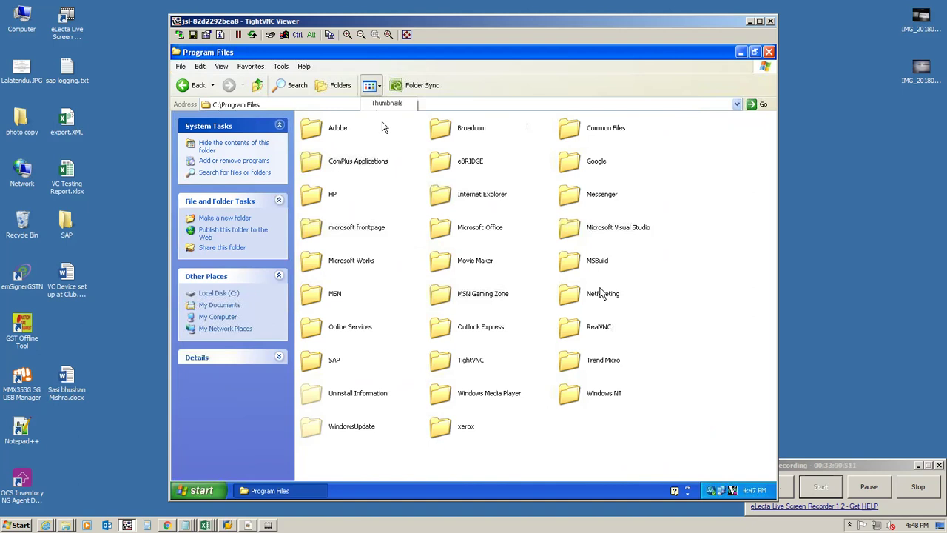
pyautogui.click(381, 143)
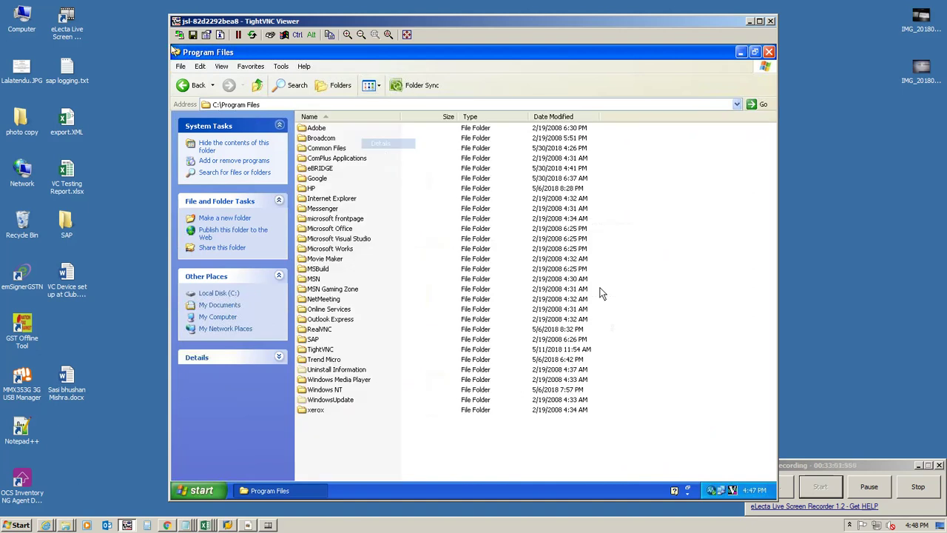
pyautogui.doubleClick(346, 179)
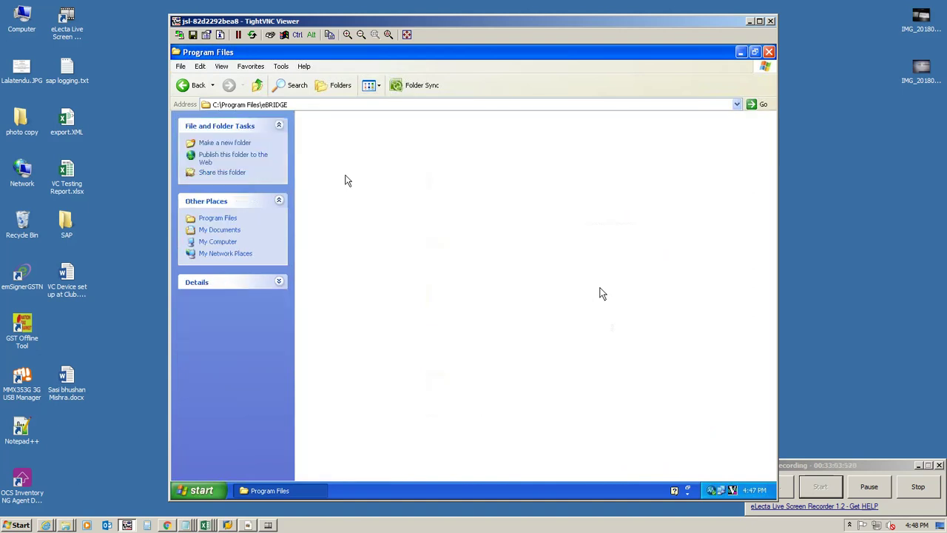
pyautogui.click(370, 86)
pyautogui.click(381, 143)
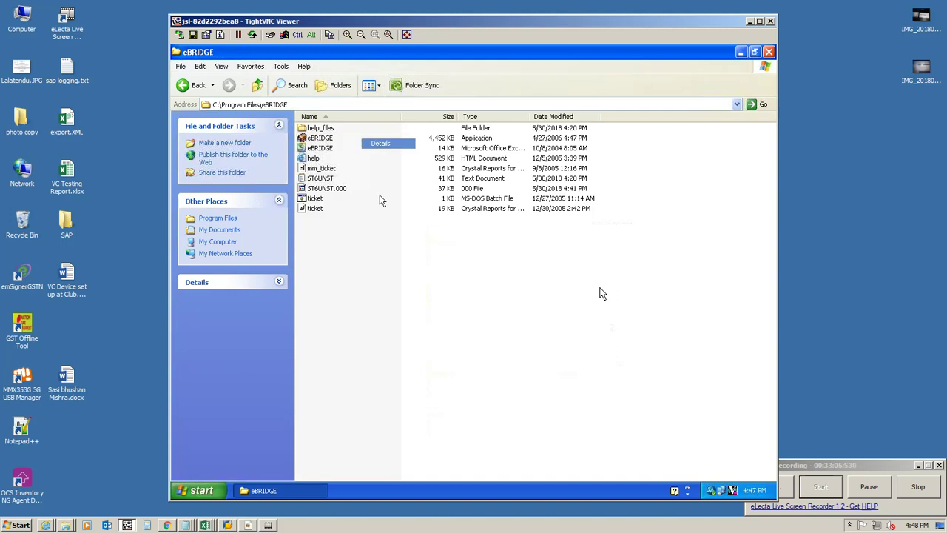
pyautogui.click(316, 209)
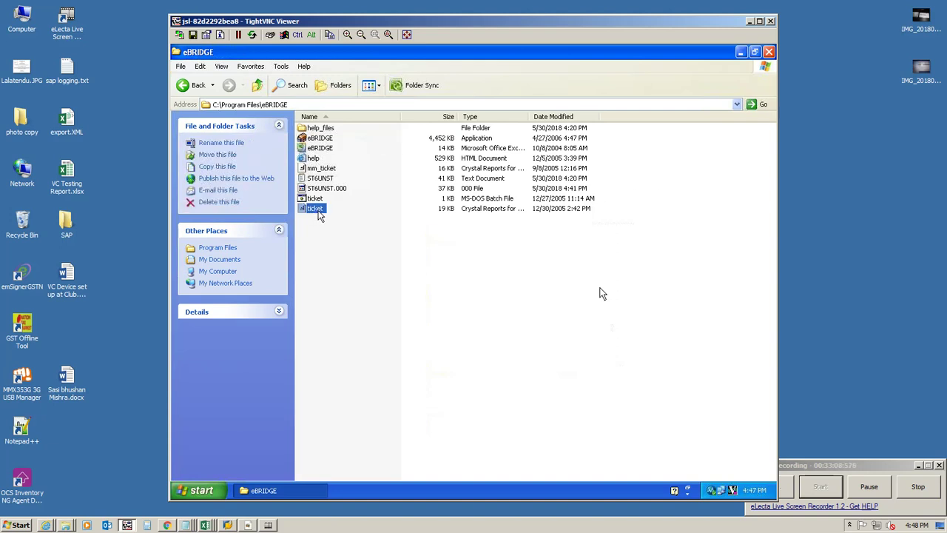
# Step: Open ticket.rpt and change the Mettler-Toledo title field to 'Jindal Stainless Limited'
pyautogui.doubleClick(318, 211)
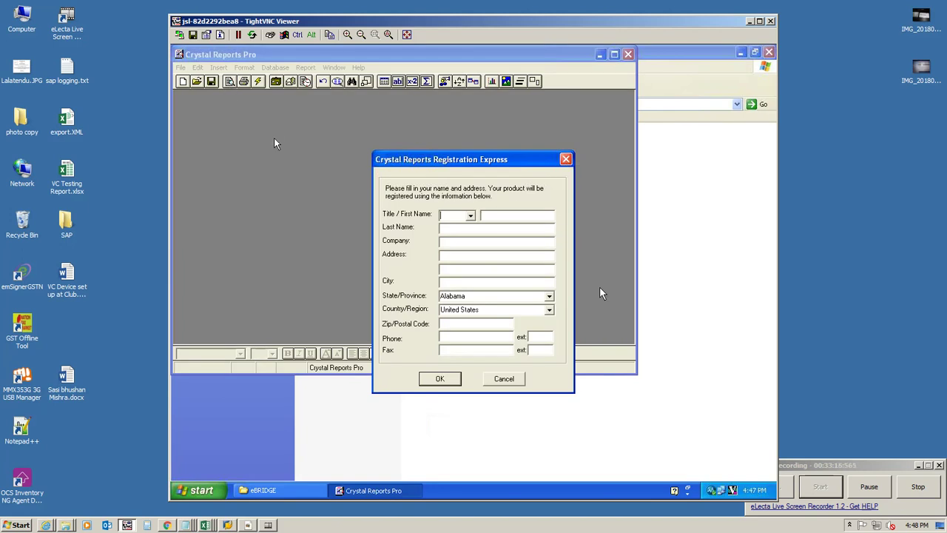
pyautogui.click(503, 379)
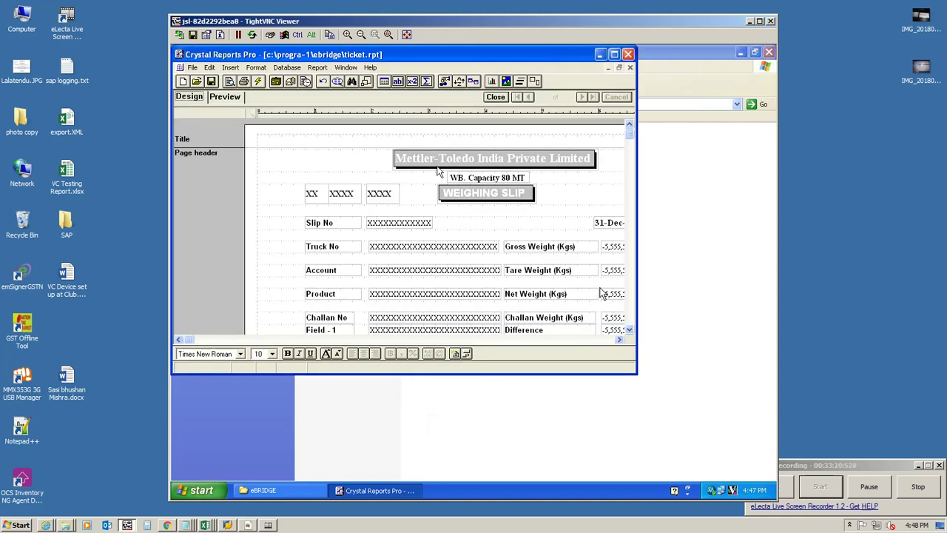
pyautogui.click(440, 156)
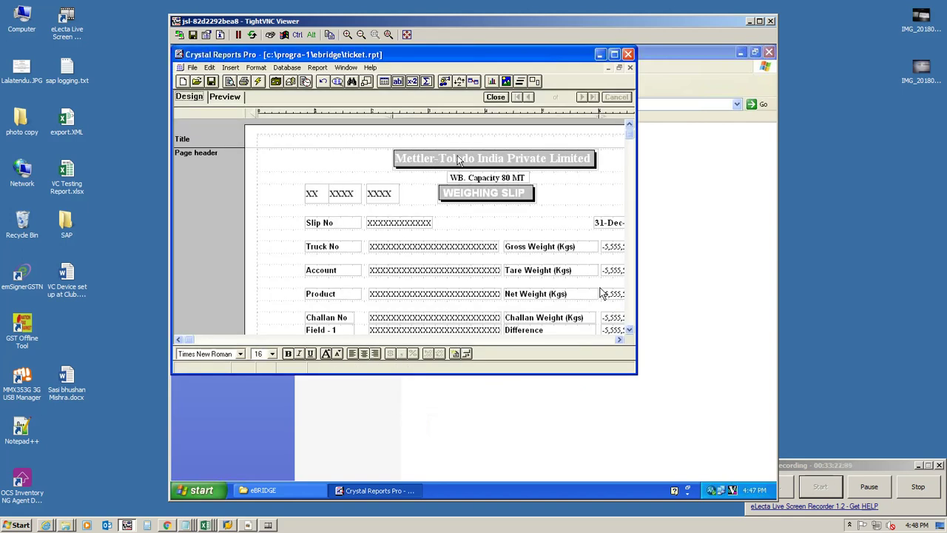
pyautogui.rightClick(560, 161)
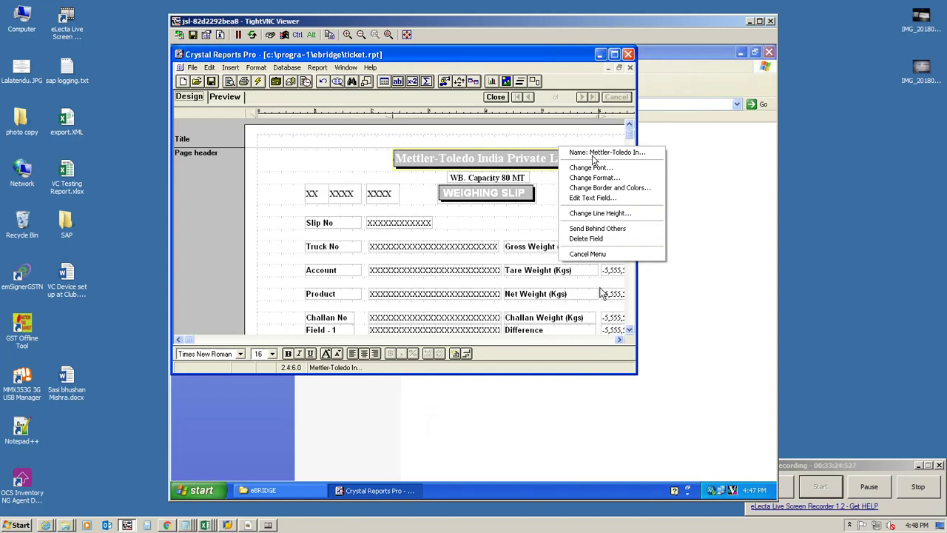
pyautogui.click(590, 197)
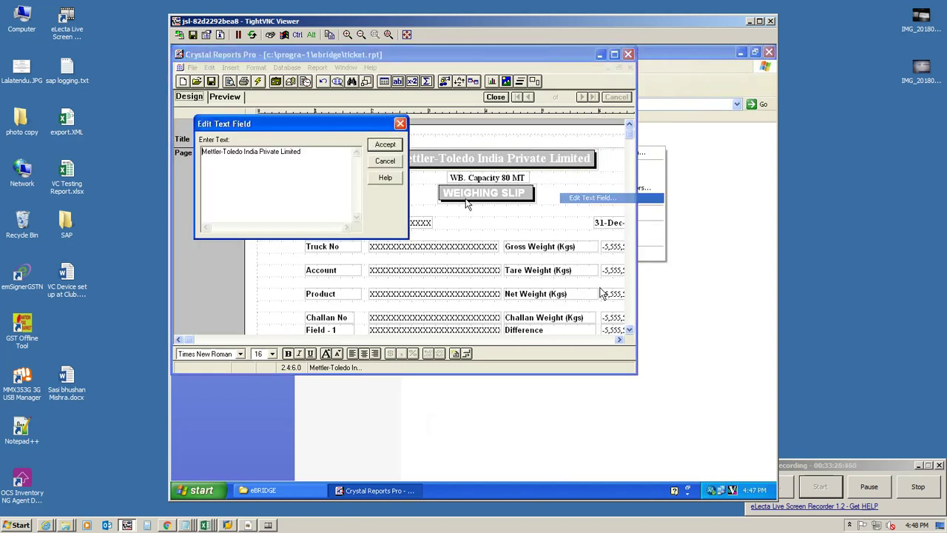
pyautogui.moveTo(343, 151); pyautogui.dragTo(172, 136)
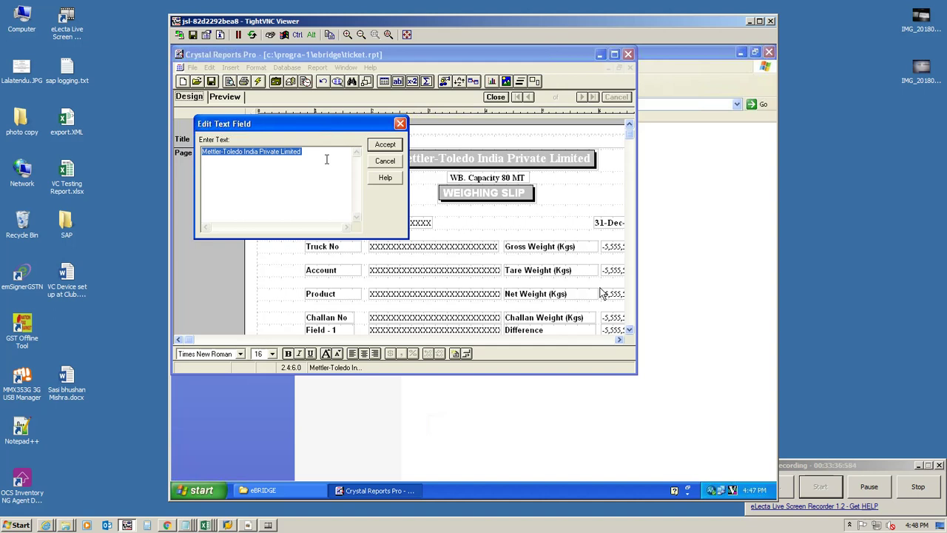
pyautogui.moveTo(311, 154); pyautogui.dragTo(206, 152)
pyautogui.write('J')
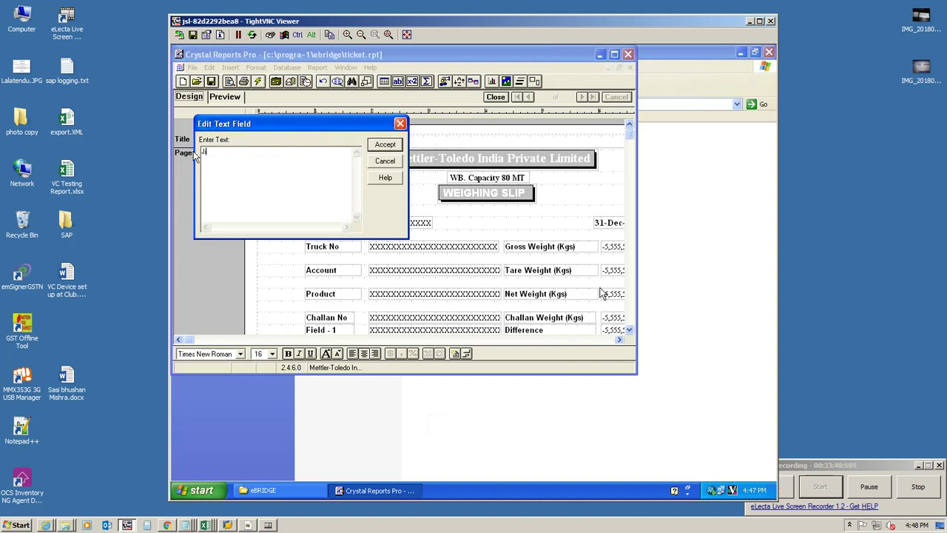
pyautogui.write('indal Stainless Limited')
pyautogui.click(383, 146)
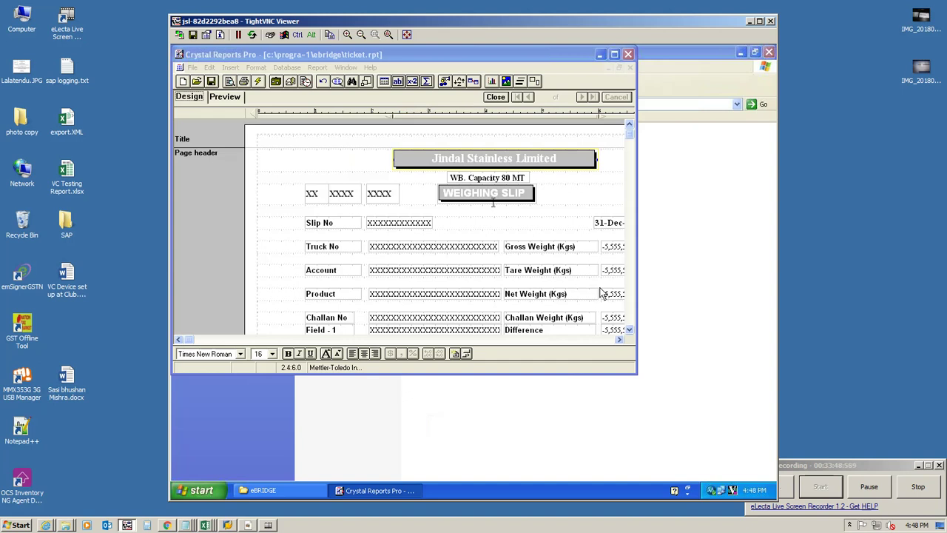
# Step: Replace the WEIGHING SLIP heading with 'Weigh Bridge - 02' and close the report
pyautogui.rightClick(495, 195)
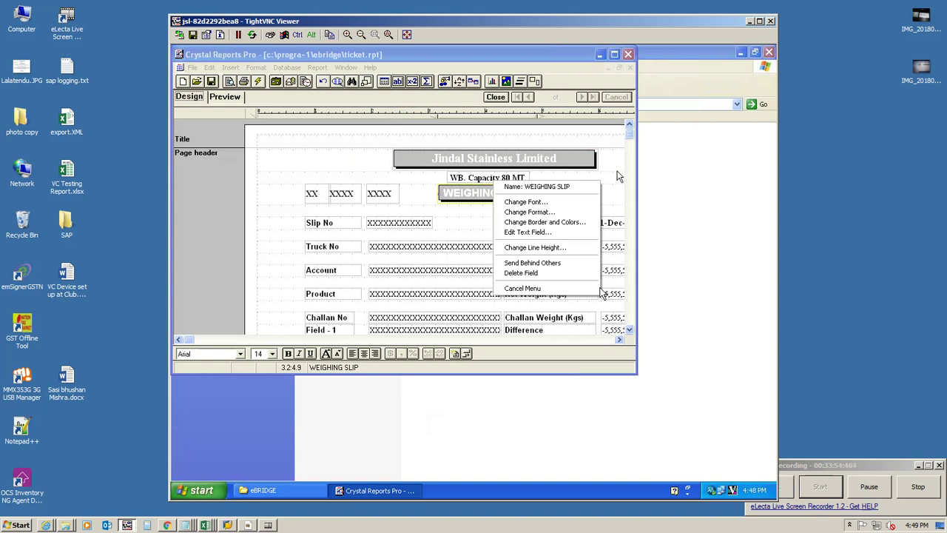
pyautogui.click(574, 182)
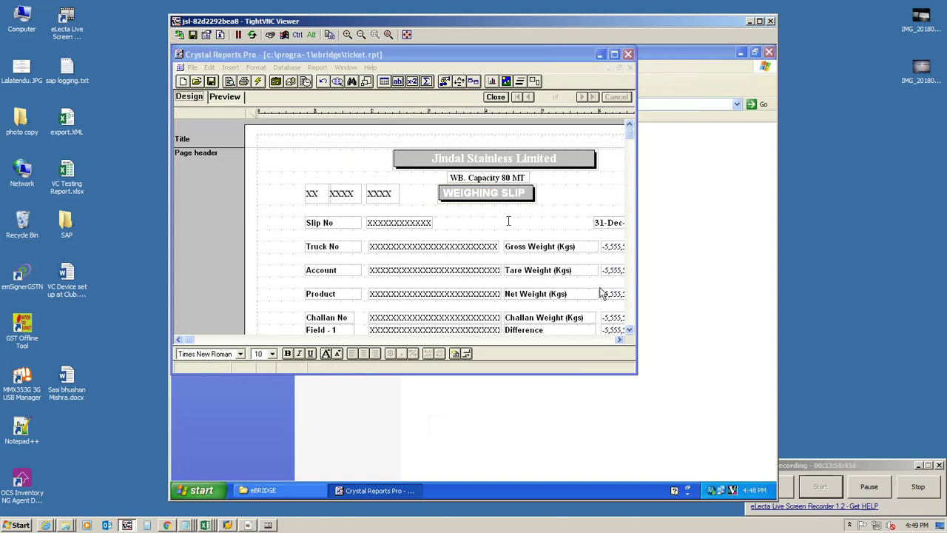
pyautogui.rightClick(480, 196)
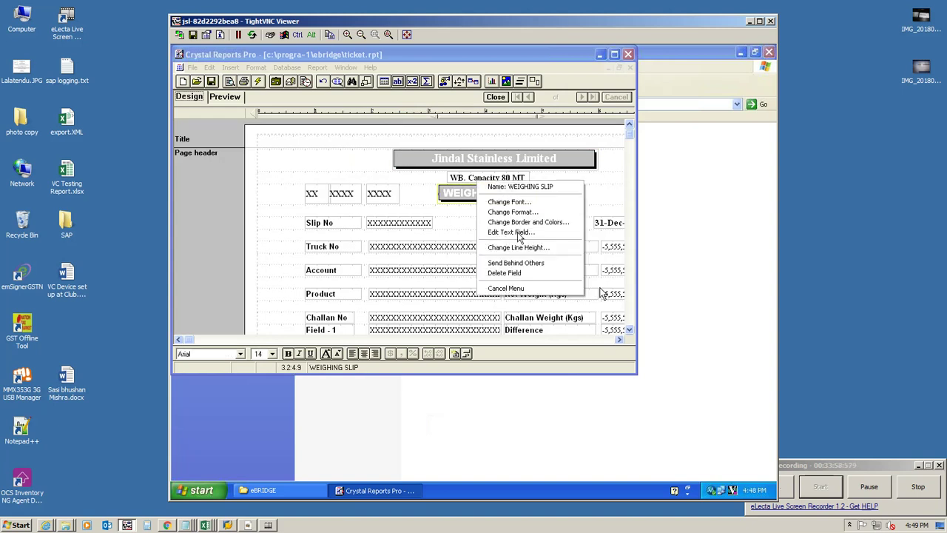
pyautogui.click(519, 232)
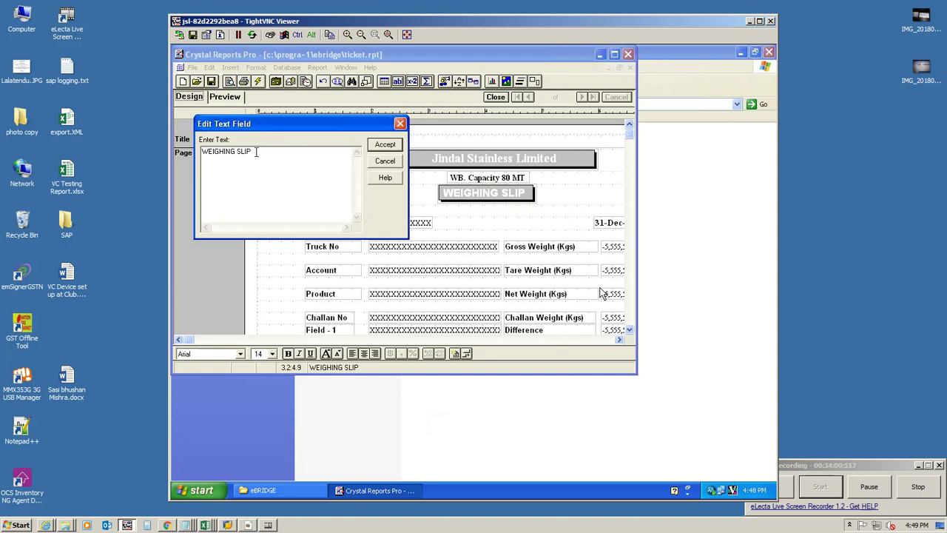
pyautogui.moveTo(259, 151); pyautogui.dragTo(176, 150)
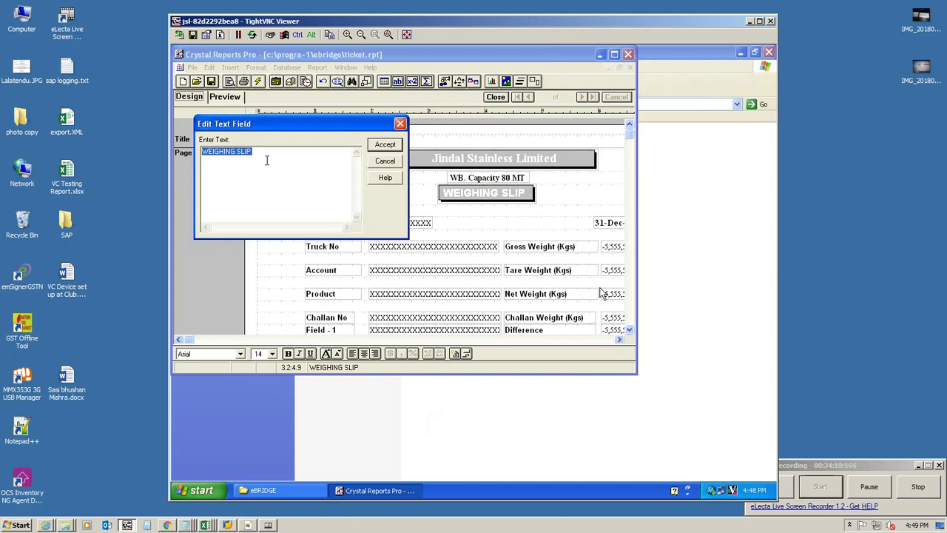
pyautogui.write('Weigh Bridge - 02')
pyautogui.click(381, 146)
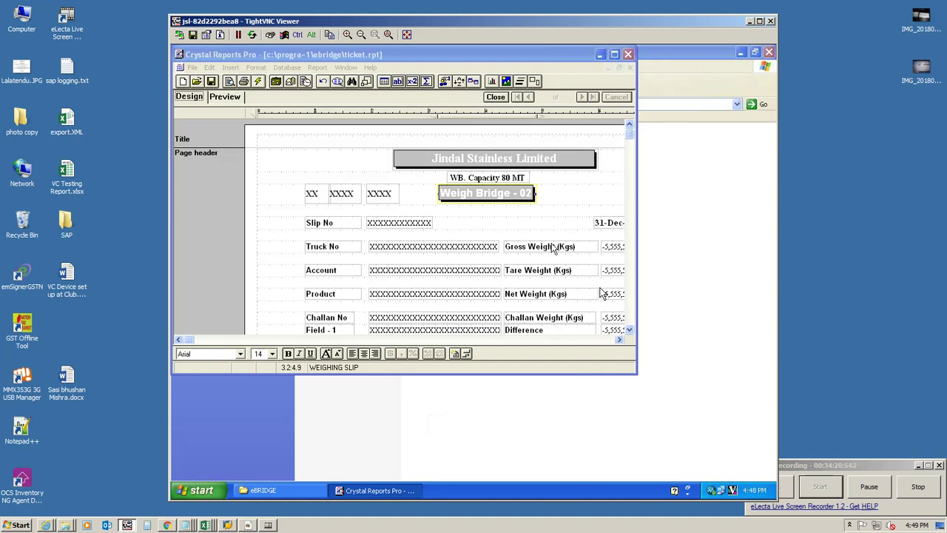
pyautogui.click(627, 55)
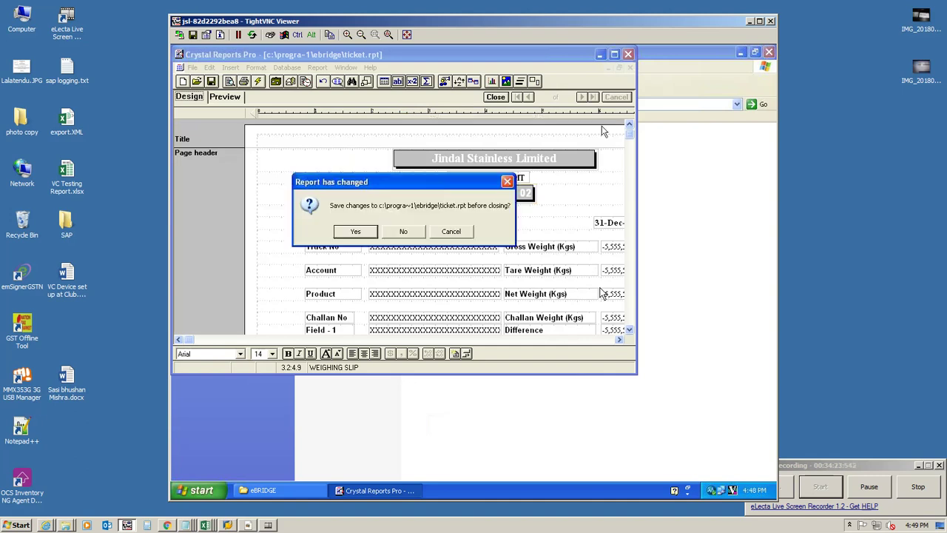
# Step: Save the report changes, close the eBRIDGE folder, and log off the remote Windows session
pyautogui.click(359, 229)
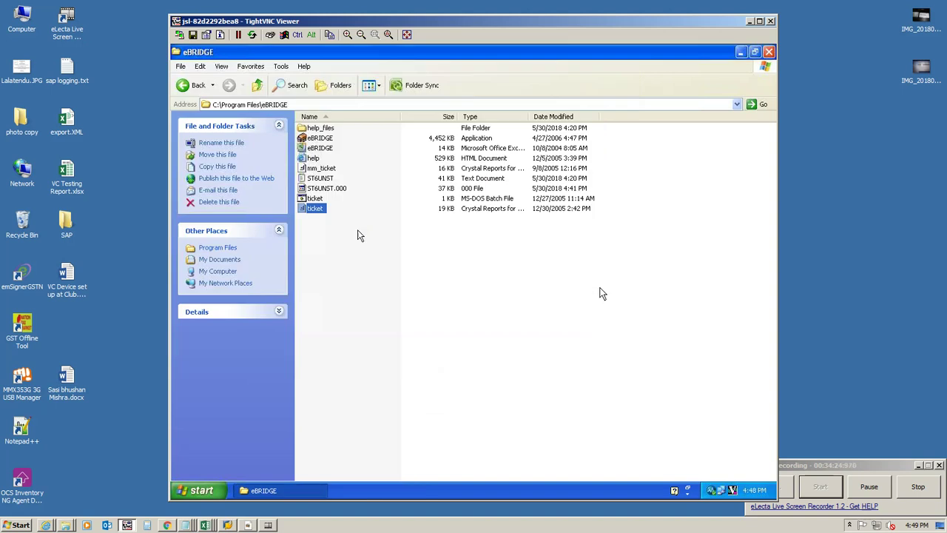
pyautogui.click(769, 52)
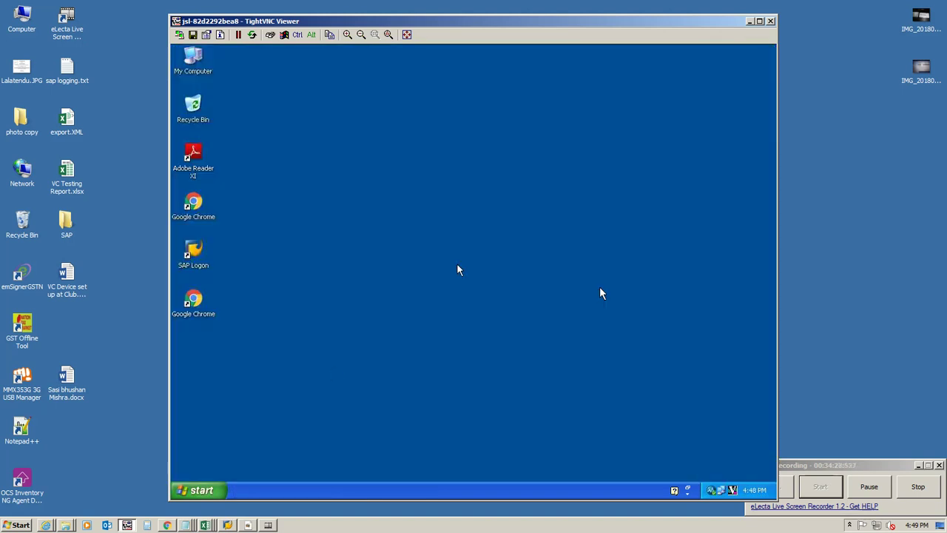
pyautogui.click(197, 491)
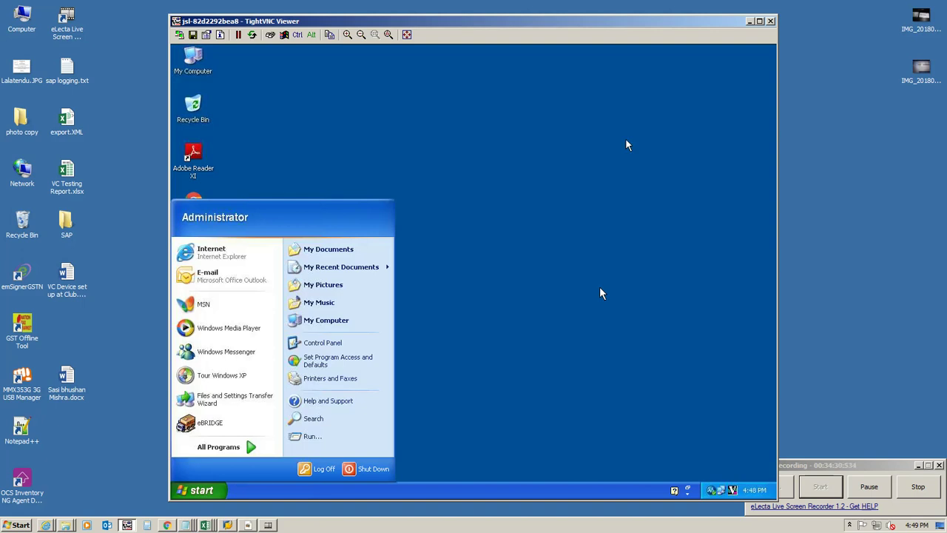
pyautogui.click(323, 468)
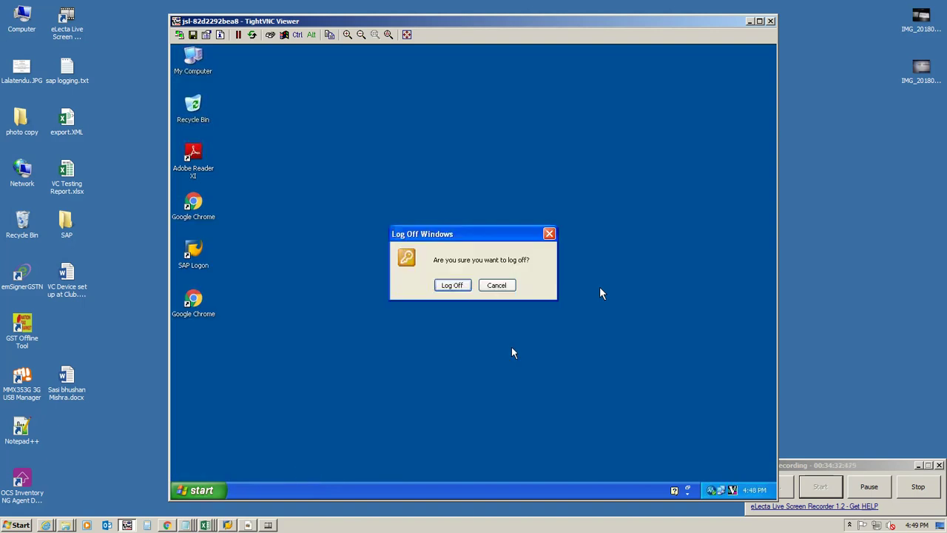
pyautogui.click(460, 286)
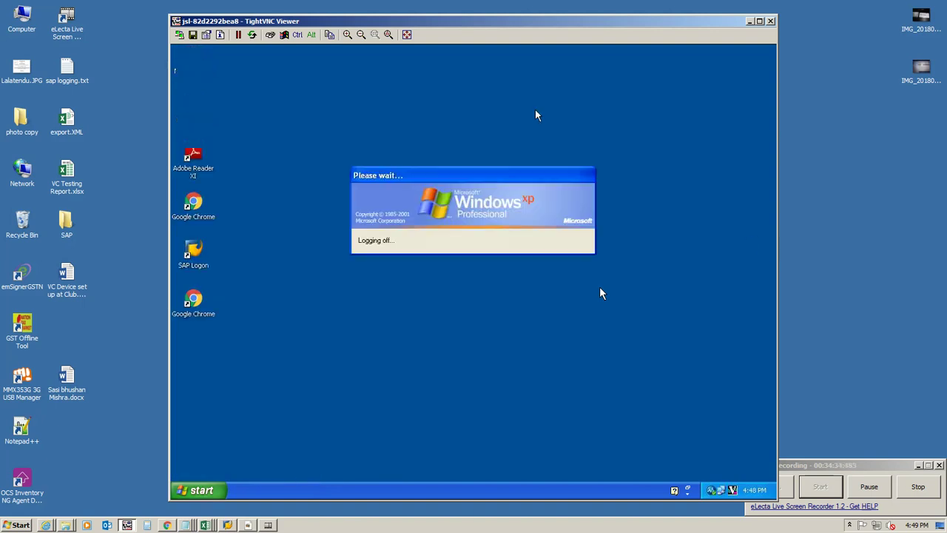
# Step: Log on to Windows as weighbridge2 on the JRD domain with the account password
pyautogui.click(270, 35)
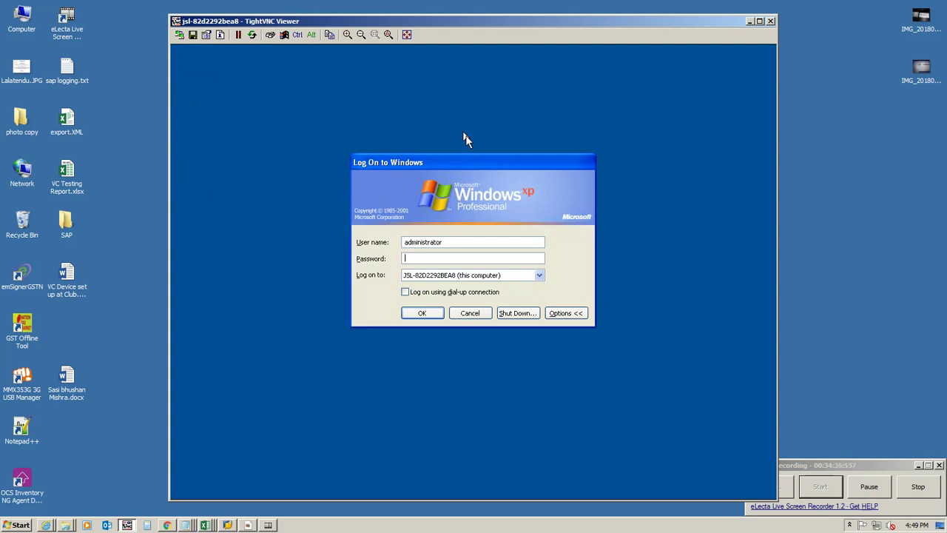
pyautogui.click(503, 276)
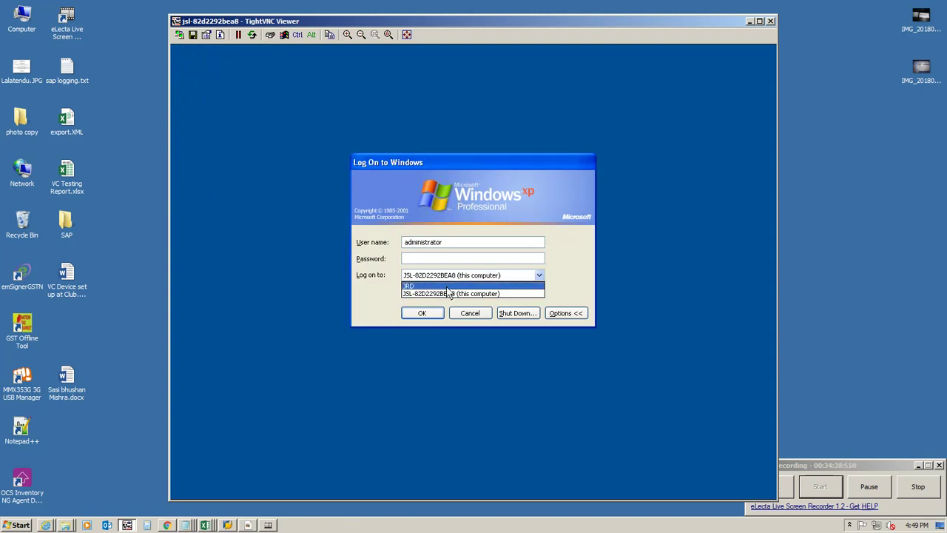
pyautogui.click(449, 293)
pyautogui.moveTo(457, 245); pyautogui.dragTo(382, 245)
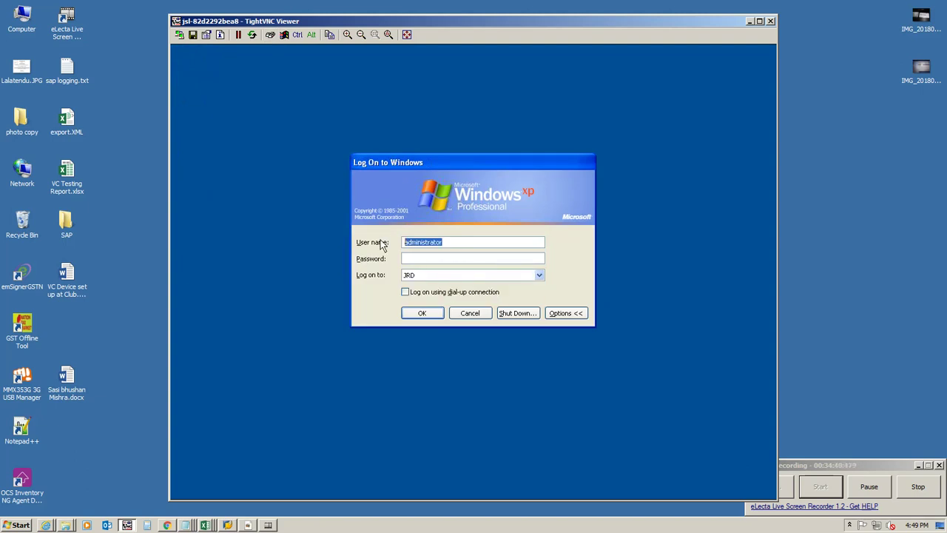
pyautogui.write('weighbridge2')
pyautogui.click(413, 261)
pyautogui.write('•••••')
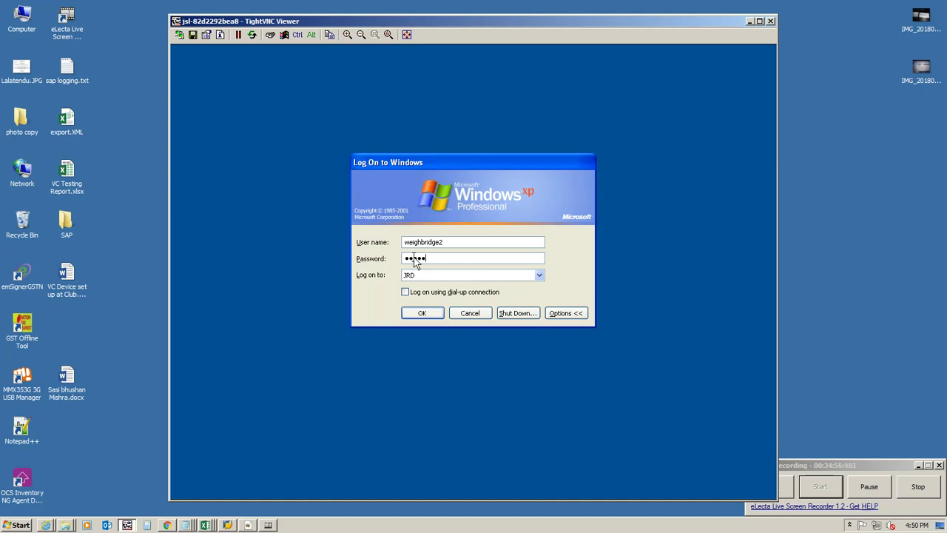
pyautogui.write('•')
pyautogui.click(427, 314)
# Step: Dismiss the logon errors and retry different passwords until the logon succeeds
pyautogui.click(478, 312)
pyautogui.write('••••••')
pyautogui.click(424, 312)
pyautogui.click(475, 310)
pyautogui.write('**********')
pyautogui.press('Return')
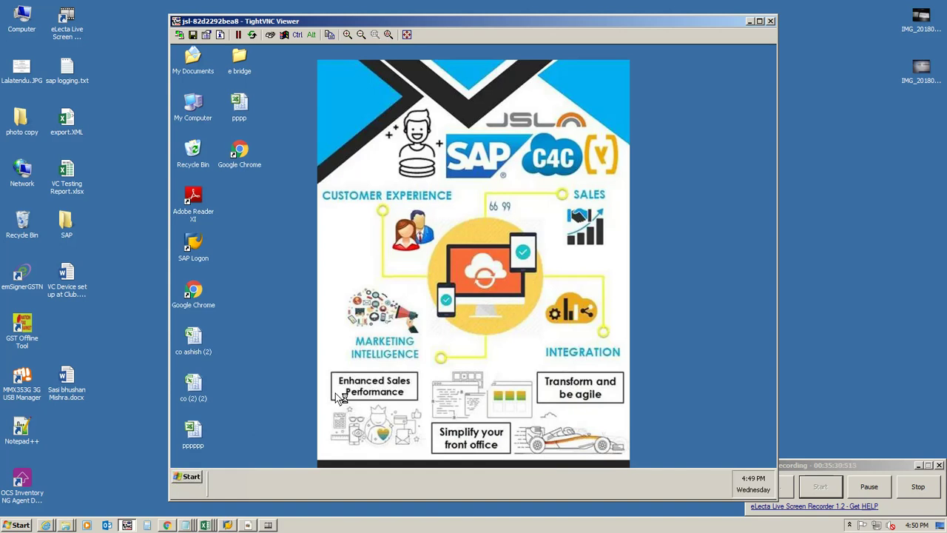
# Step: Launch eBRIDGE from All Programs, sign in, and show the 30-May-2018 detailed report
pyautogui.click(194, 478)
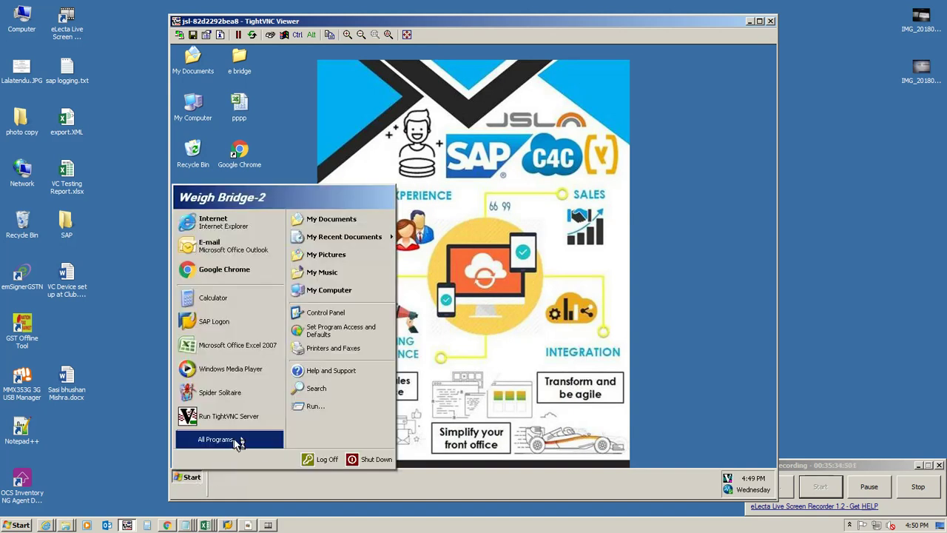
pyautogui.moveTo(252, 448)
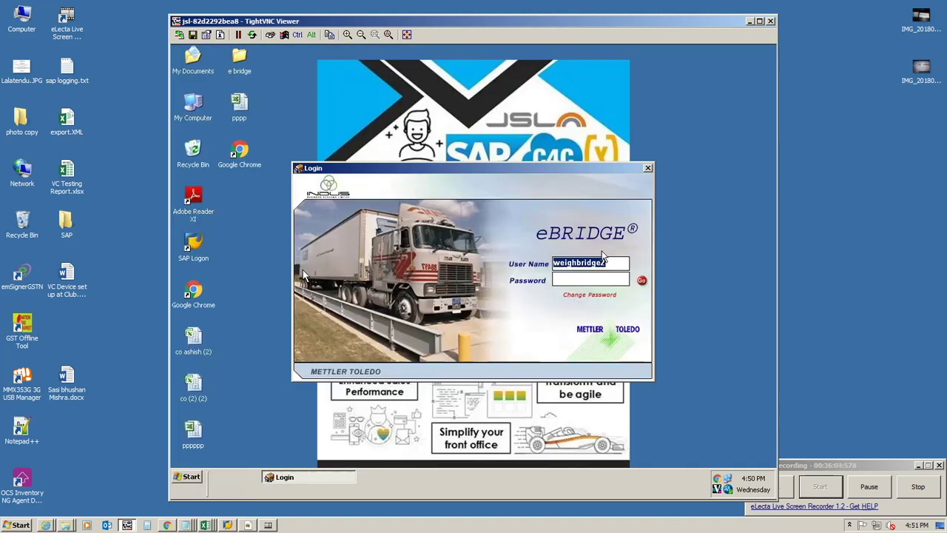
pyautogui.click(598, 278)
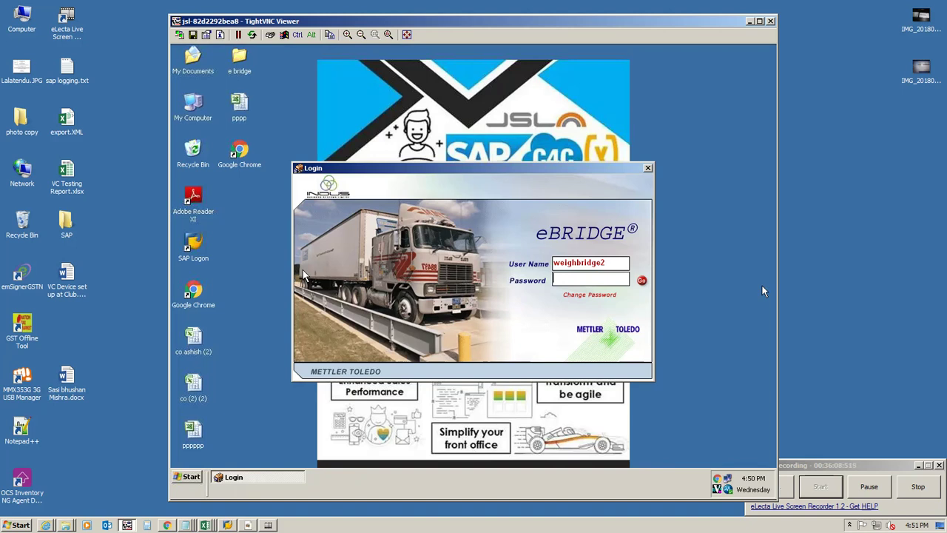
pyautogui.write('***')
pyautogui.click(641, 282)
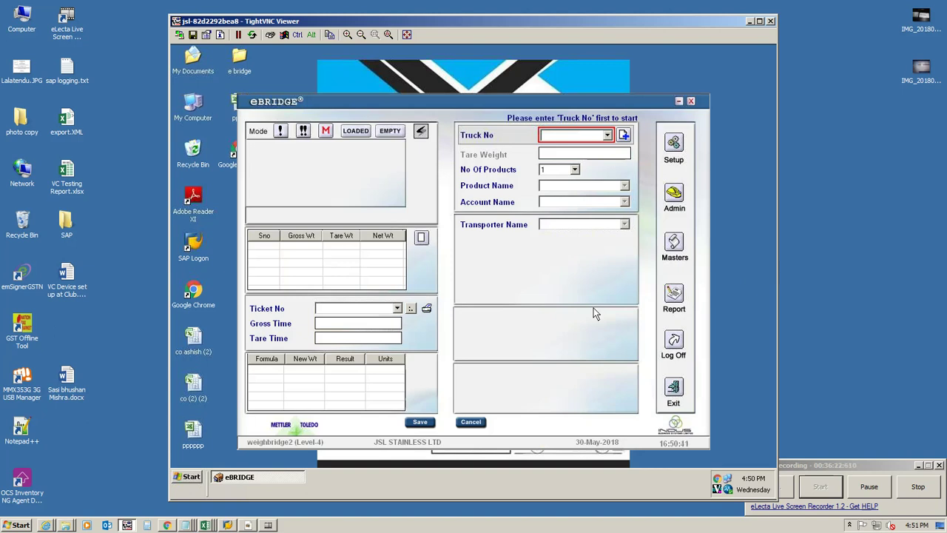
pyautogui.click(674, 296)
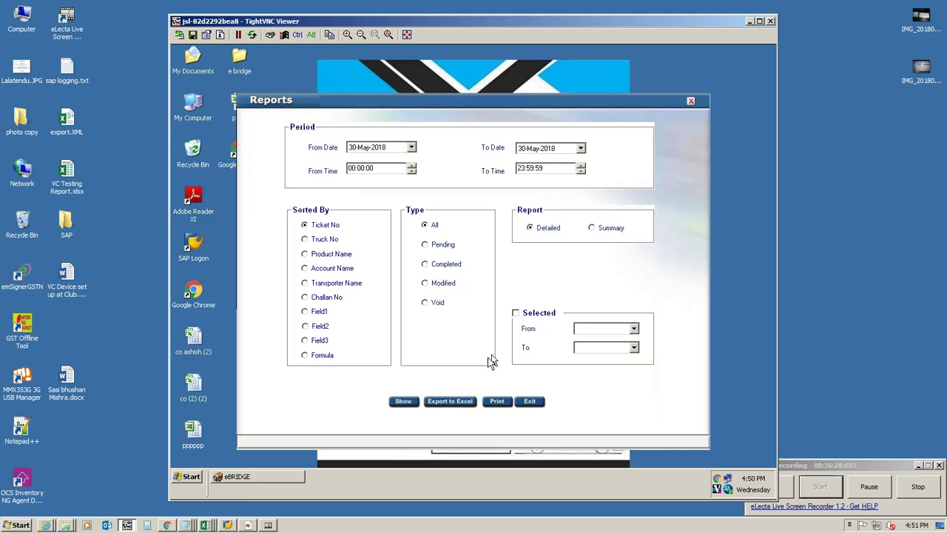
pyautogui.click(404, 402)
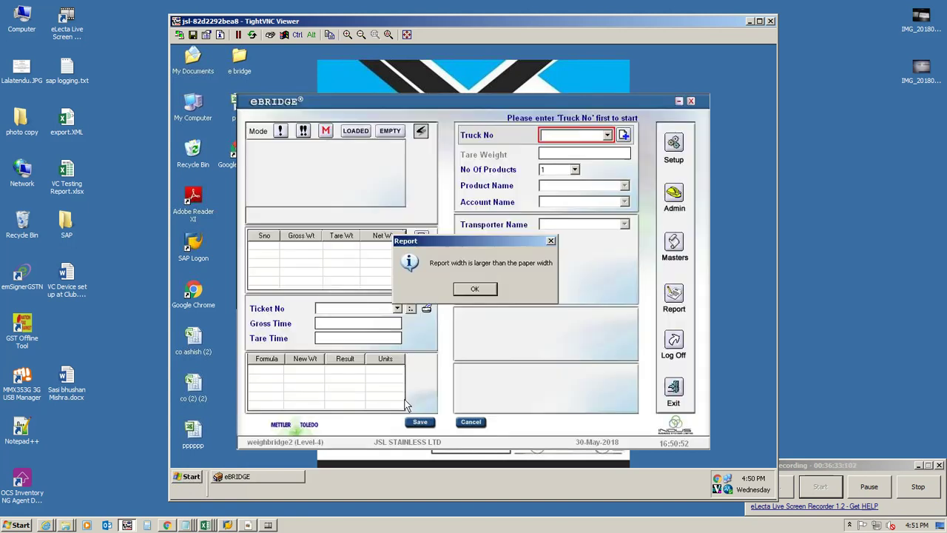
# Step: Acknowledge the 'Report width is larger than the paper width' warning with OK
pyautogui.click(475, 289)
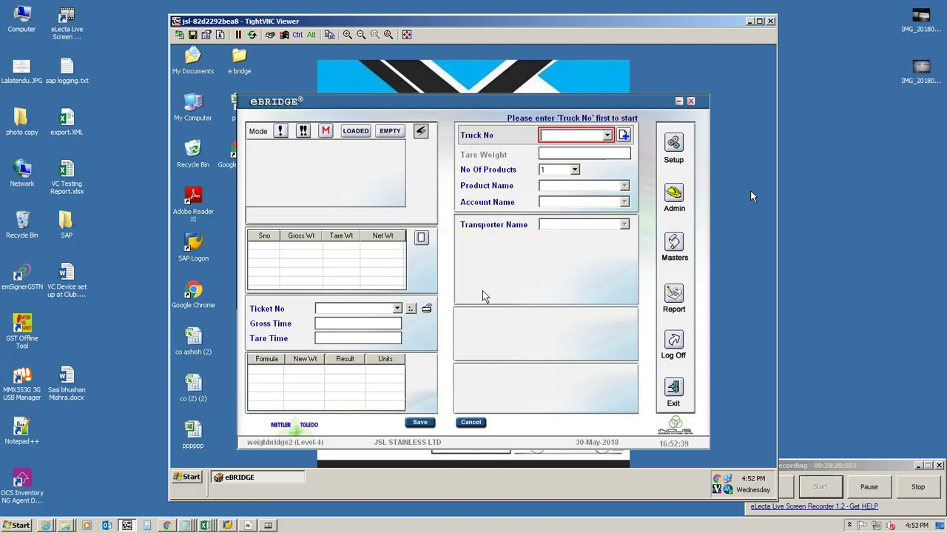
# Step: Exit eBRIDGE and browse My Computer to C:\Program Files\eBRIDGE
pyautogui.click(676, 394)
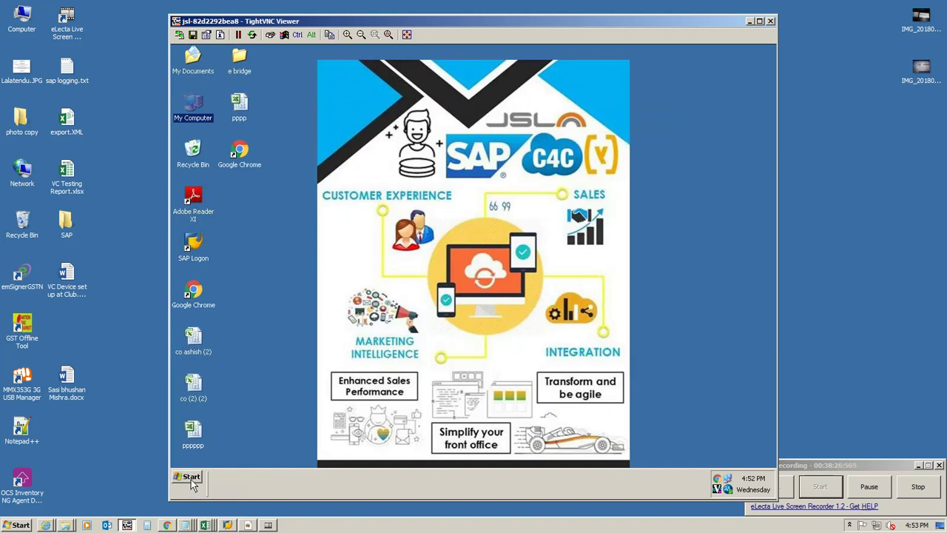
pyautogui.doubleClick(202, 115)
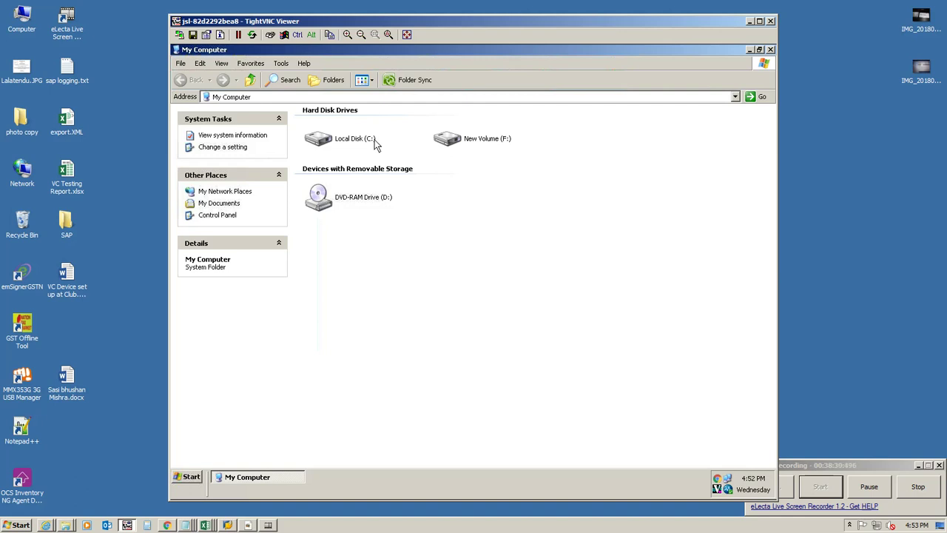
pyautogui.doubleClick(375, 145)
pyautogui.click(471, 157)
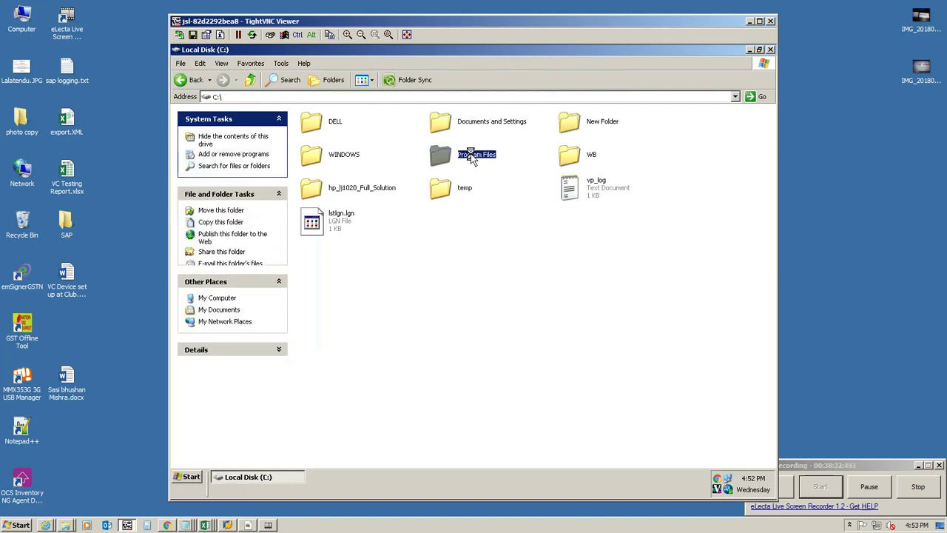
pyautogui.doubleClick(472, 157)
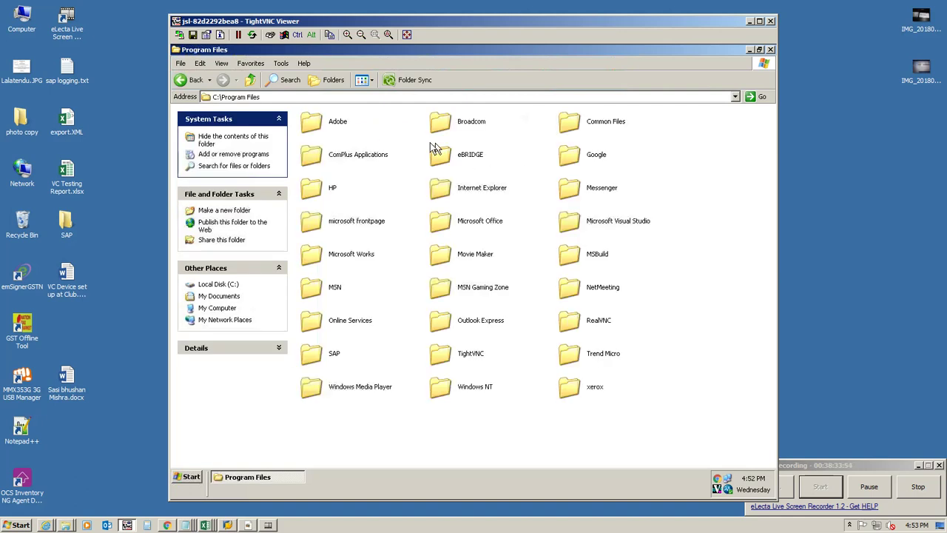
pyautogui.doubleClick(466, 161)
# Step: Send eBRIDGE to the desktop as a shortcut, close Explorer, and launch the shortcut
pyautogui.rightClick(466, 130)
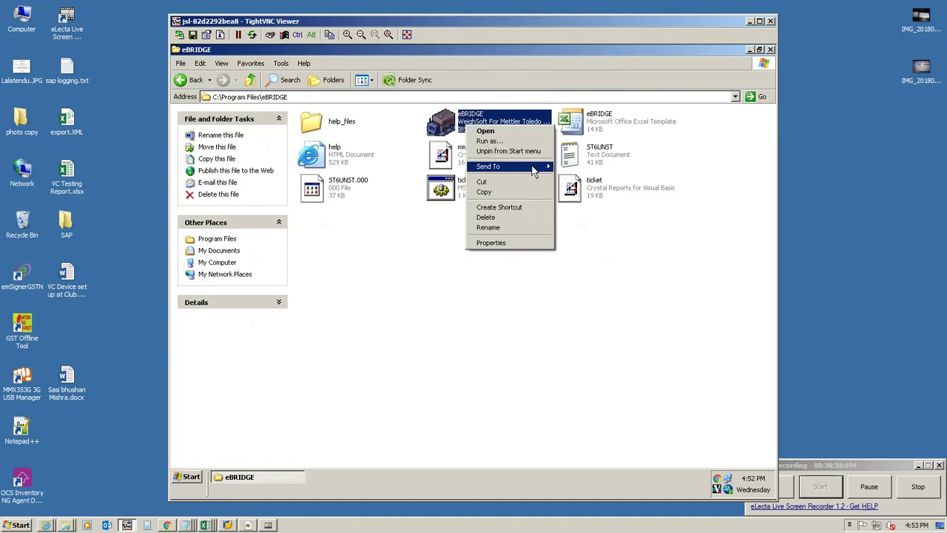
pyautogui.moveTo(534, 168)
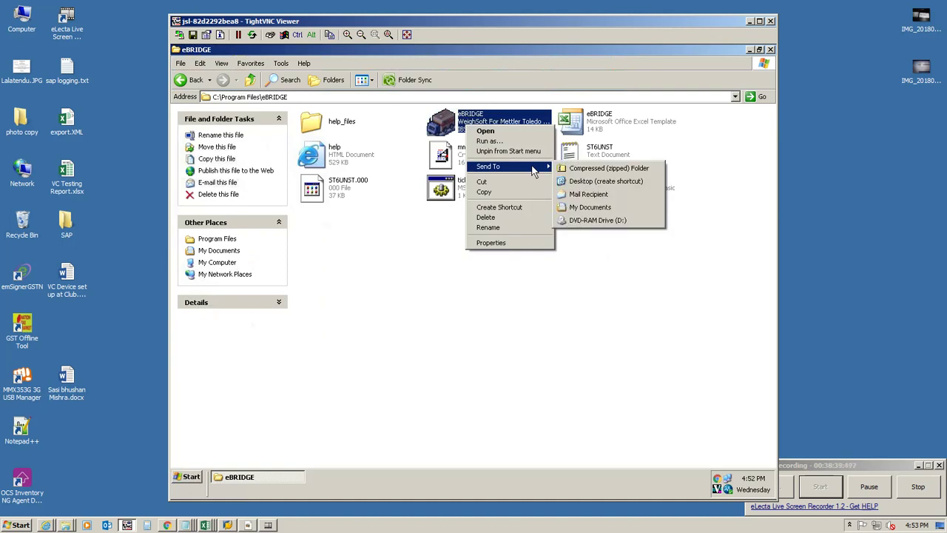
pyautogui.click(585, 181)
pyautogui.click(770, 49)
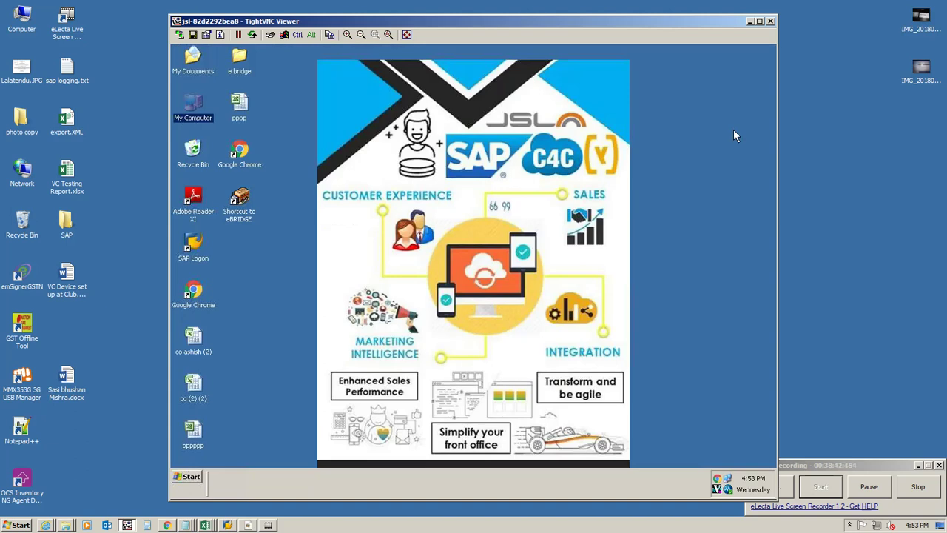
pyautogui.click(255, 213)
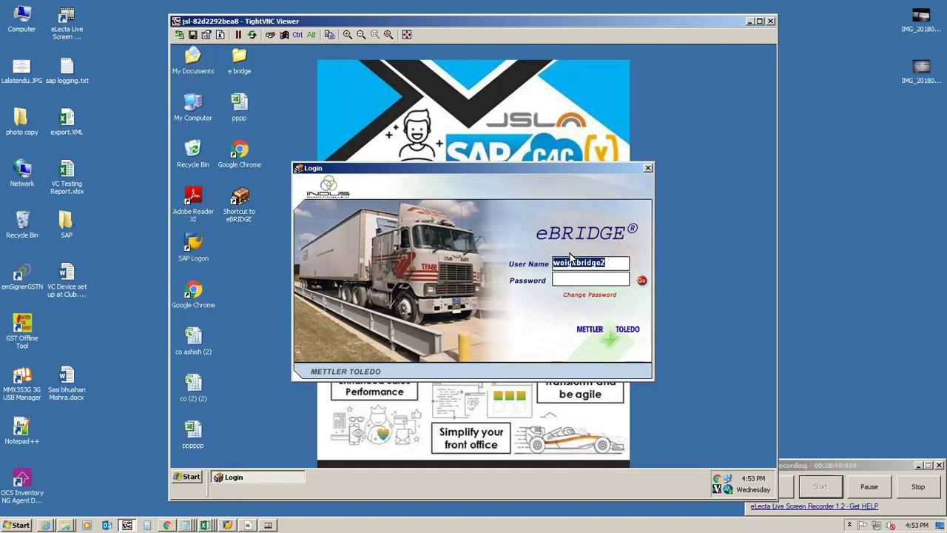
# Step: Sign in to eBRIDGE with the password and switch the weighing mode to LOADED
pyautogui.click(584, 284)
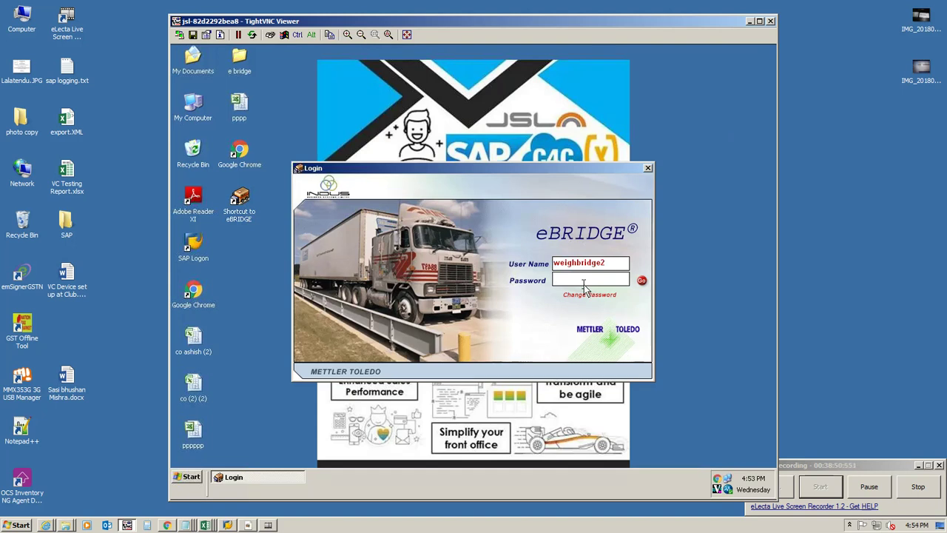
pyautogui.write('***')
pyautogui.click(642, 282)
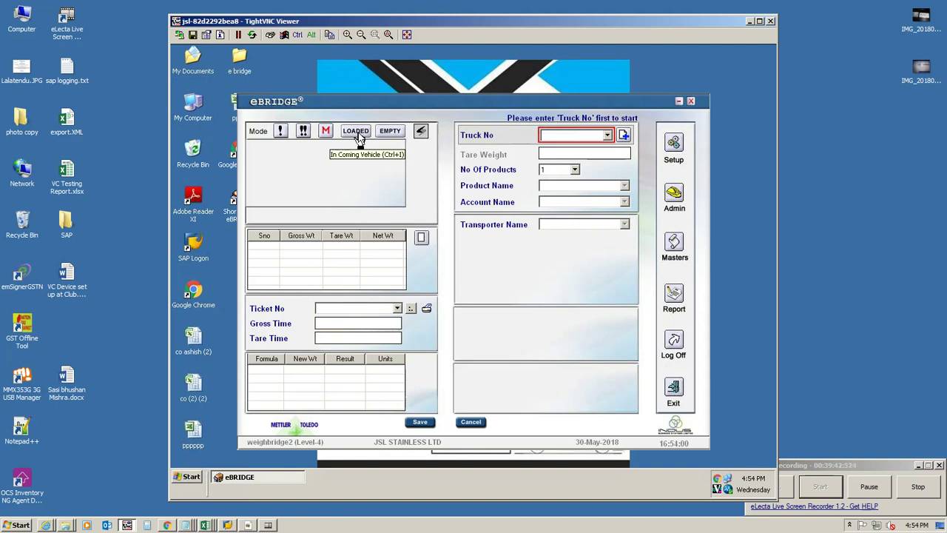
pyautogui.click(356, 133)
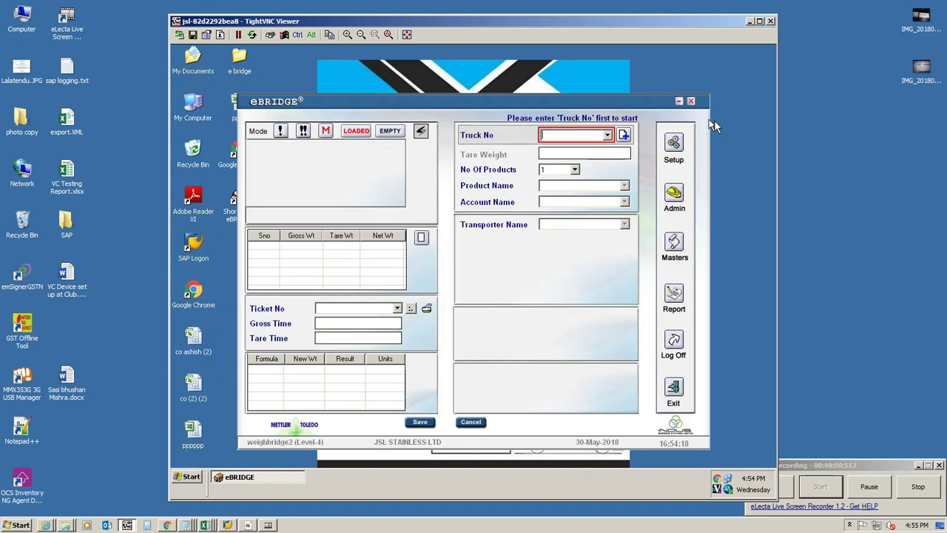
# Step: Exit eBRIDGE from its main weighing window
pyautogui.click(674, 391)
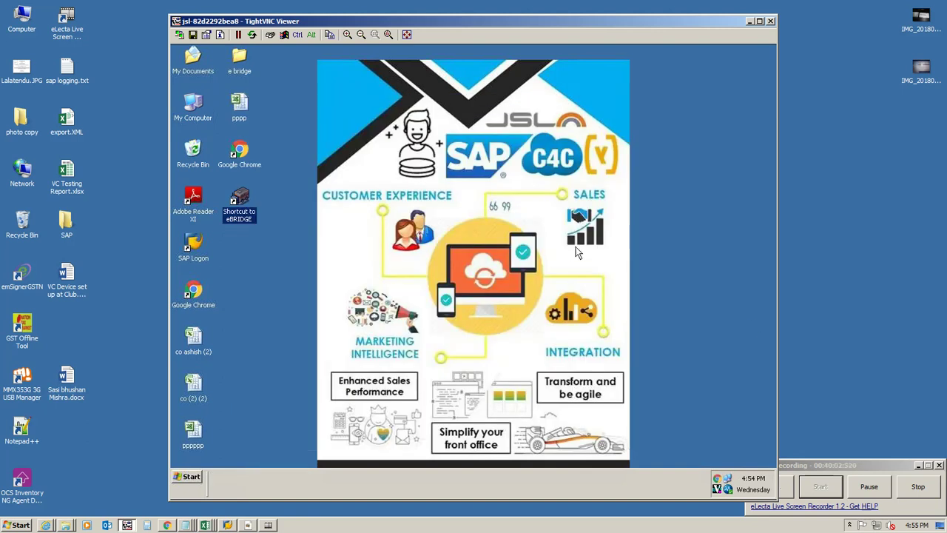